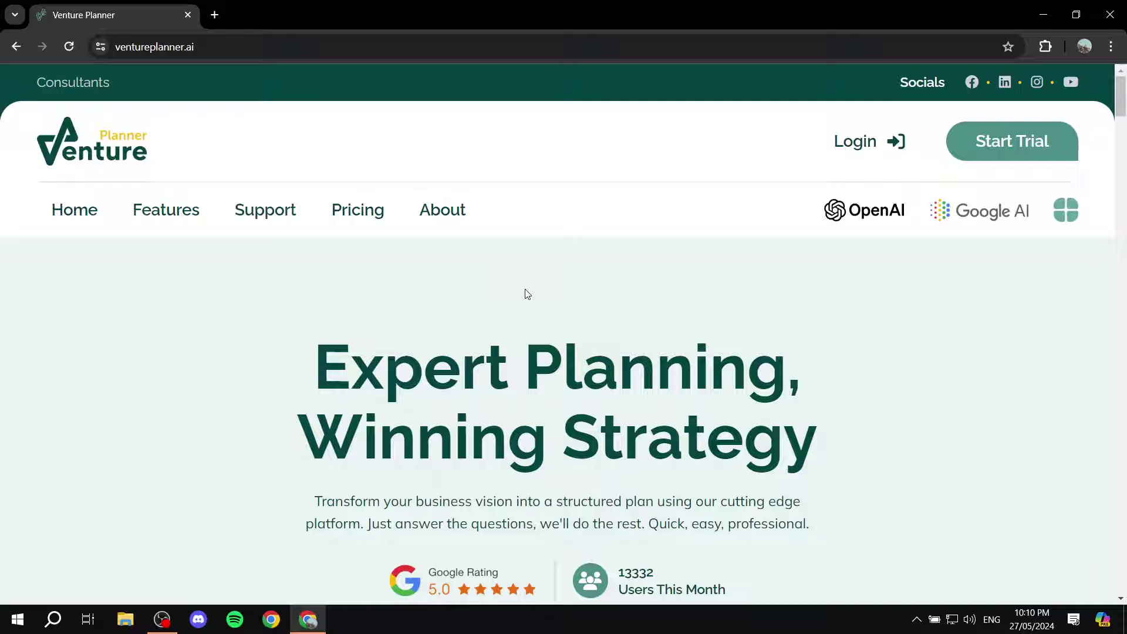
# Read through the home page's 'Expert Planning, Winning Strategy' headline and subtitle
pyautogui.scroll(-1, 699, 241)
pyautogui.scroll(1, 673, 320)
pyautogui.moveTo(315, 502); pyautogui.dragTo(823, 495)
pyautogui.click(371, 524)
pyautogui.moveTo(307, 366); pyautogui.dragTo(858, 450)
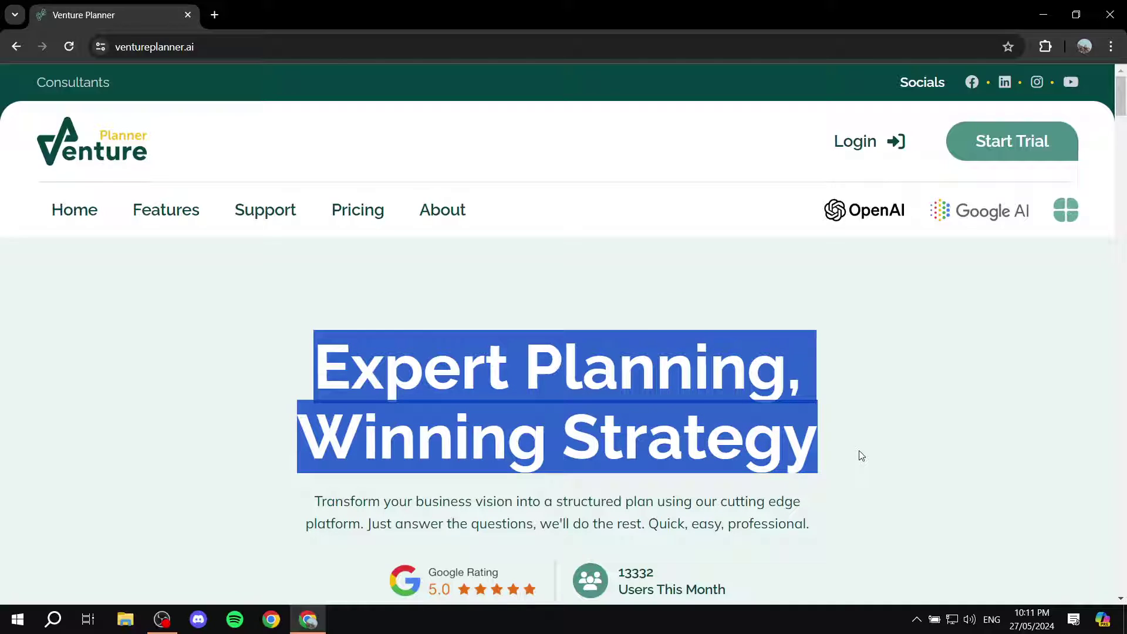
pyautogui.click(858, 450)
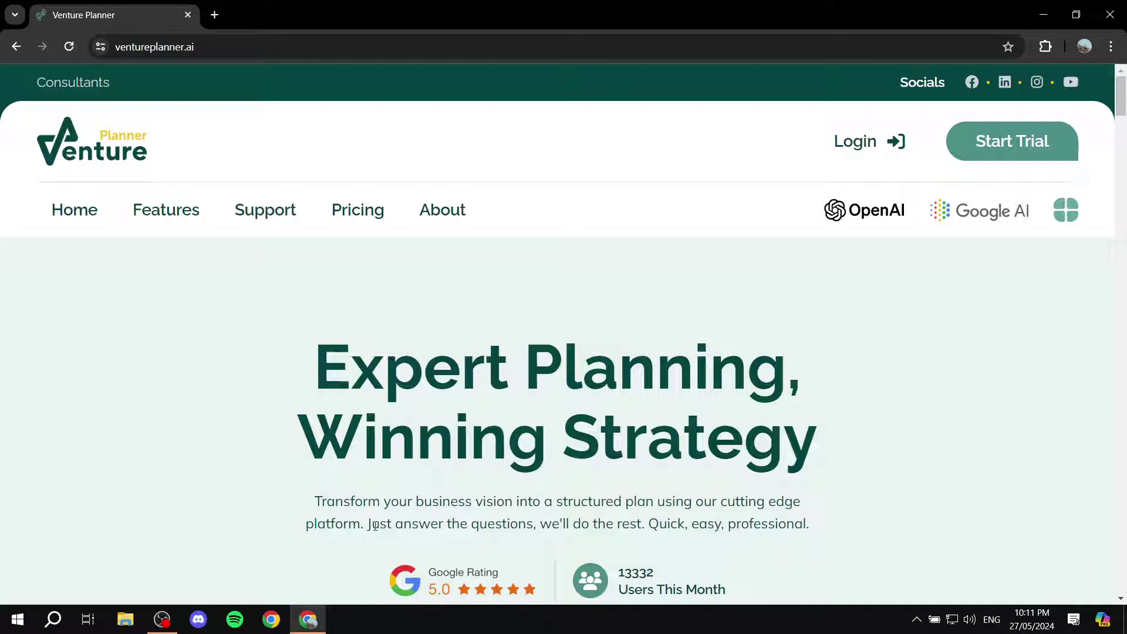
pyautogui.moveTo(361, 524); pyautogui.dragTo(829, 525)
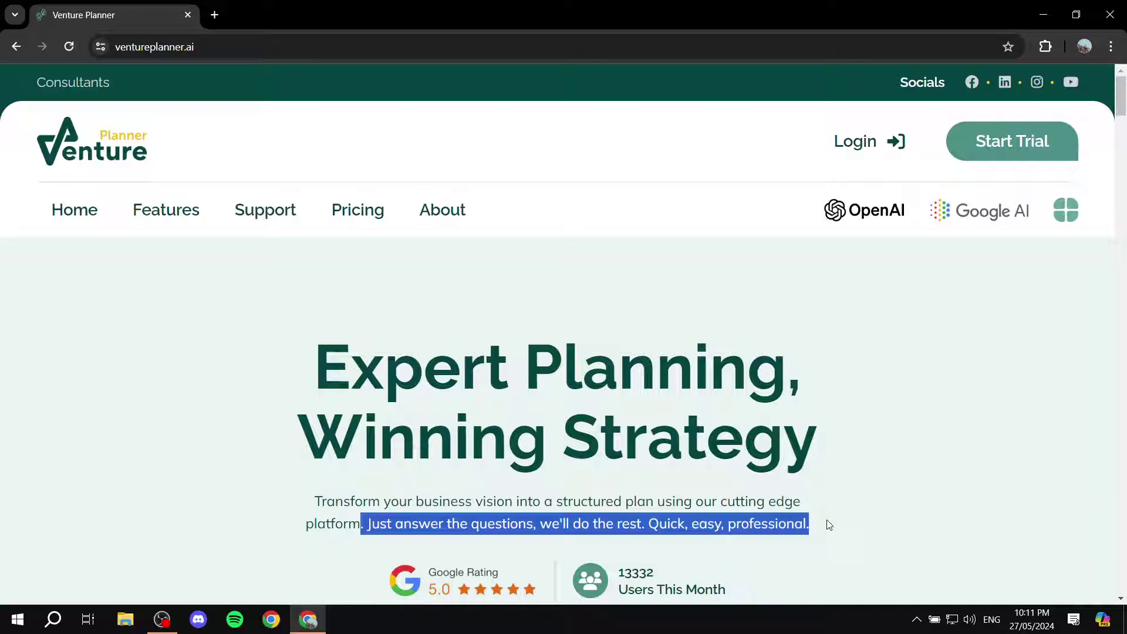
pyautogui.click(829, 524)
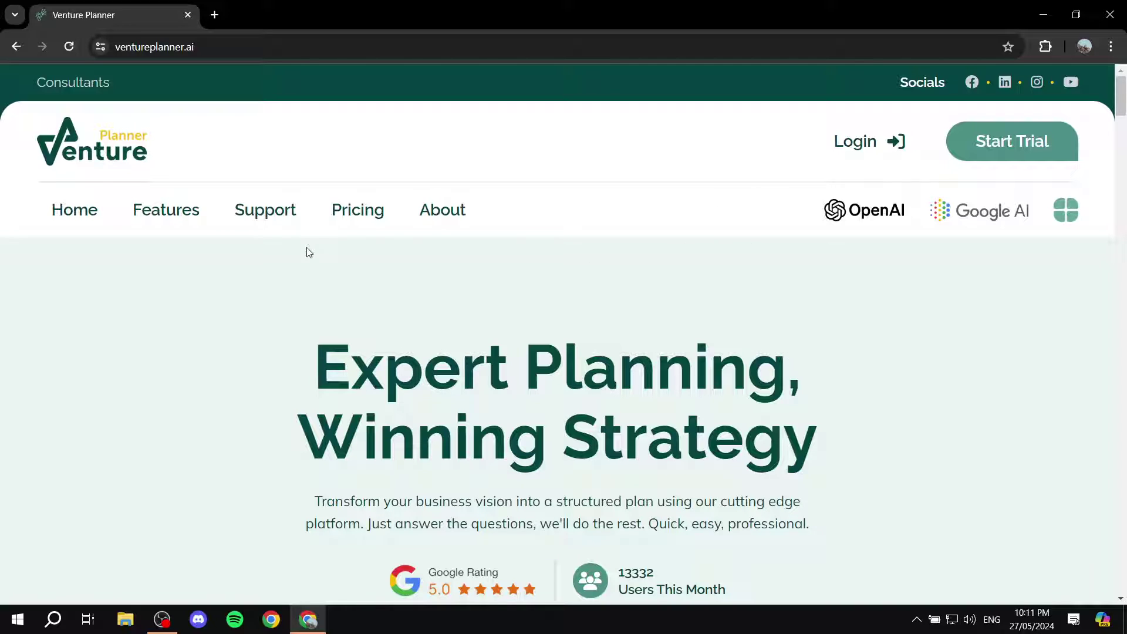
# Look over the plans on the pricing page, then return to the home page
pyautogui.click(353, 210)
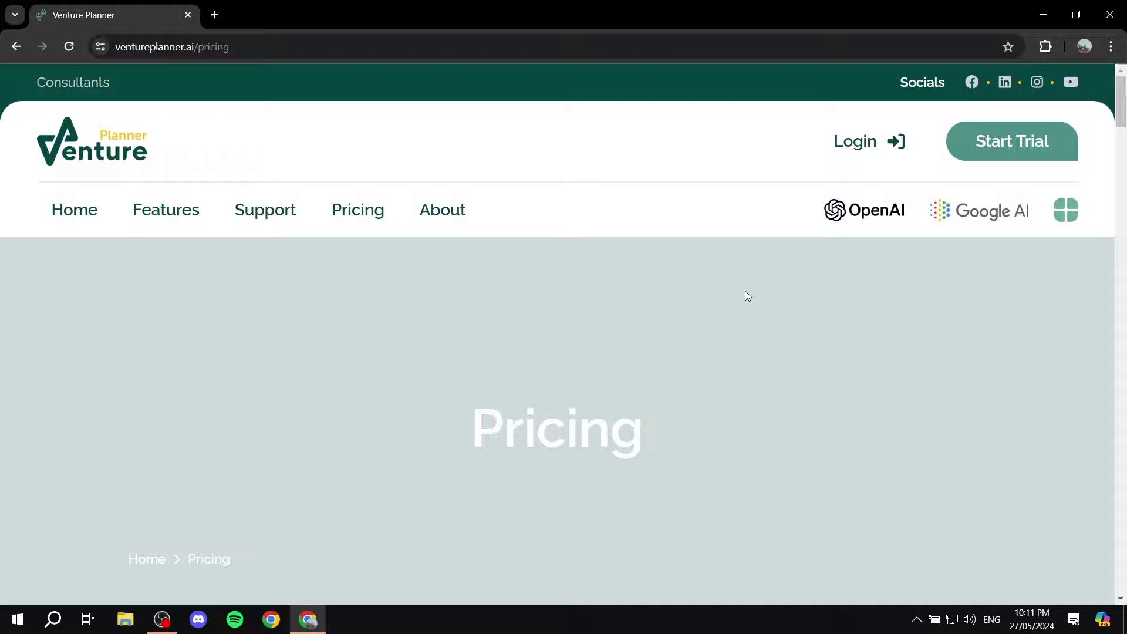
pyautogui.scroll(-6, 743, 297)
pyautogui.scroll(-2, 740, 307)
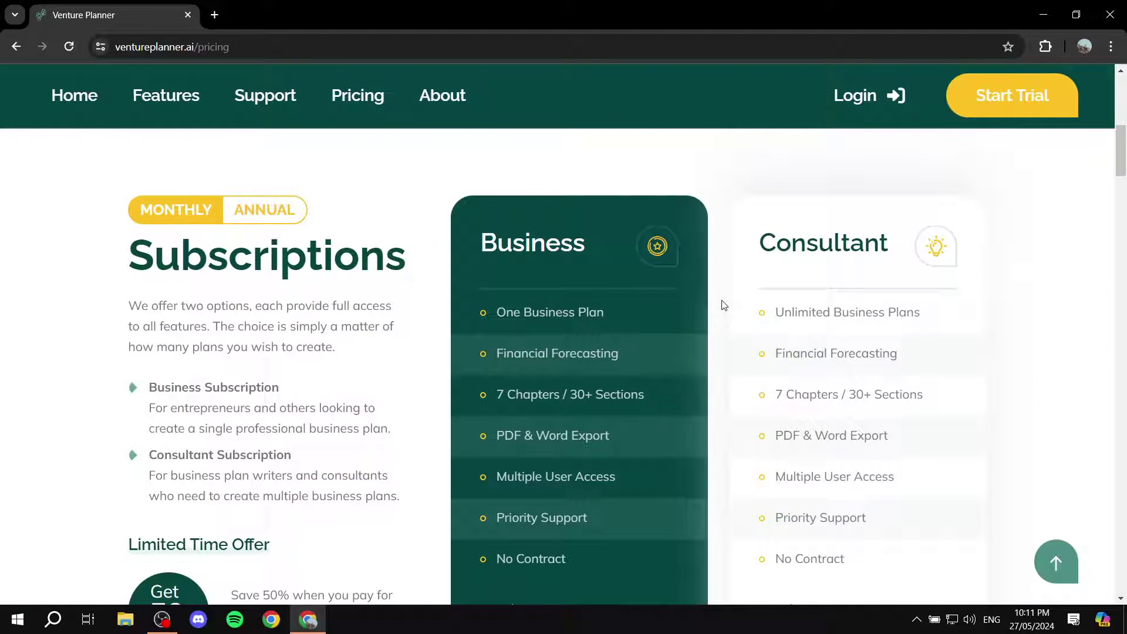
pyautogui.scroll(-4, 724, 305)
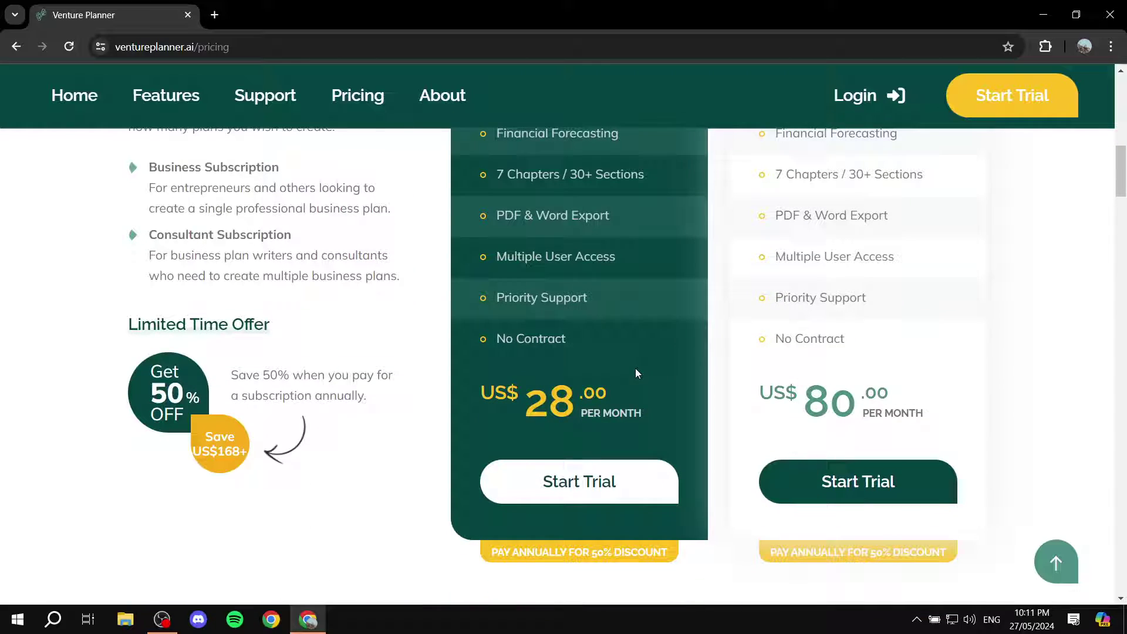
pyautogui.scroll(4, 640, 386)
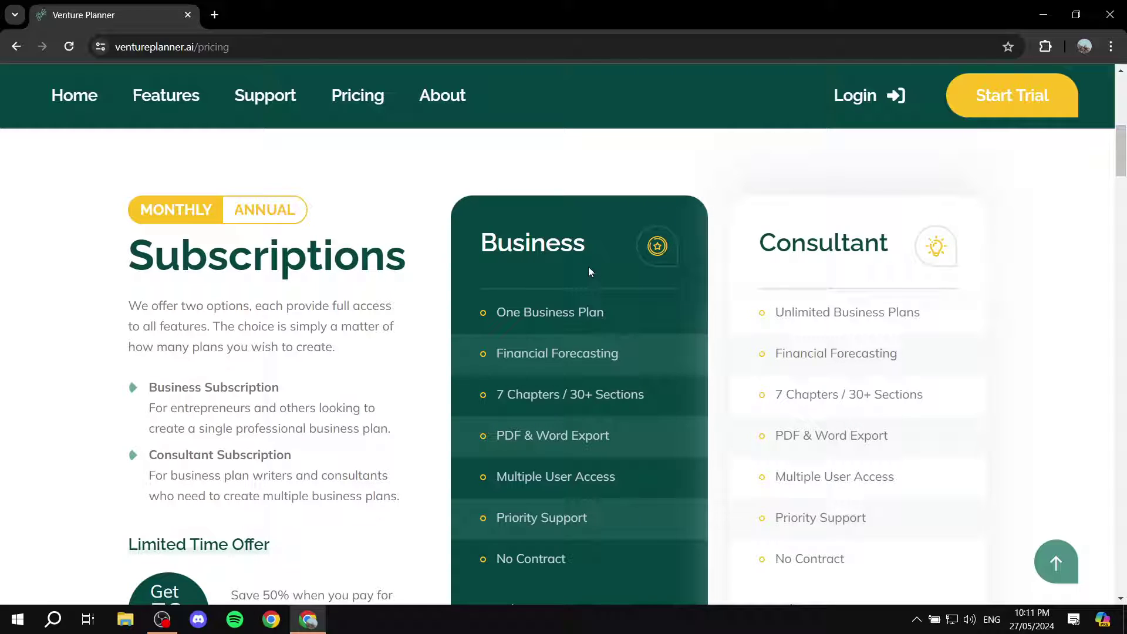
pyautogui.click(618, 247)
pyautogui.scroll(8, 693, 291)
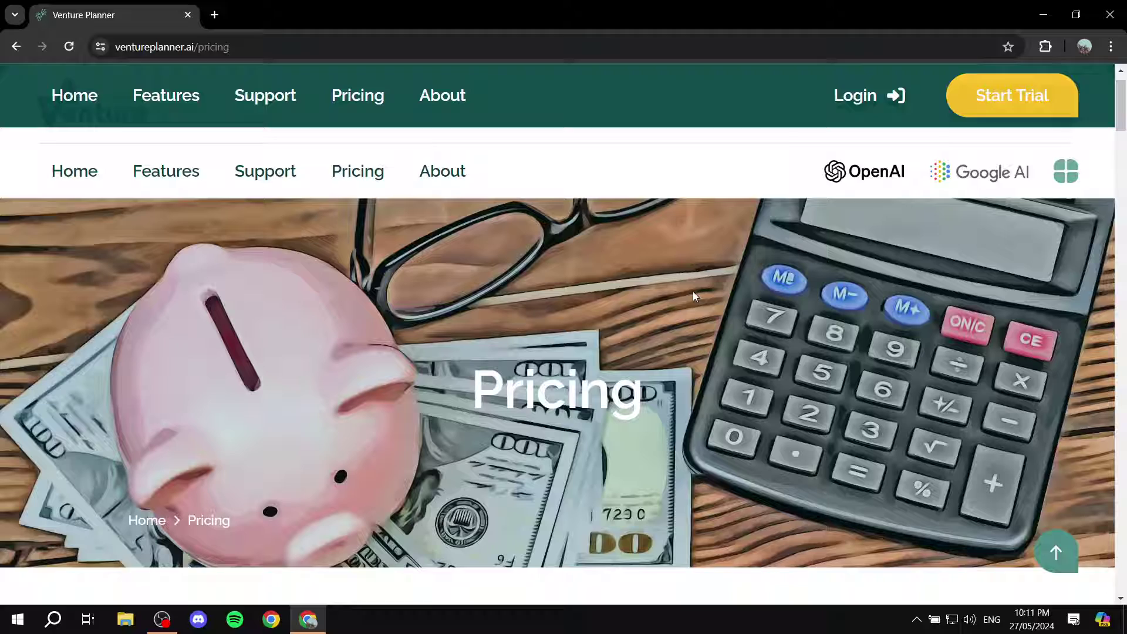
pyautogui.scroll(1, 693, 291)
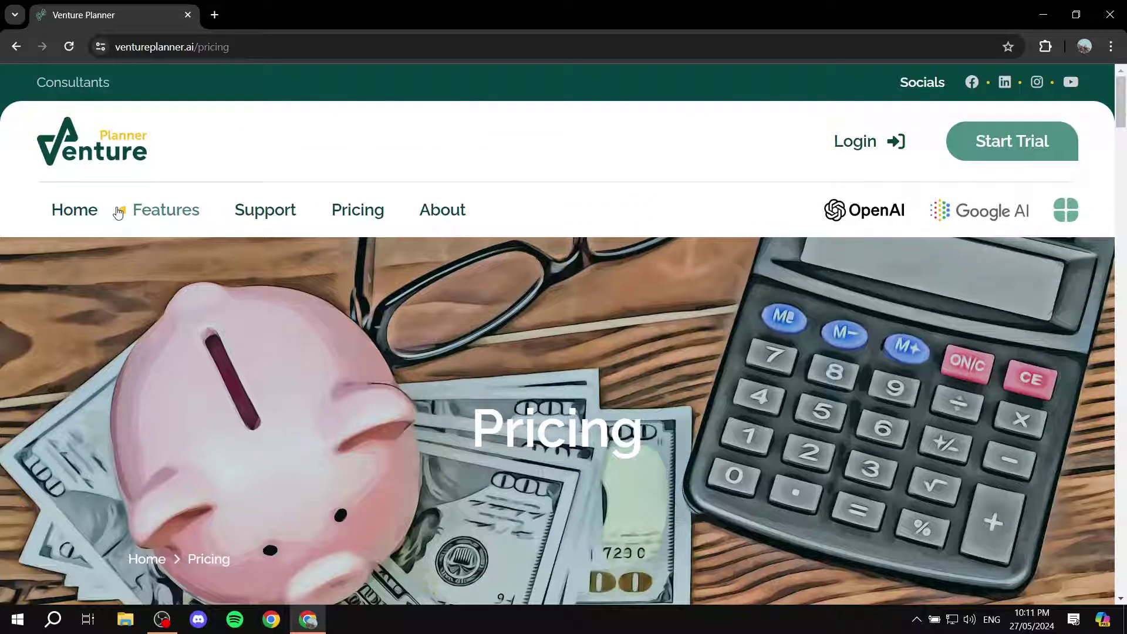
pyautogui.click(74, 209)
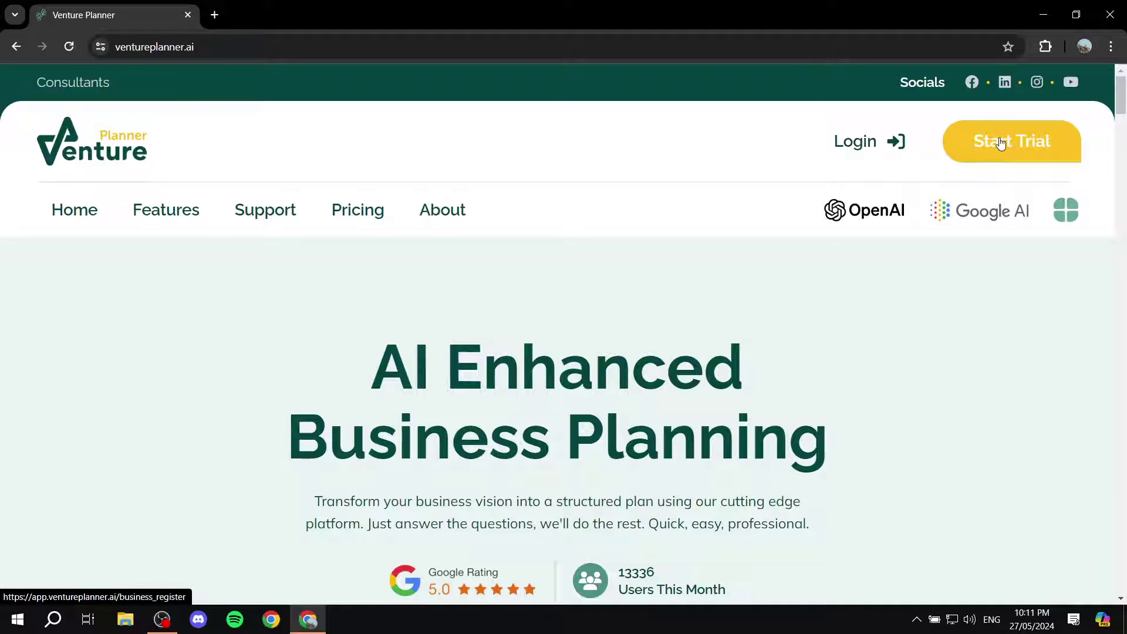
# Start the free trial and scroll to the Idea / Startup / Growth business-stage question
pyautogui.click(1020, 148)
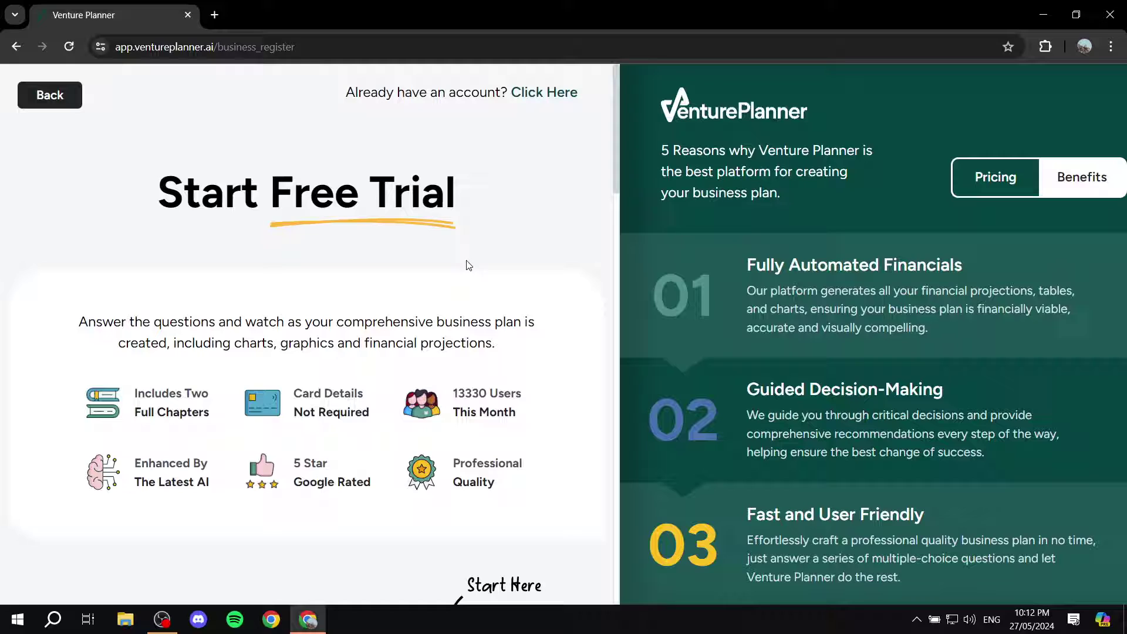
pyautogui.scroll(-1, 451, 269)
pyautogui.scroll(1, 303, 230)
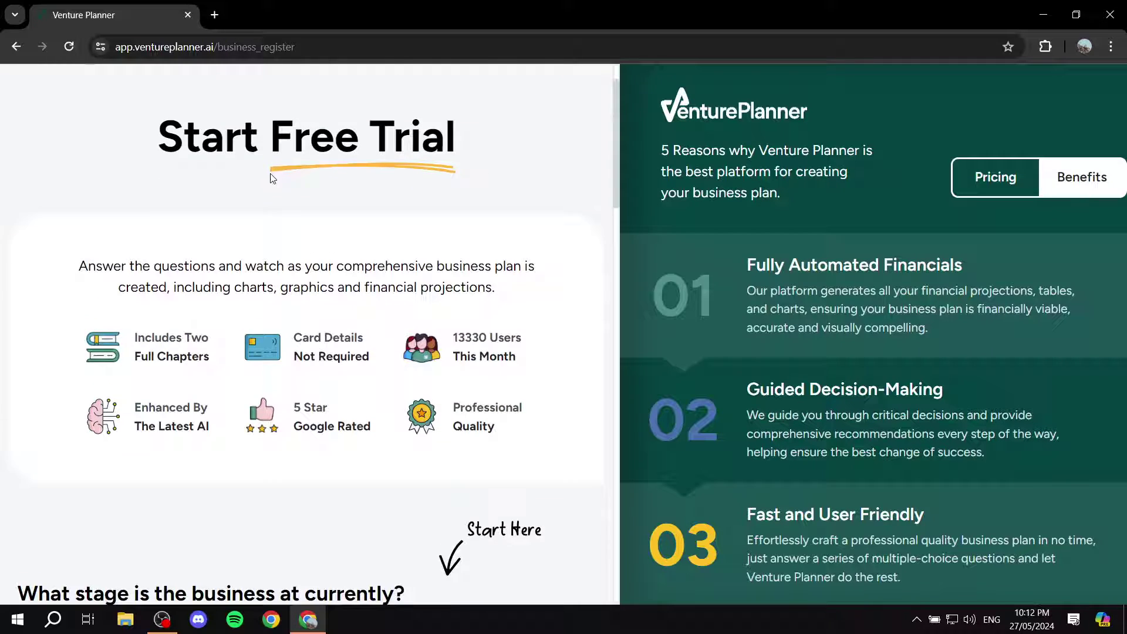
pyautogui.scroll(-1, 1073, 241)
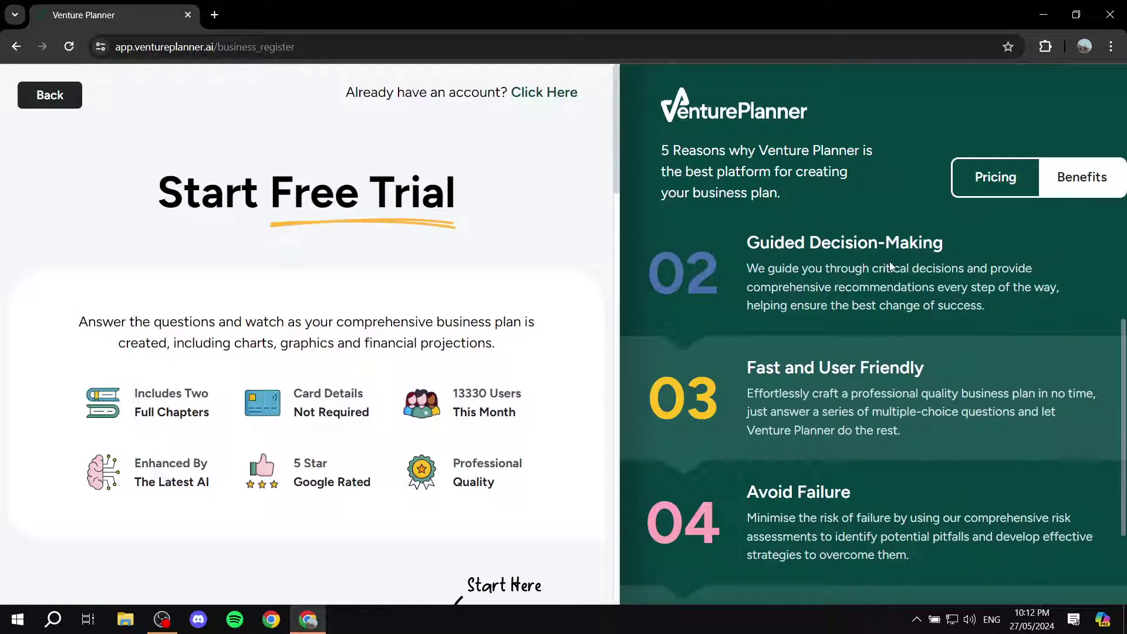
pyautogui.scroll(-1, 895, 339)
pyautogui.scroll(2, 776, 313)
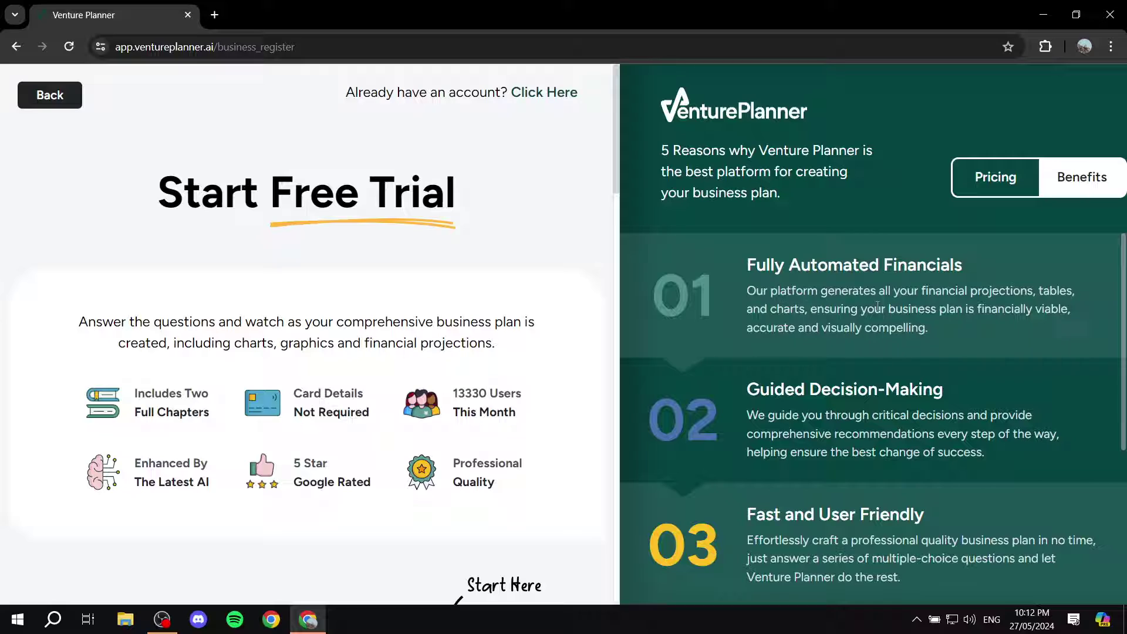
pyautogui.scroll(-2, 841, 299)
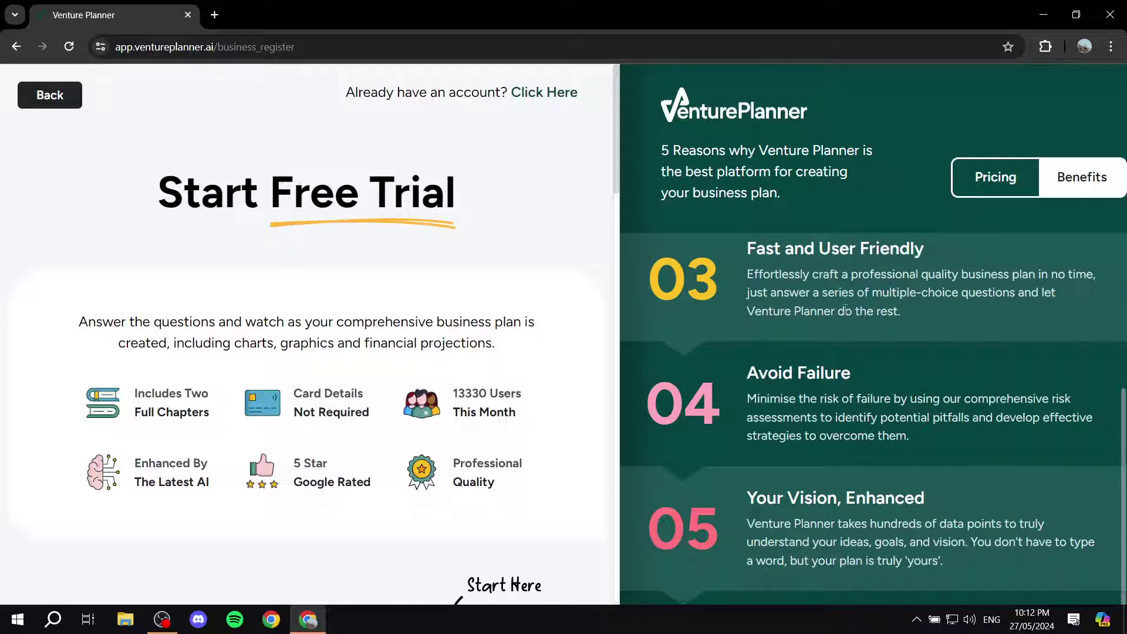
pyautogui.scroll(2, 855, 354)
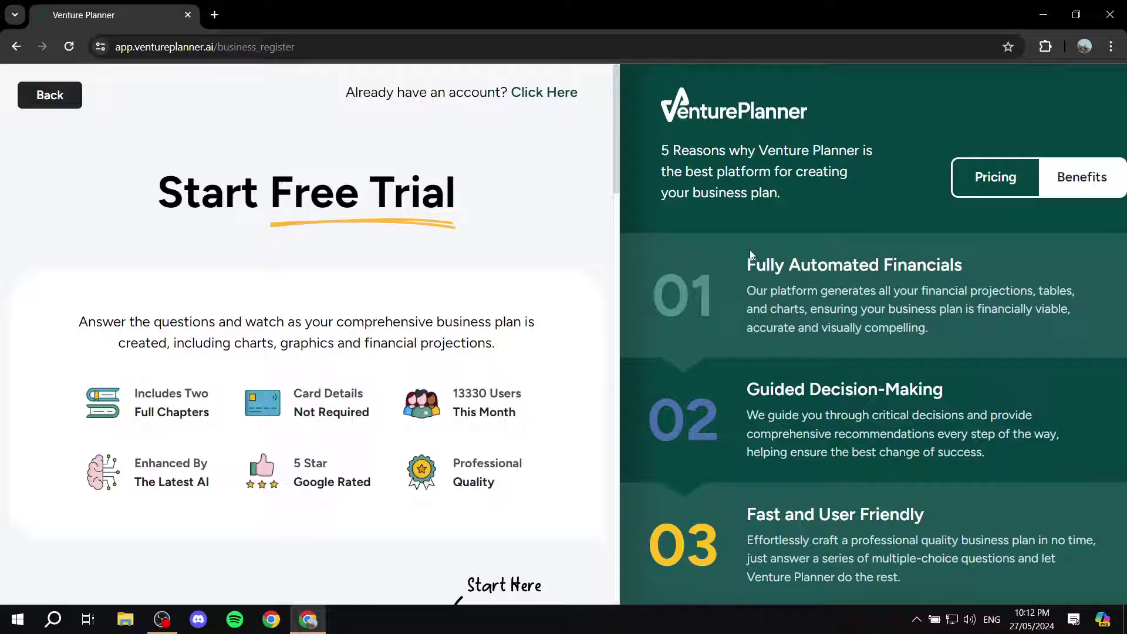
pyautogui.scroll(-2, 749, 249)
pyautogui.scroll(2, 647, 303)
pyautogui.scroll(-5, 409, 297)
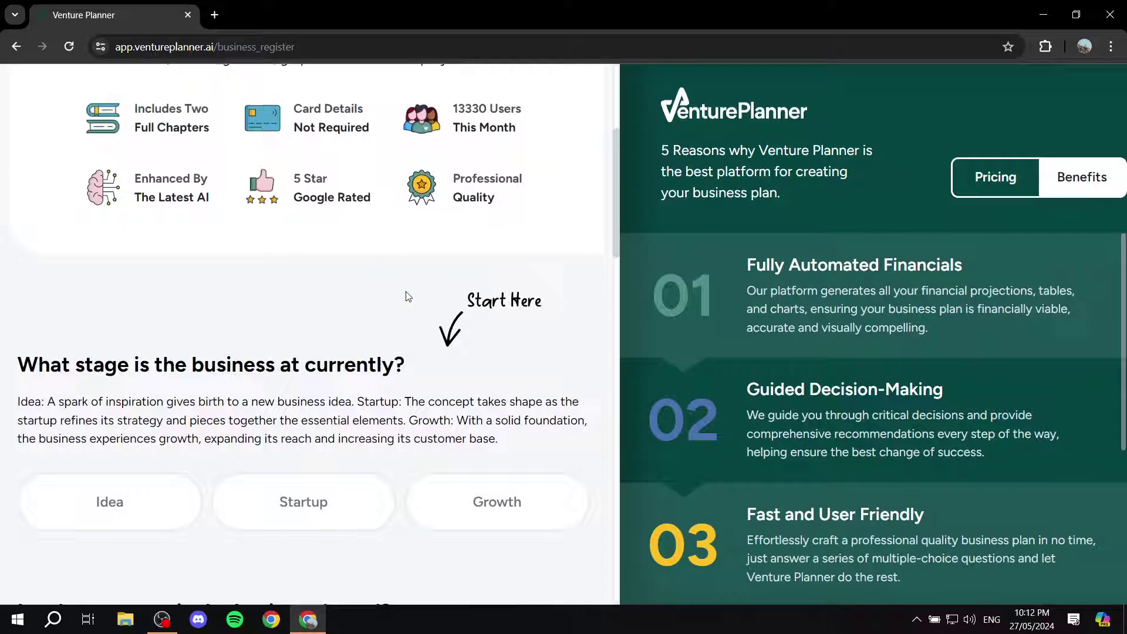
pyautogui.scroll(5, 303, 261)
pyautogui.scroll(-5, 359, 267)
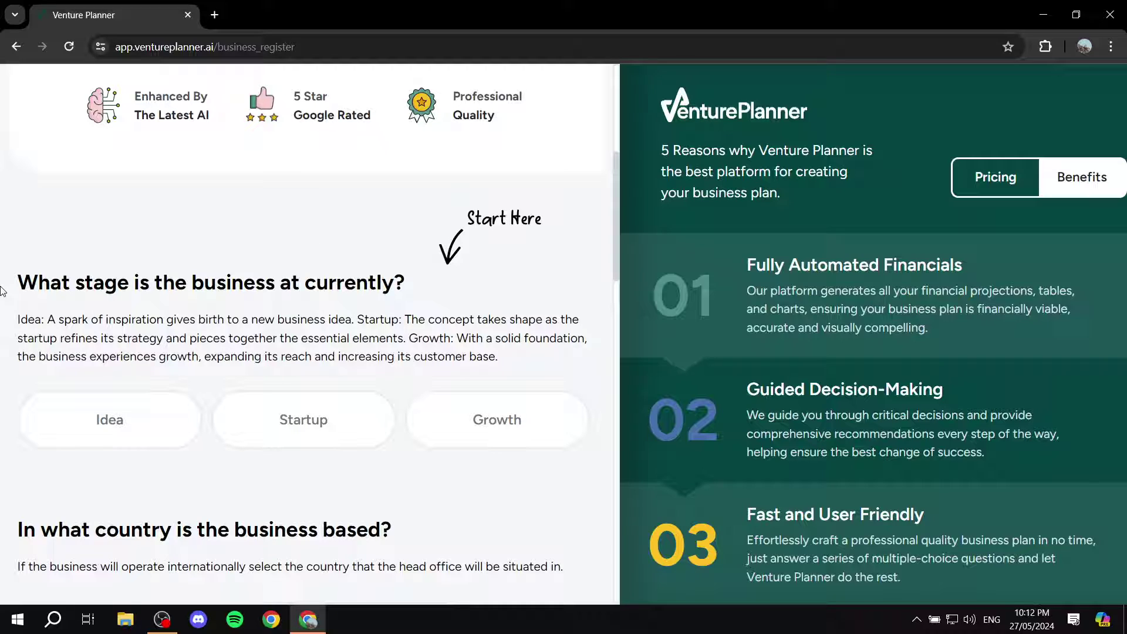
pyautogui.moveTo(1, 291); pyautogui.dragTo(217, 286)
pyautogui.click(457, 274)
pyautogui.scroll(-1, 442, 286)
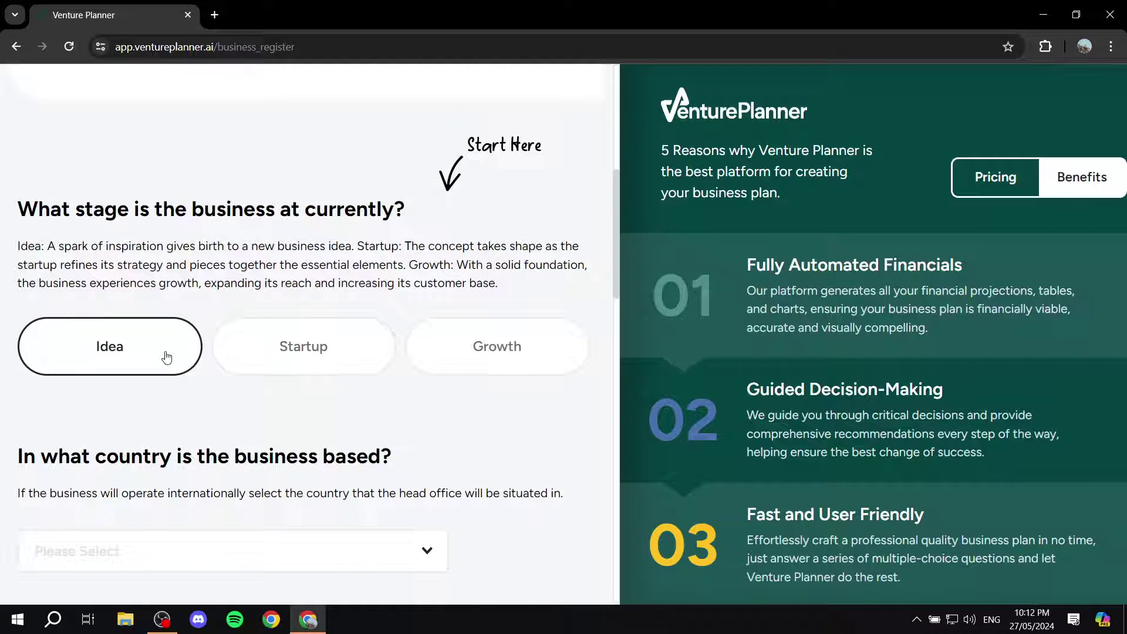
pyautogui.click(274, 349)
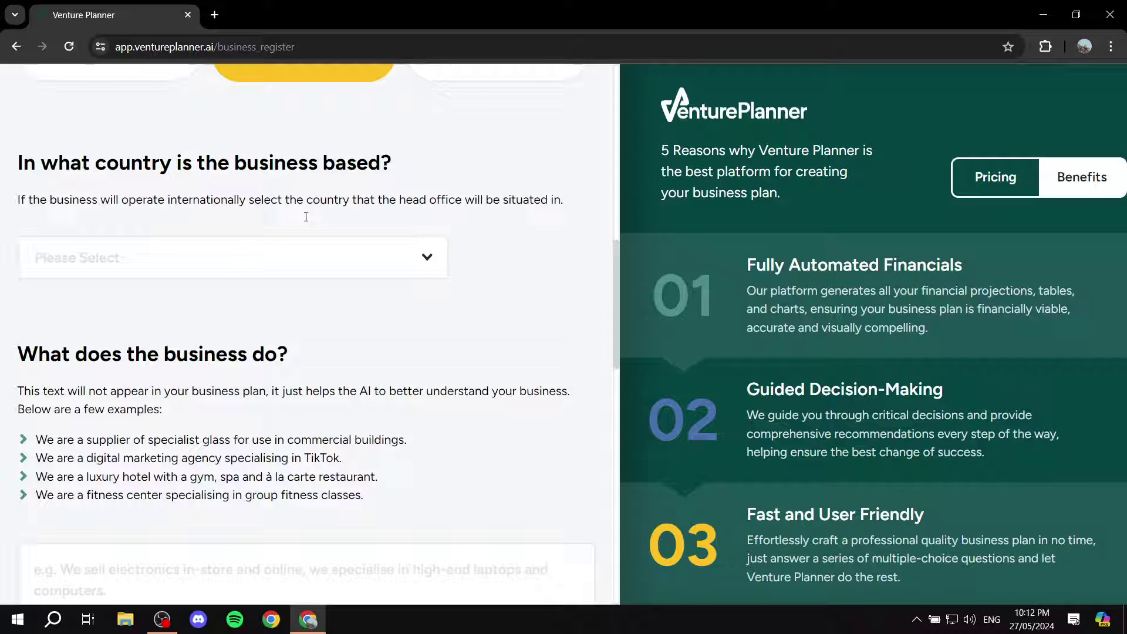
pyautogui.click(309, 245)
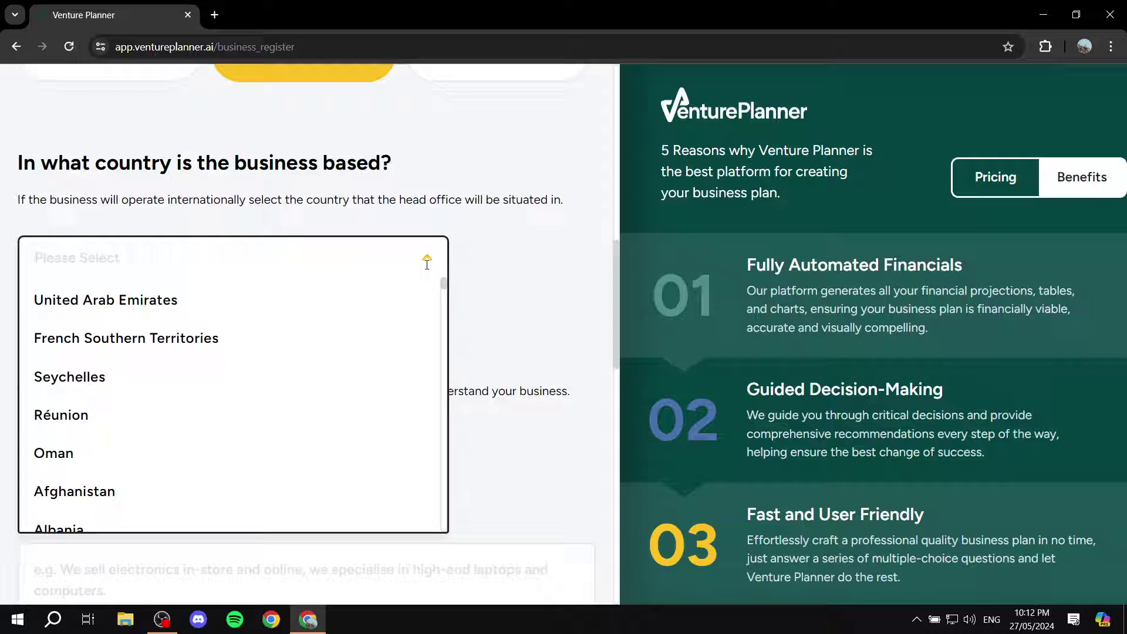
pyautogui.click(295, 300)
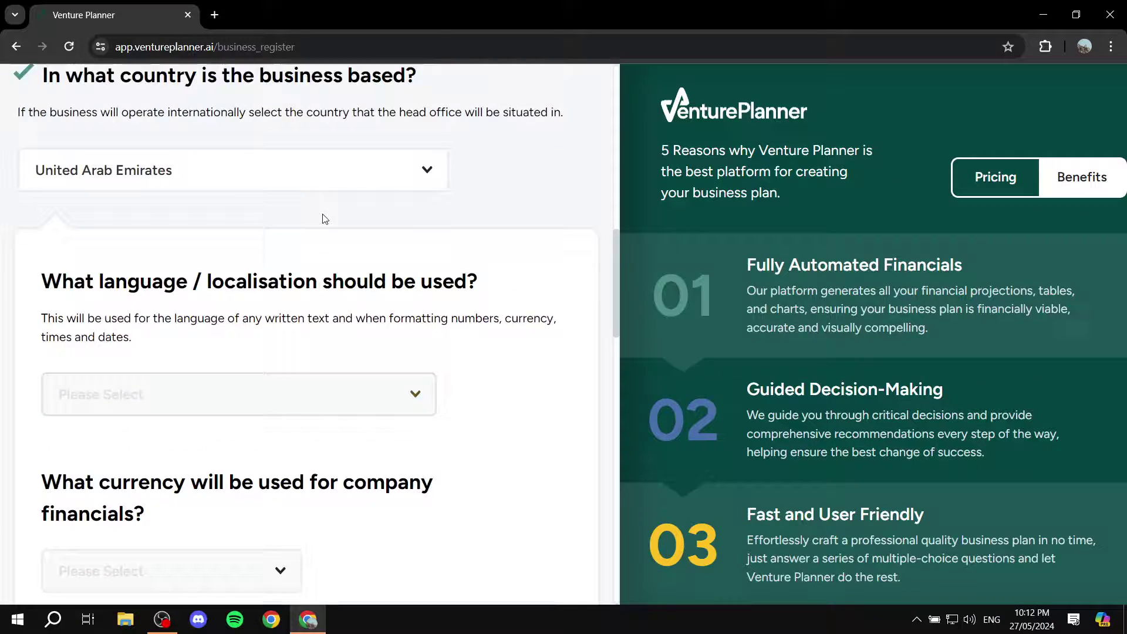
pyautogui.scroll(-4, 325, 219)
pyautogui.scroll(4, 423, 254)
pyautogui.scroll(-10, 294, 224)
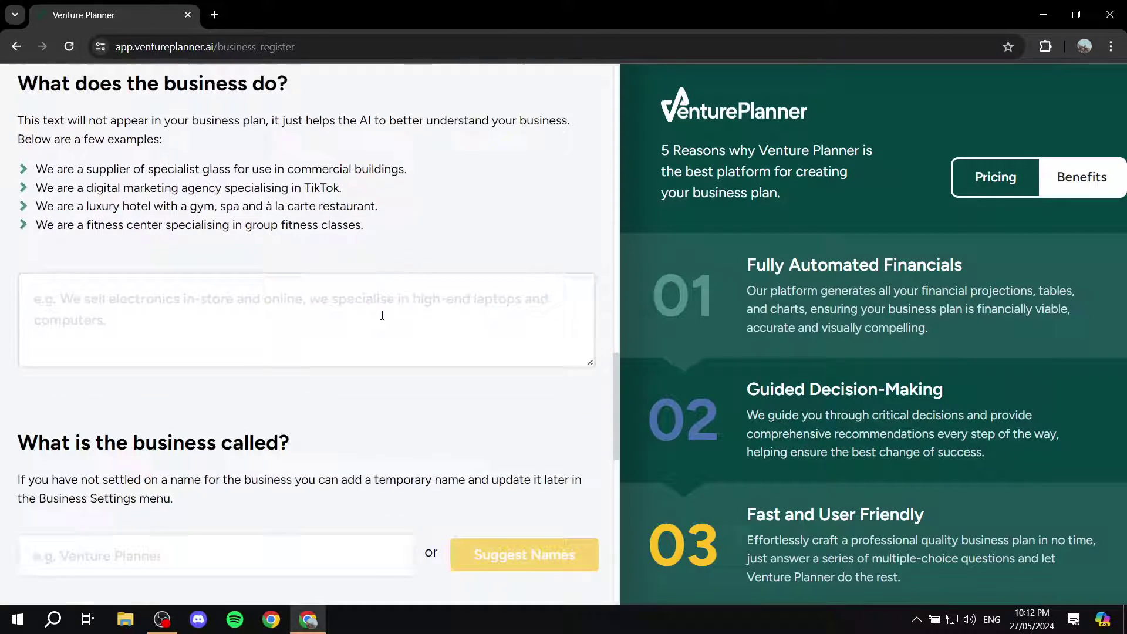
pyautogui.scroll(-1, 383, 315)
pyautogui.scroll(8, 310, 265)
pyautogui.scroll(-4, 364, 257)
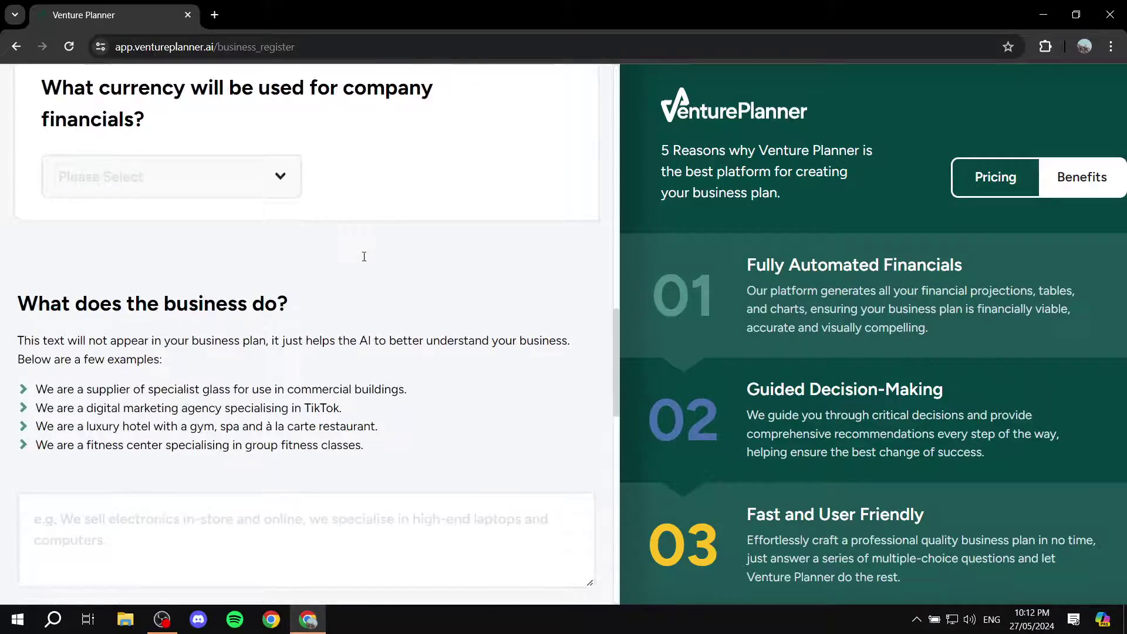
pyautogui.scroll(-12, 355, 264)
pyautogui.scroll(18, 378, 196)
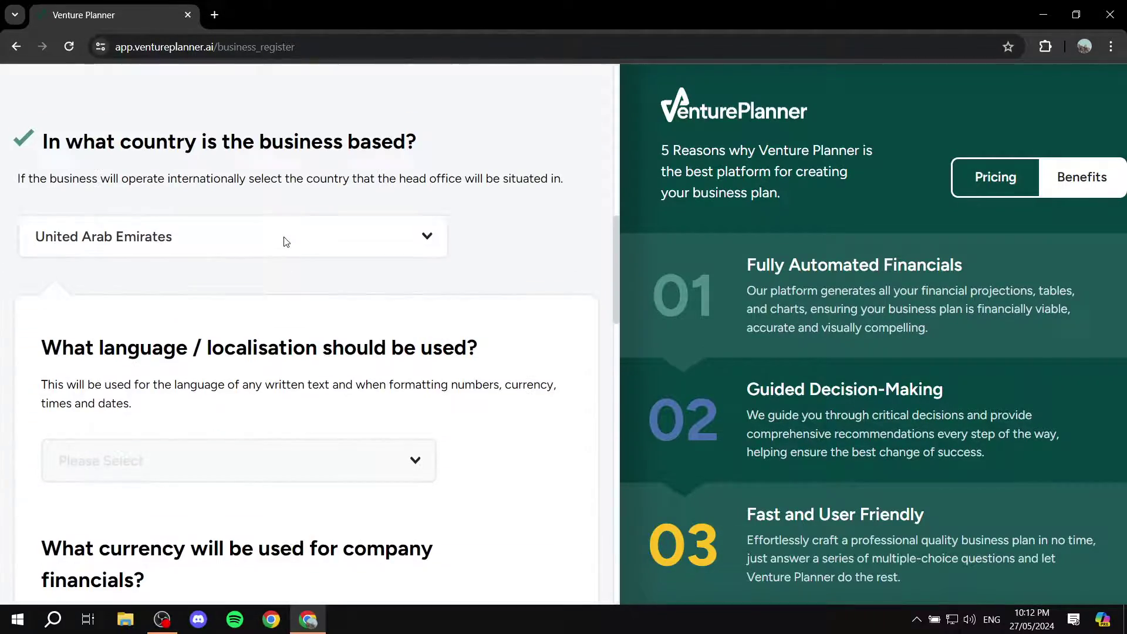
pyautogui.scroll(-12, 302, 244)
pyautogui.scroll(12, 239, 264)
pyautogui.scroll(-3, 325, 190)
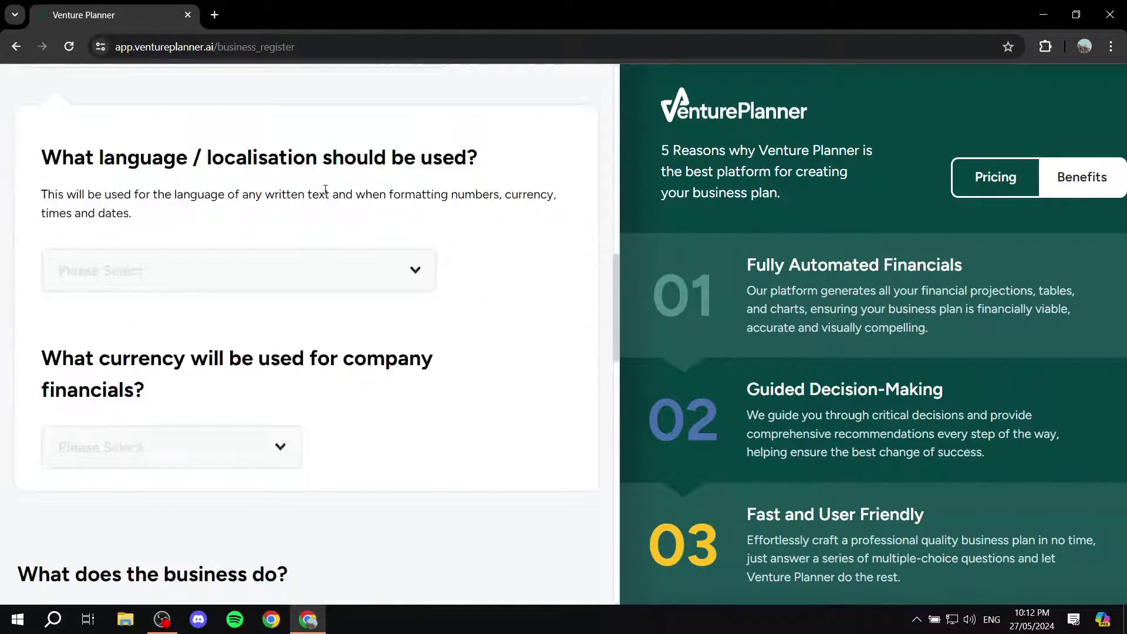
pyautogui.scroll(-12, 311, 247)
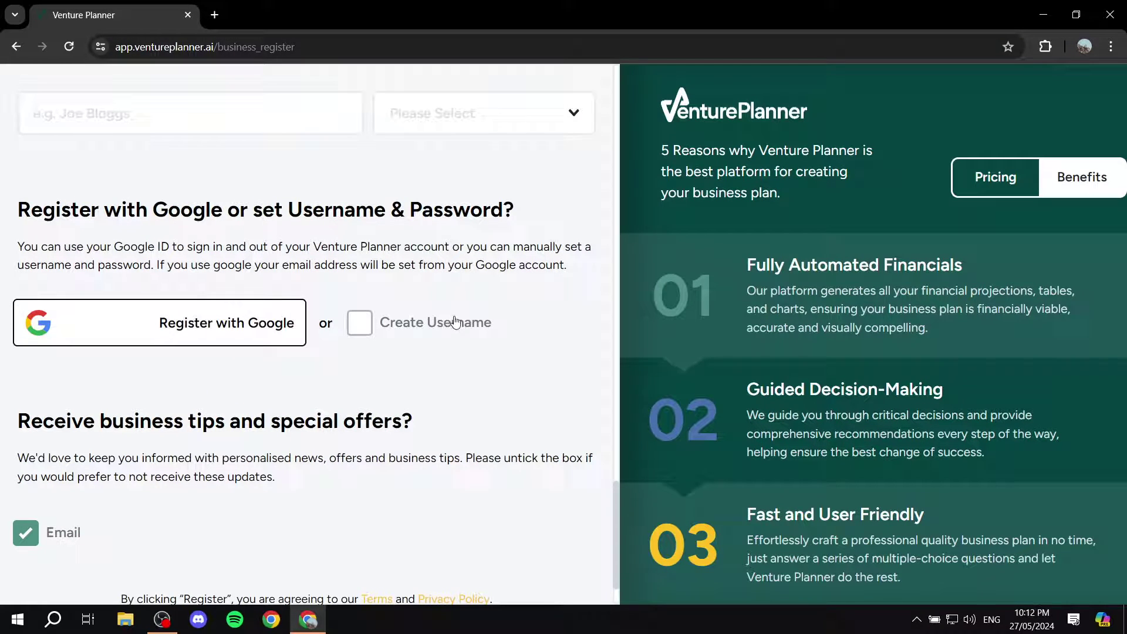
pyautogui.scroll(-1, 323, 405)
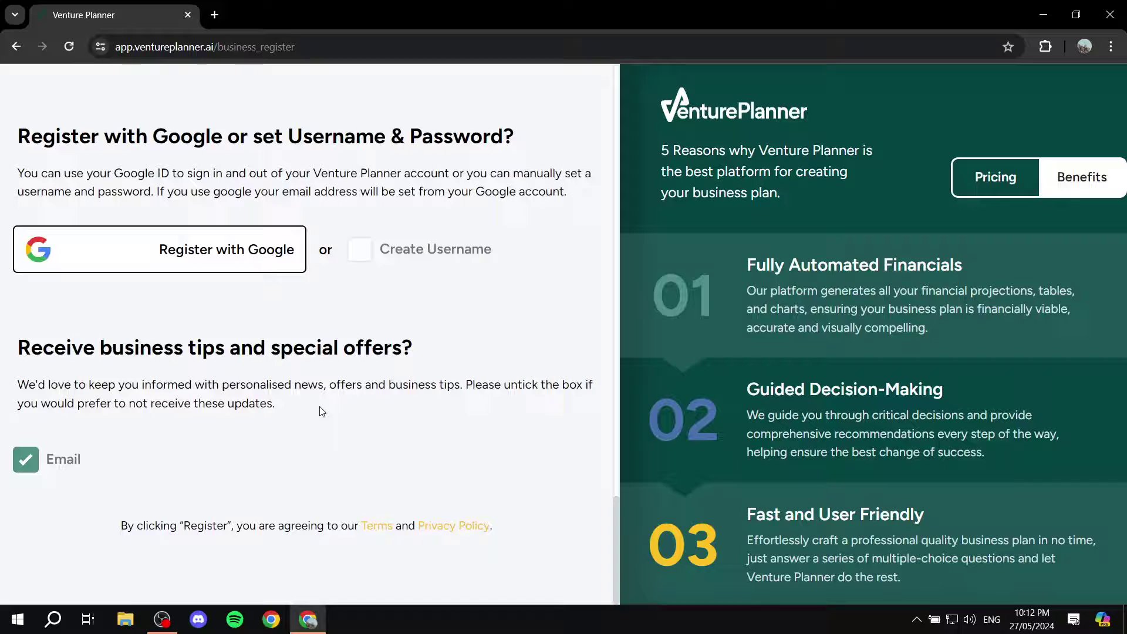
pyautogui.scroll(7, 319, 407)
pyautogui.scroll(3, 272, 322)
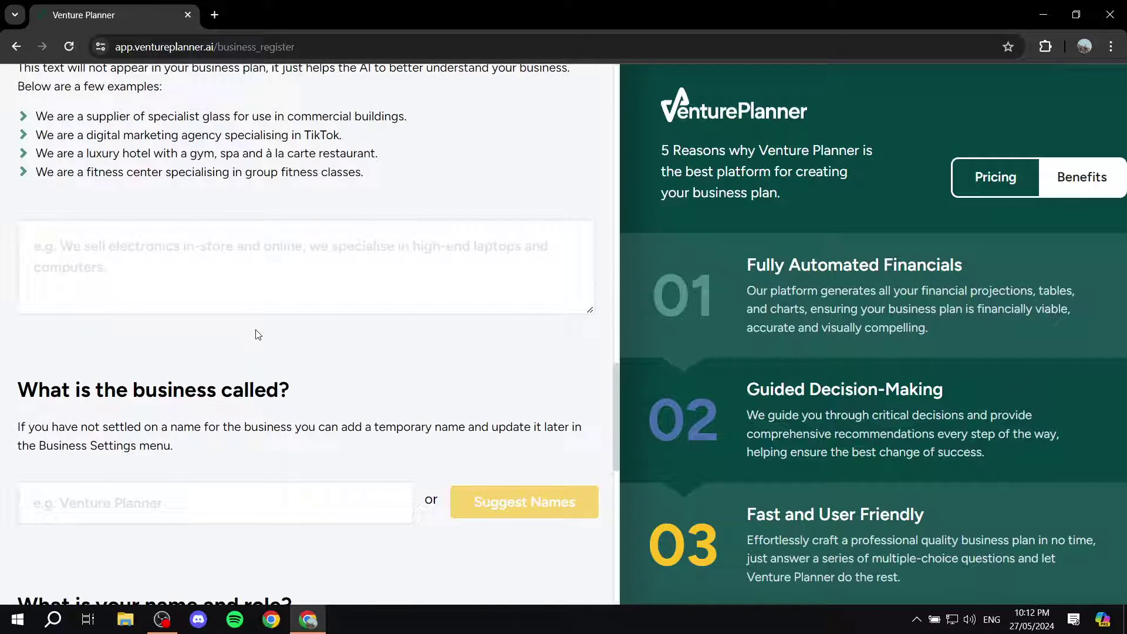
pyautogui.scroll(15, 353, 258)
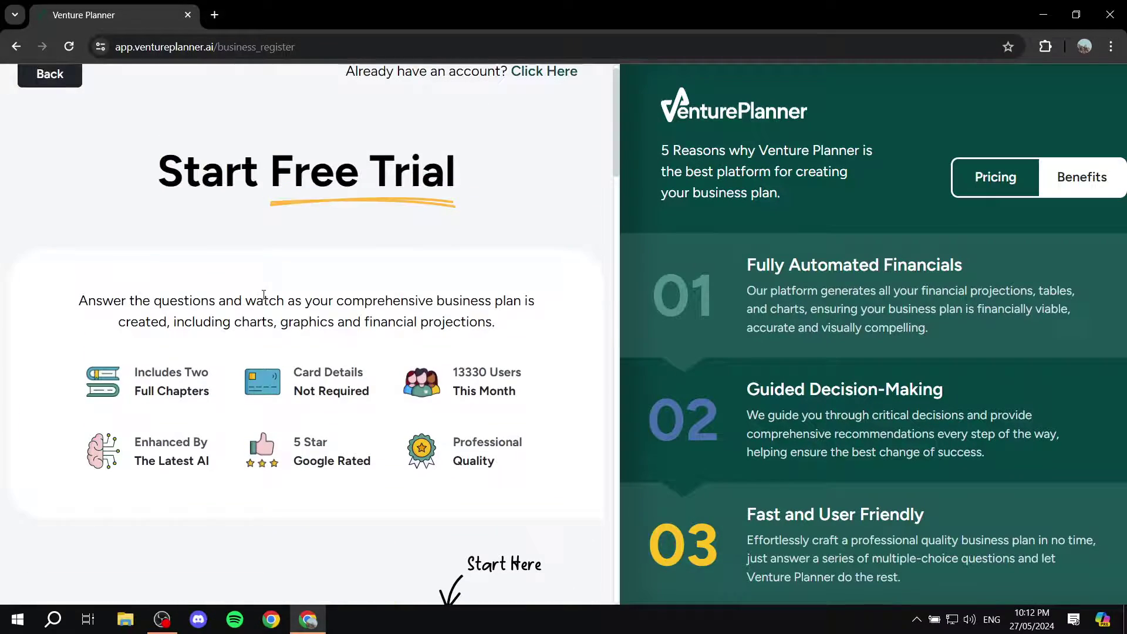
pyautogui.scroll(-12, 290, 270)
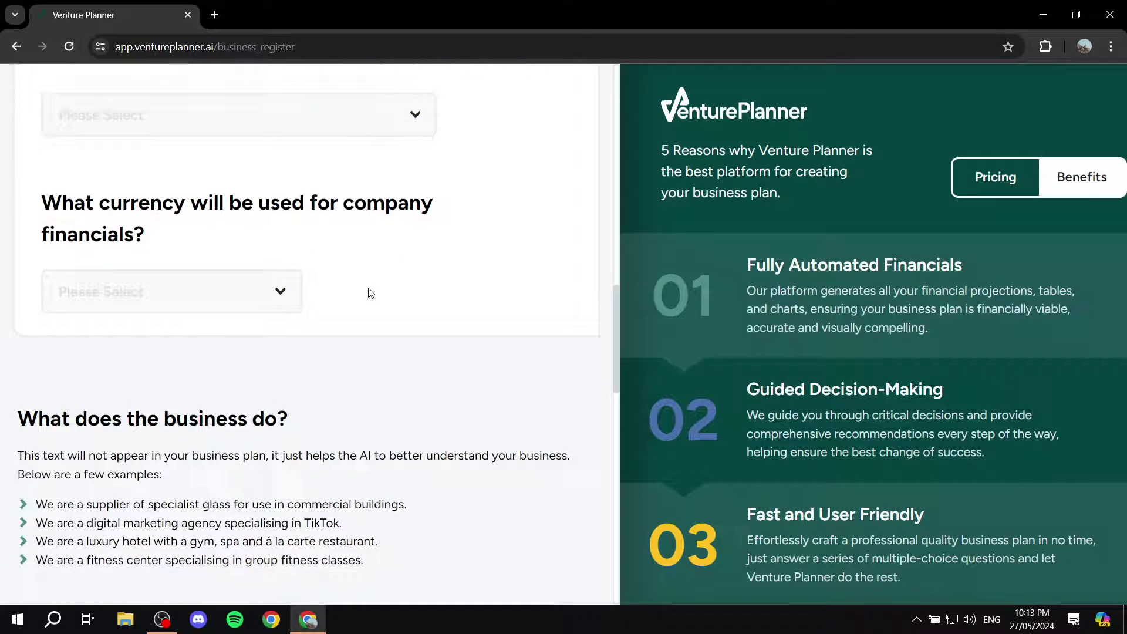
pyautogui.scroll(-12, 304, 244)
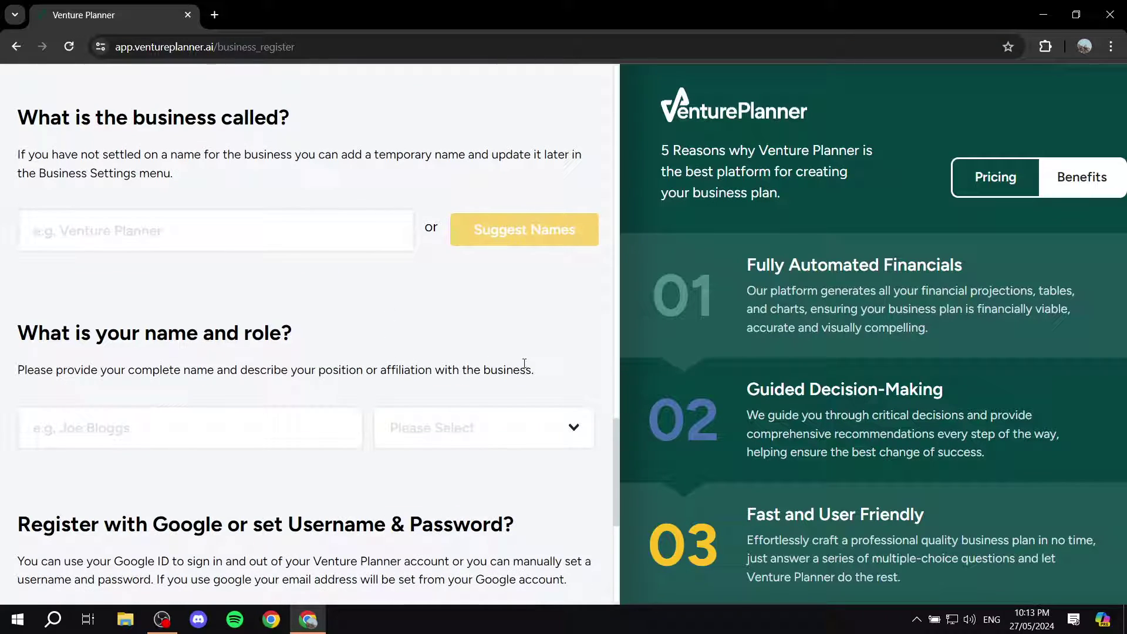
pyautogui.scroll(9, 486, 257)
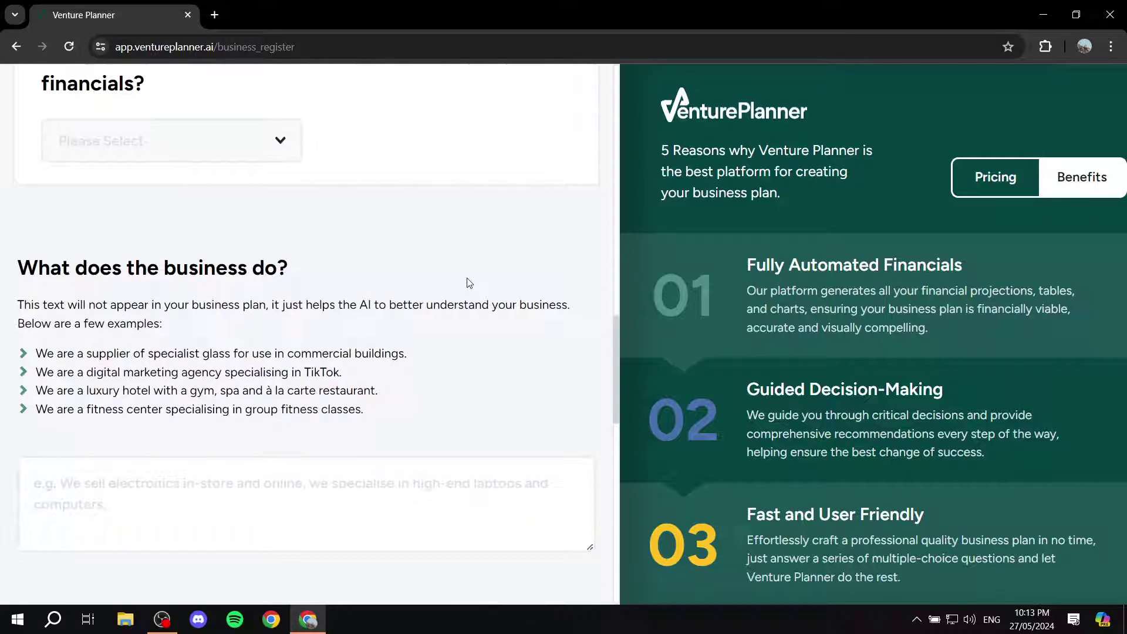
pyautogui.scroll(10, 411, 302)
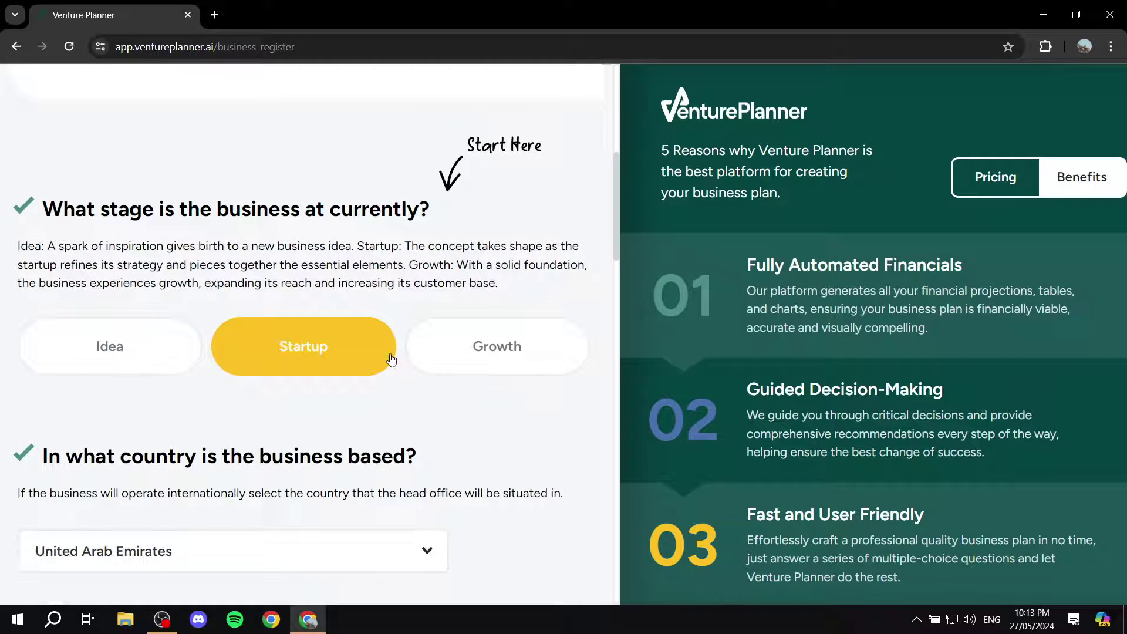
pyautogui.scroll(-5, 388, 364)
pyautogui.scroll(3, 292, 345)
pyautogui.scroll(-5, 443, 358)
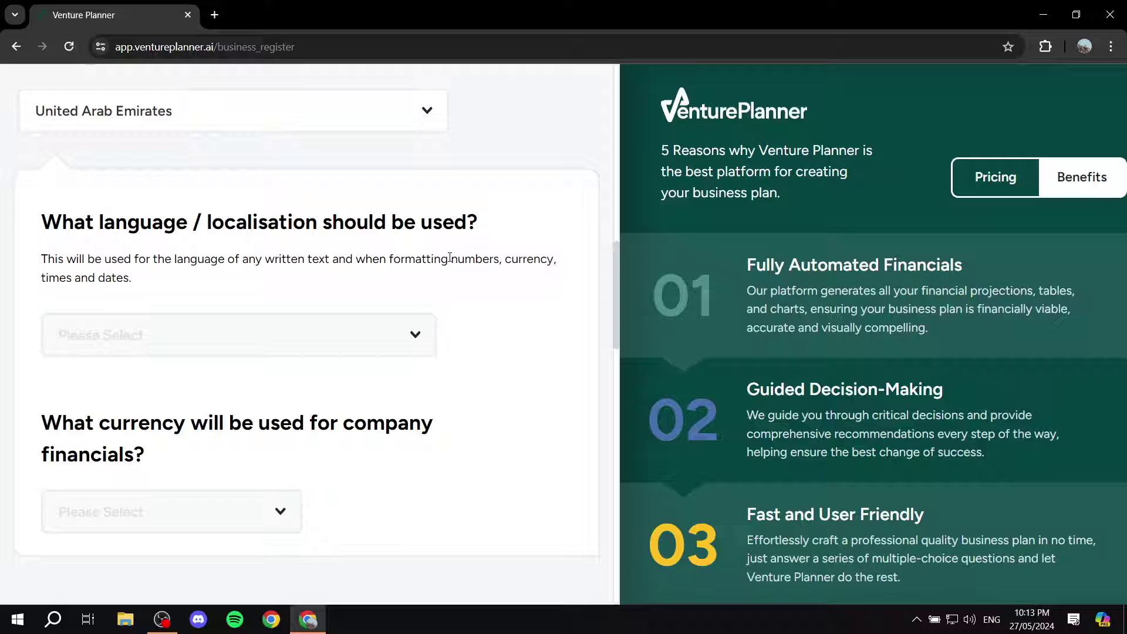
pyautogui.scroll(-8, 305, 152)
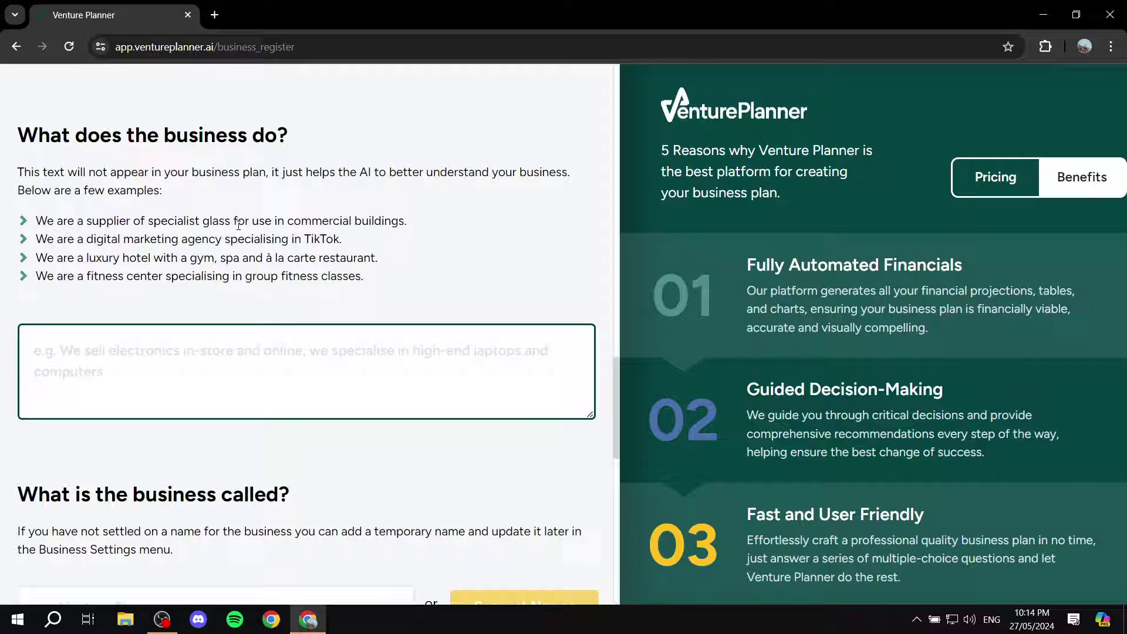
# Describe what the business does as 'Selling Clothing'
pyautogui.moveTo(13, 141); pyautogui.dragTo(293, 131)
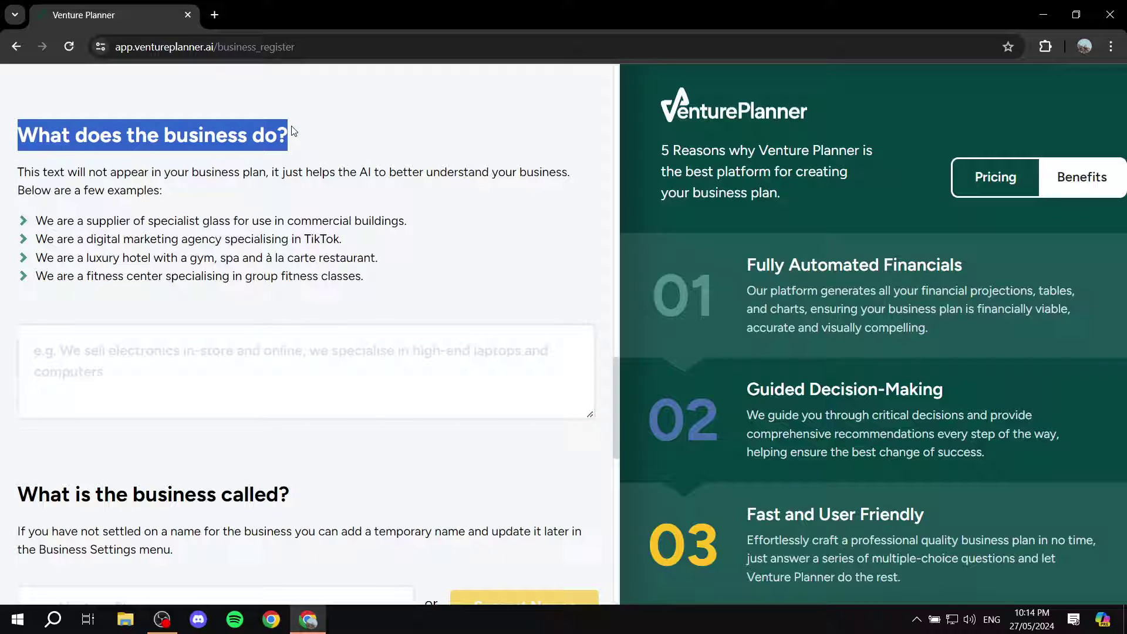
pyautogui.click(389, 131)
pyautogui.click(316, 389)
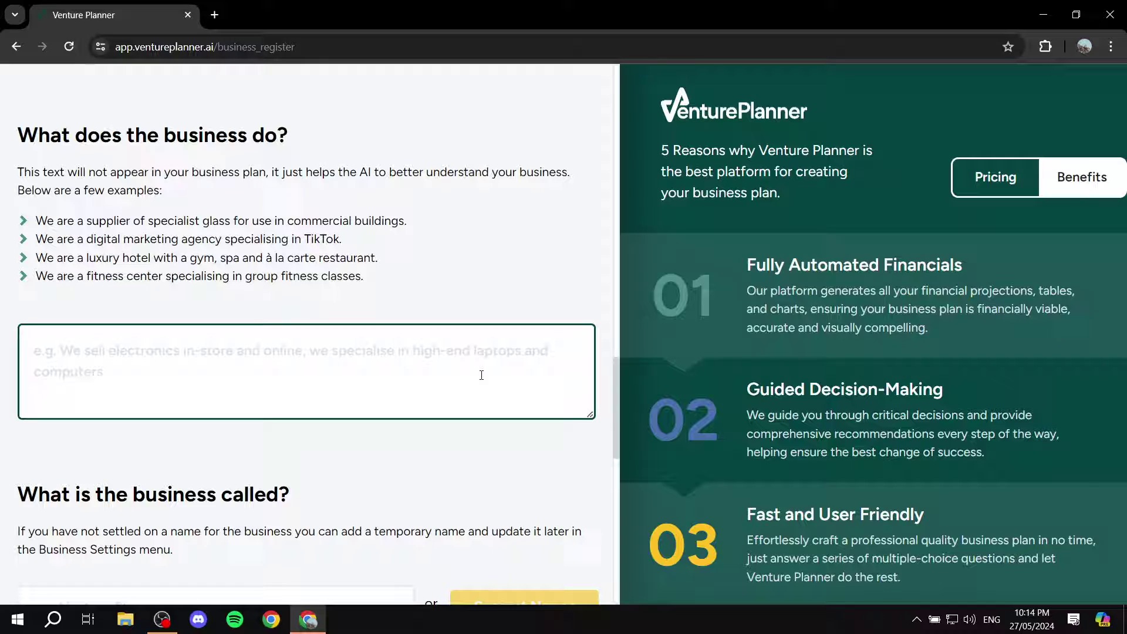
pyautogui.write('Sell')
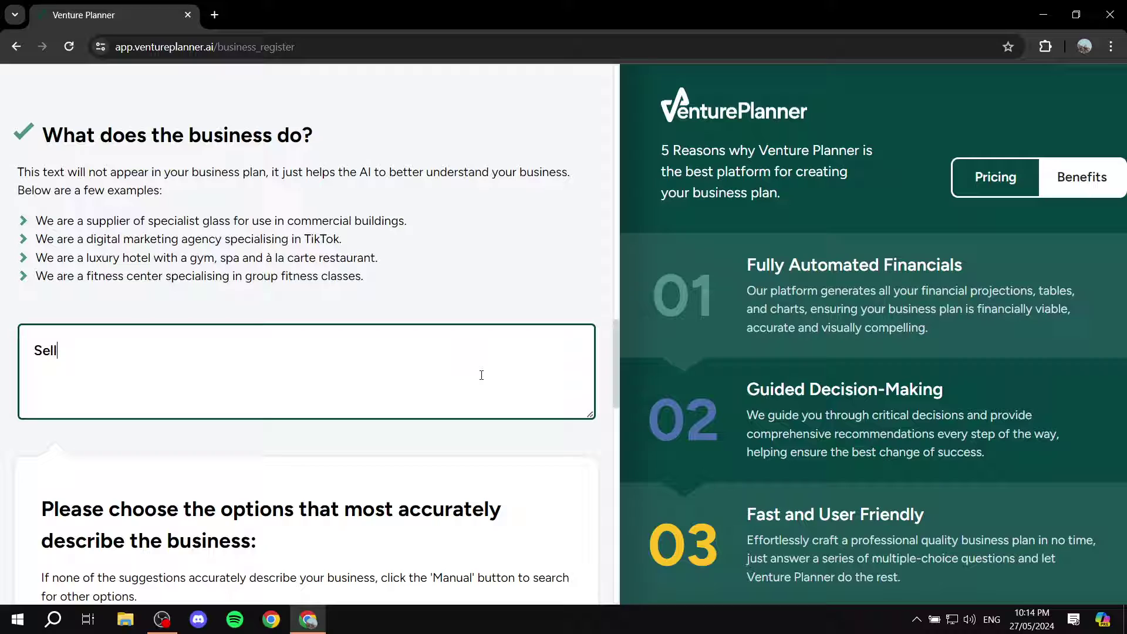
pyautogui.write('ing Clothing')
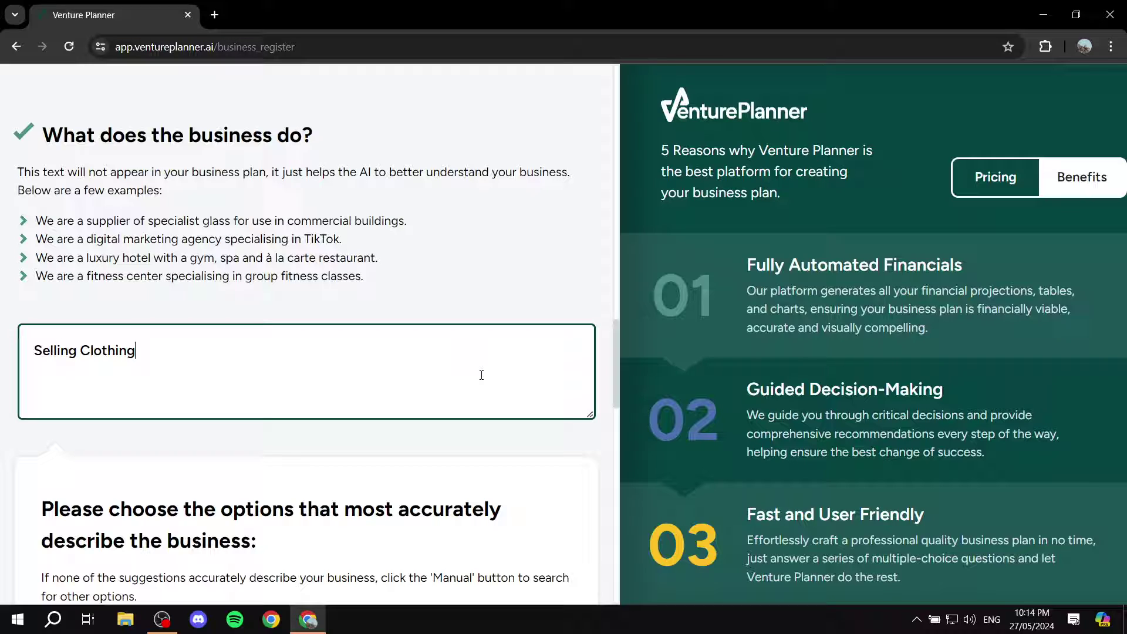
pyautogui.click(378, 468)
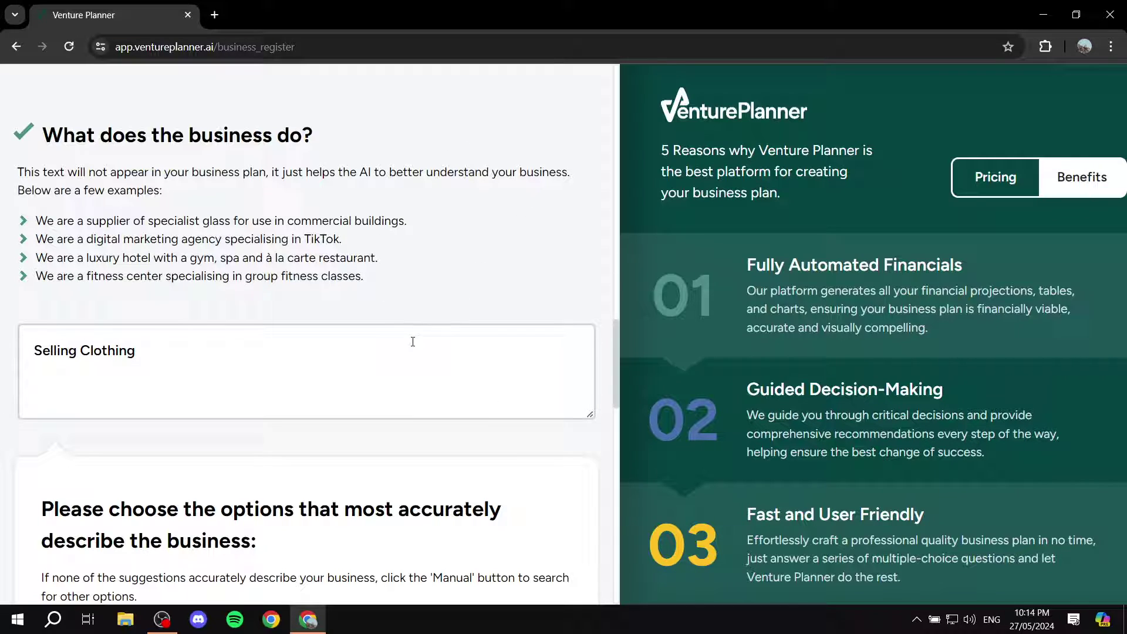
# Load AI suggestions and choose Clothing store as the business type
pyautogui.scroll(-2, 458, 350)
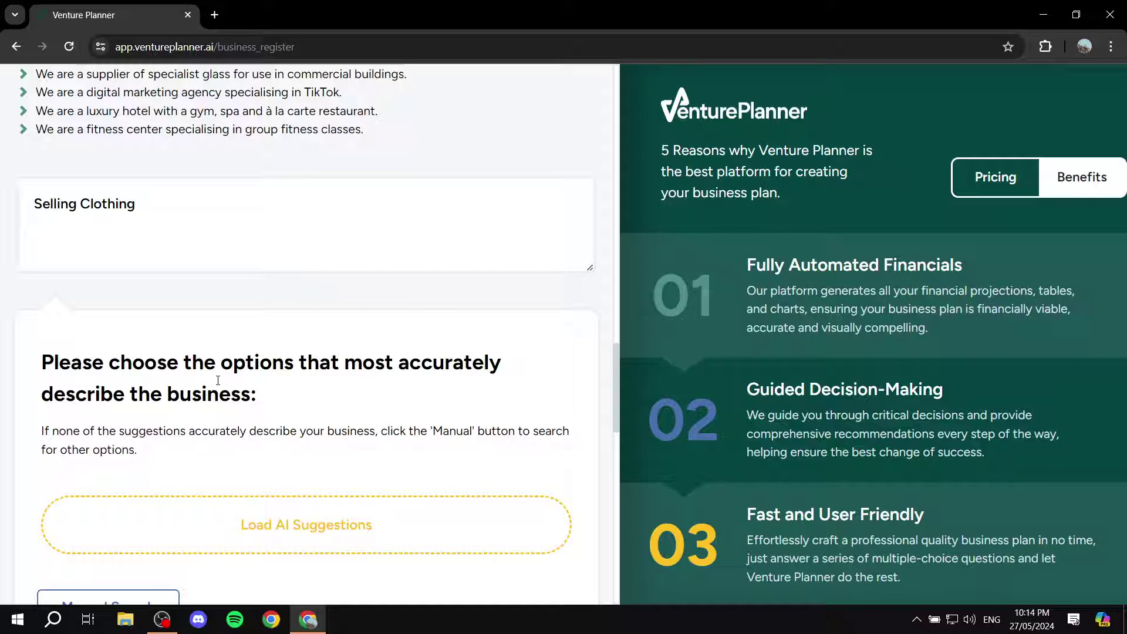
pyautogui.scroll(-1, 218, 381)
pyautogui.click(327, 450)
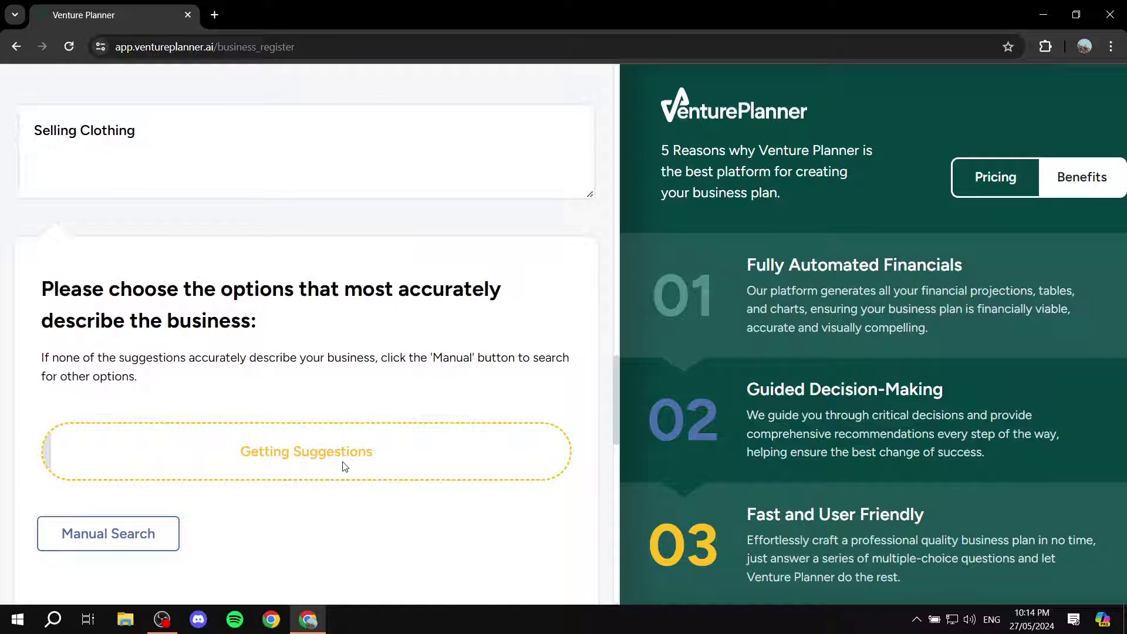
pyautogui.scroll(-1, 307, 267)
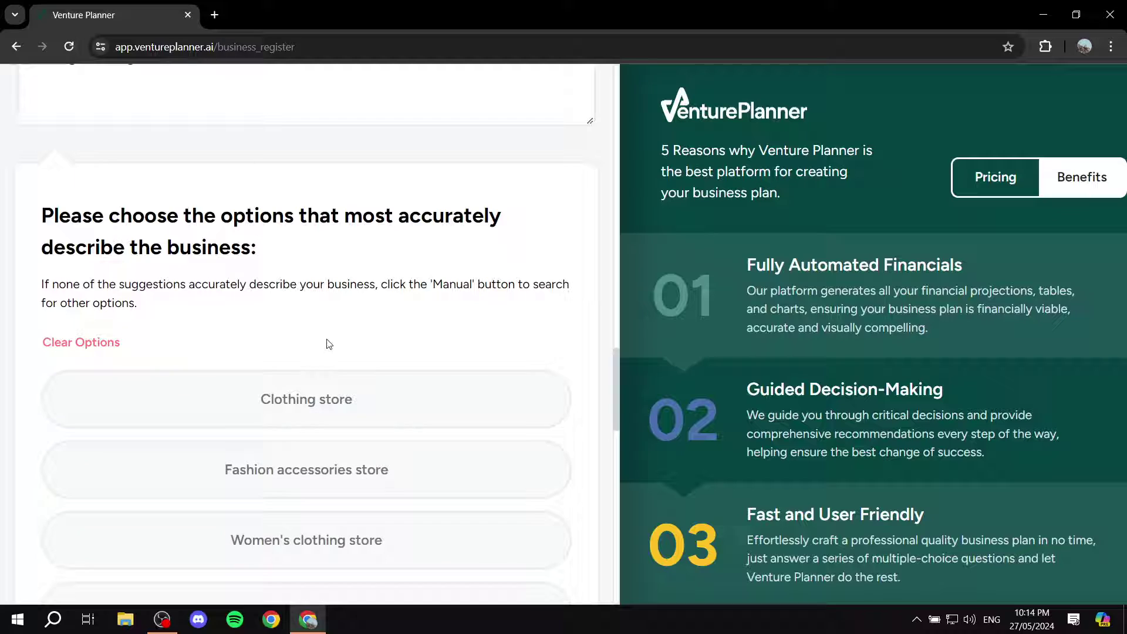
pyautogui.scroll(-1, 317, 352)
pyautogui.click(354, 309)
pyautogui.scroll(-2, 272, 368)
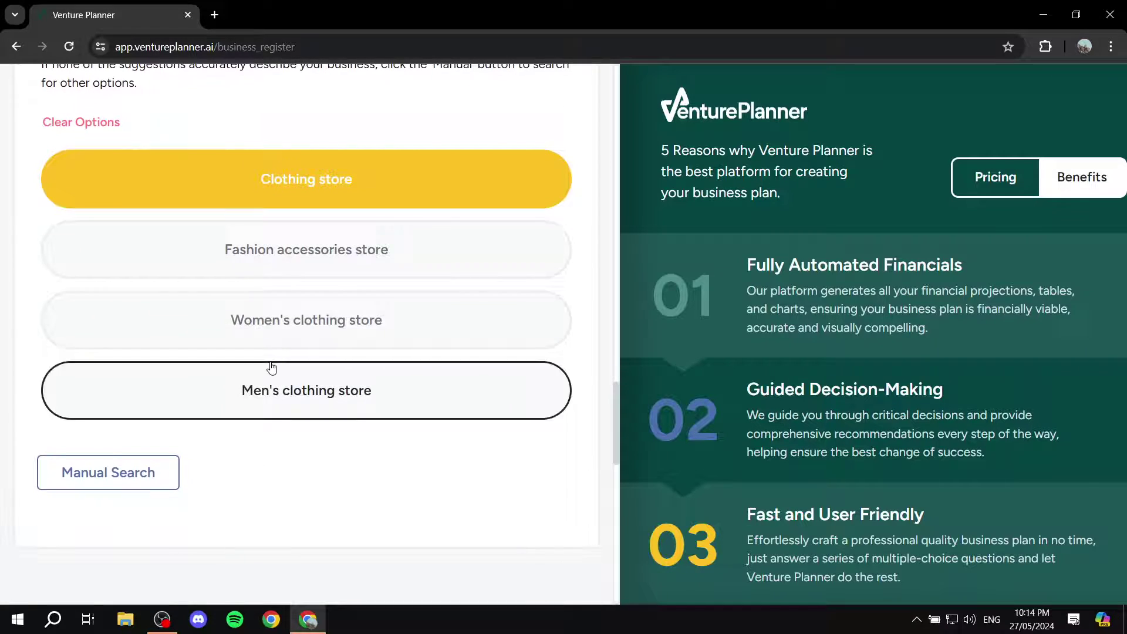
pyautogui.scroll(3, 272, 368)
pyautogui.scroll(-3, 313, 359)
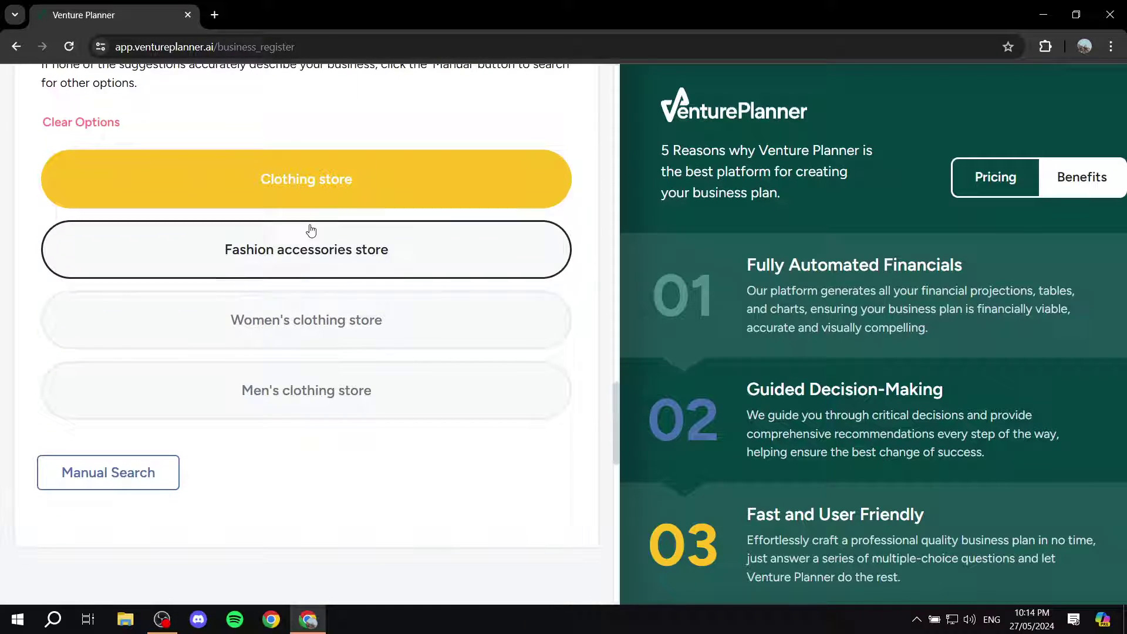
pyautogui.scroll(2, 419, 318)
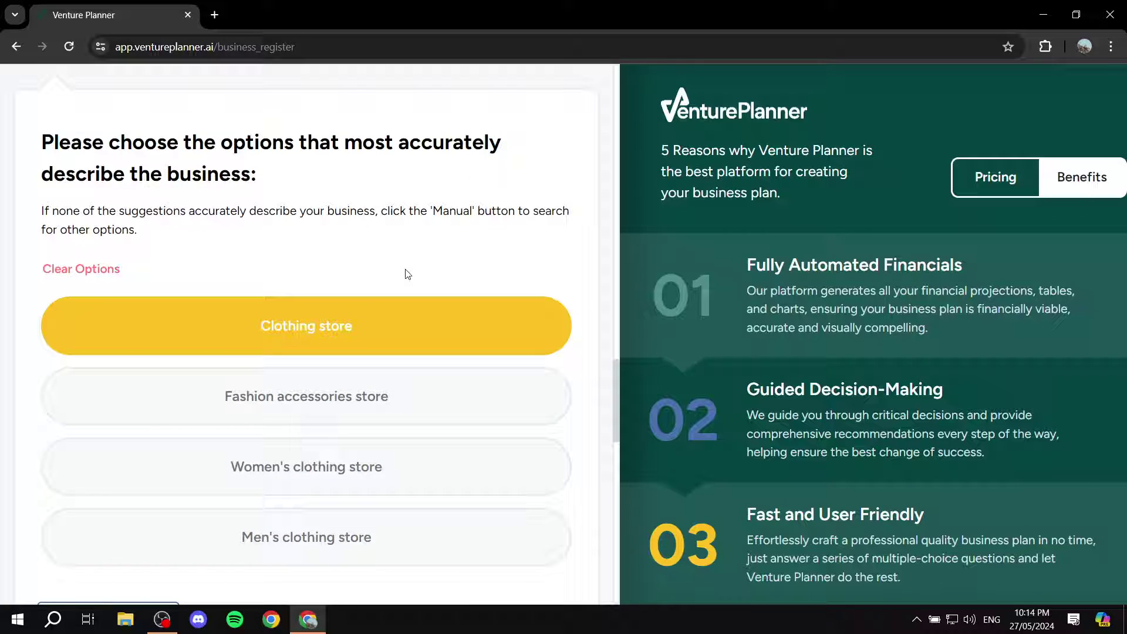
pyautogui.scroll(-8, 382, 375)
pyautogui.scroll(10, 415, 335)
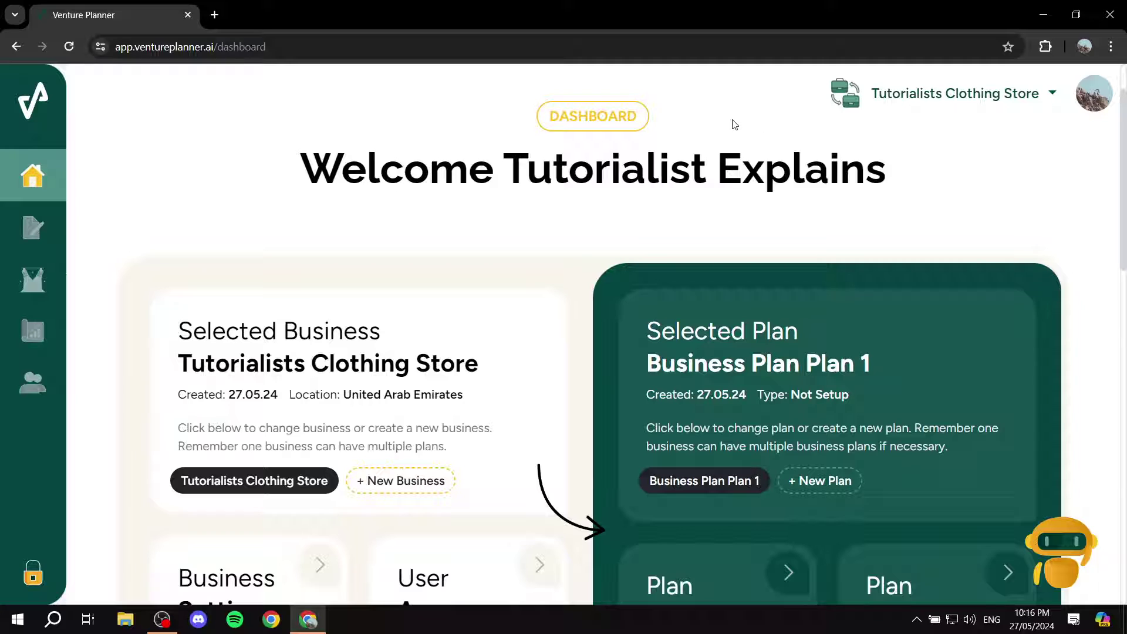
pyautogui.scroll(1, 411, 152)
pyautogui.moveTo(71, 186)
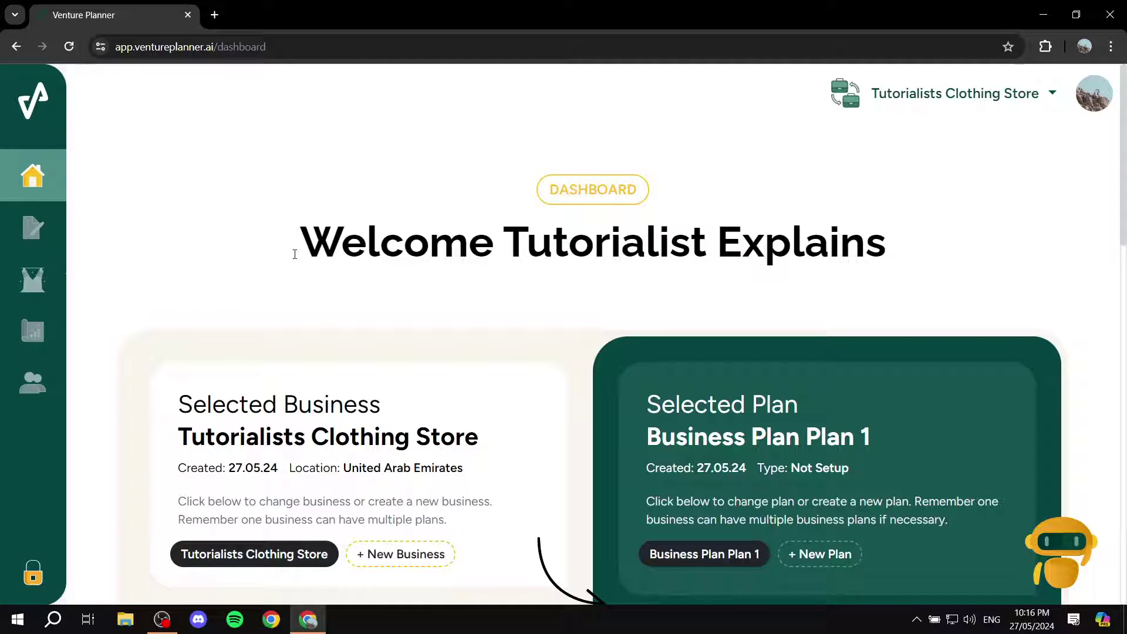
pyautogui.scroll(-3, 699, 332)
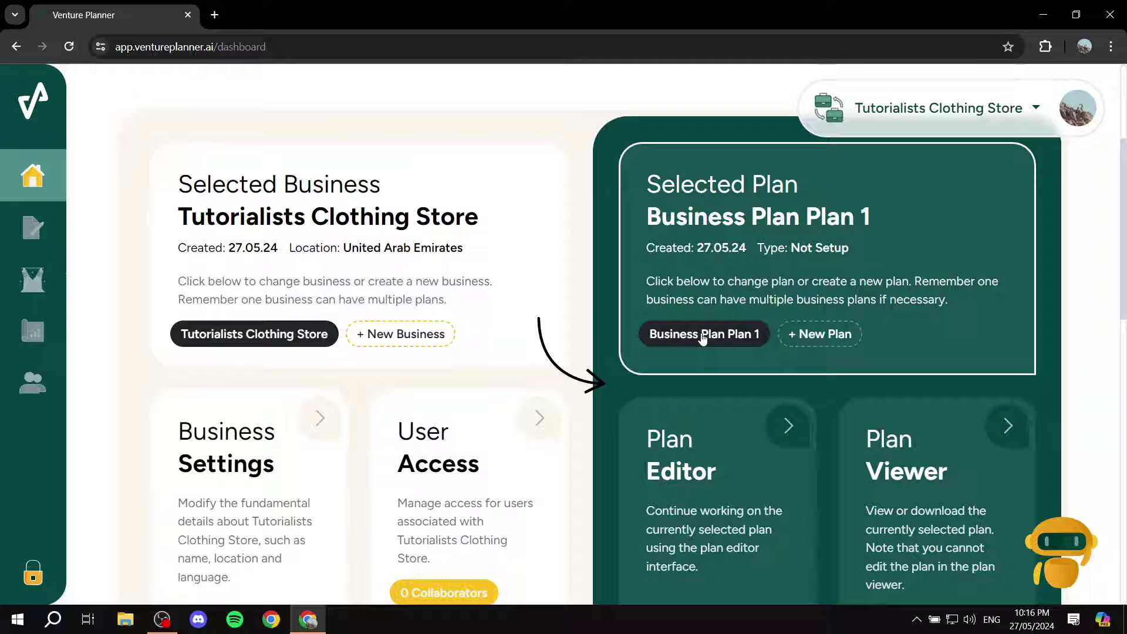
pyautogui.click(825, 334)
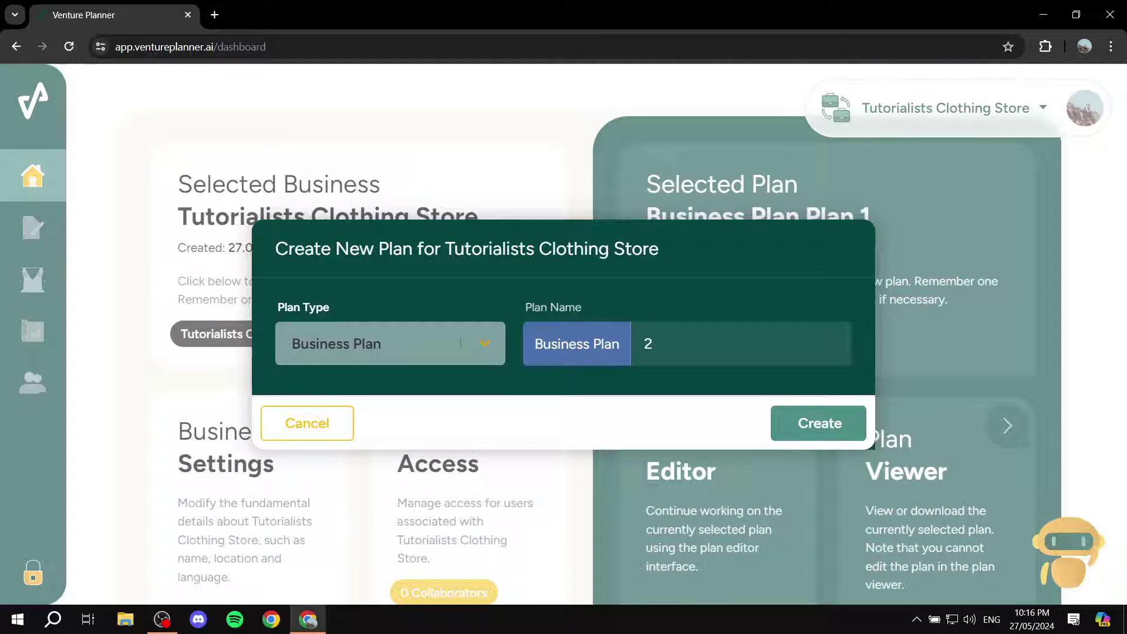
pyautogui.click(840, 428)
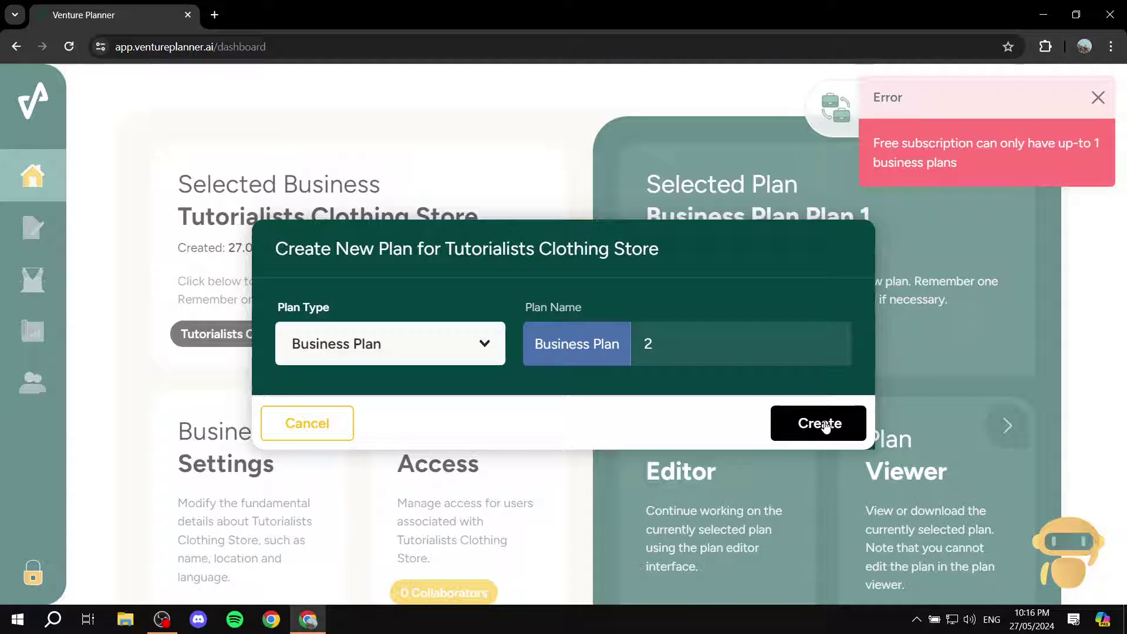
pyautogui.moveTo(873, 140); pyautogui.dragTo(1111, 155)
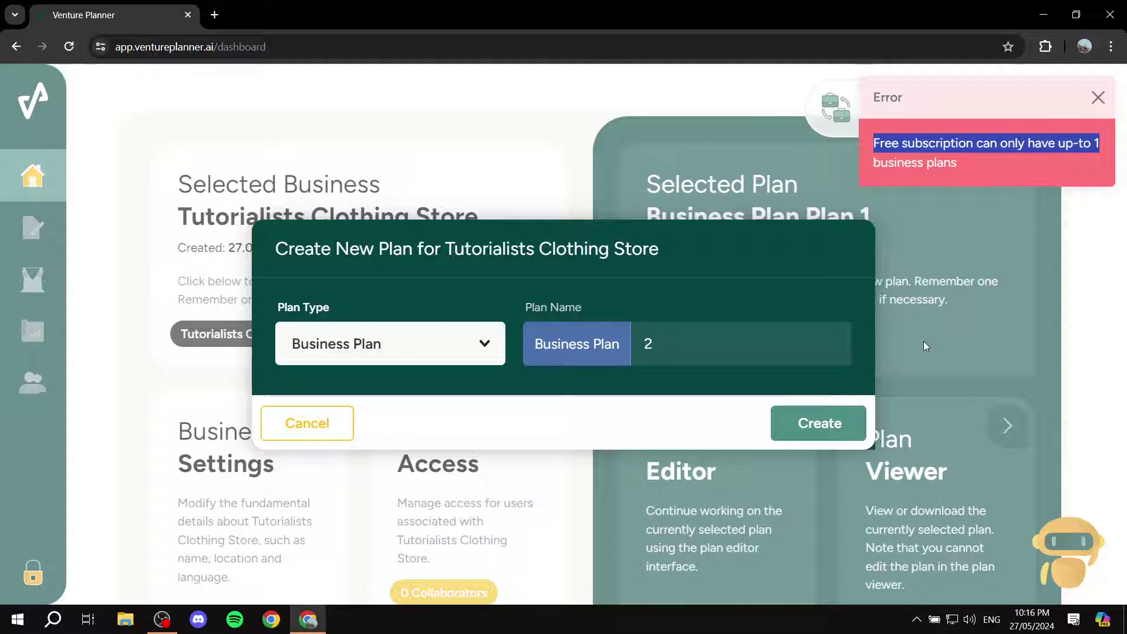
pyautogui.click(315, 420)
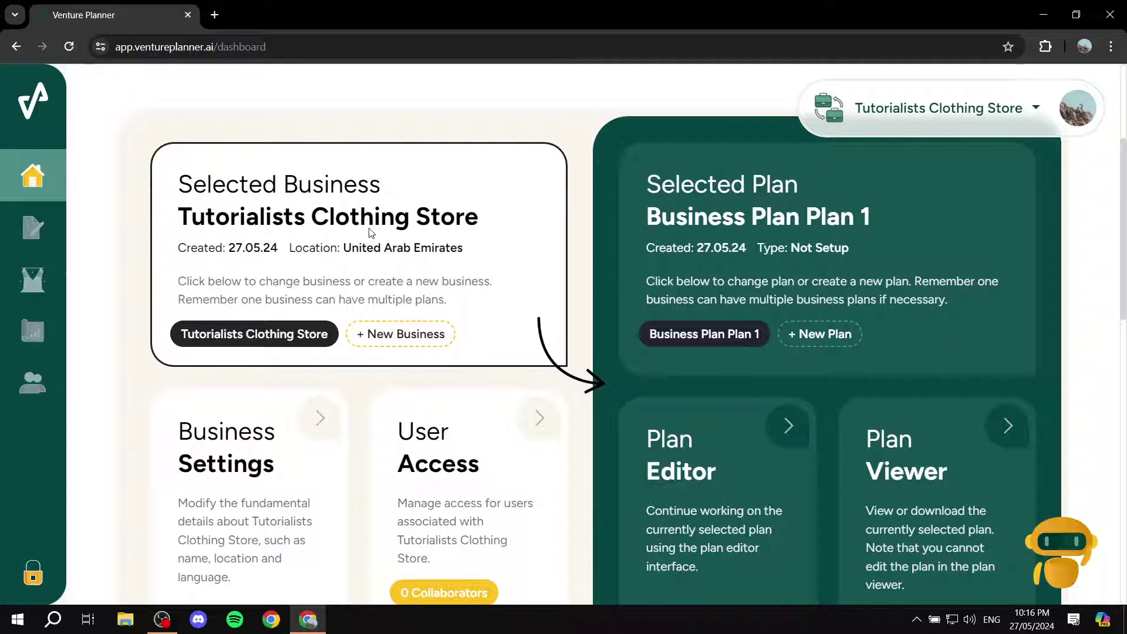
# Open the plan editor from the dashboard's Plan Editor card for the clothing store plan
pyautogui.scroll(-1, 755, 401)
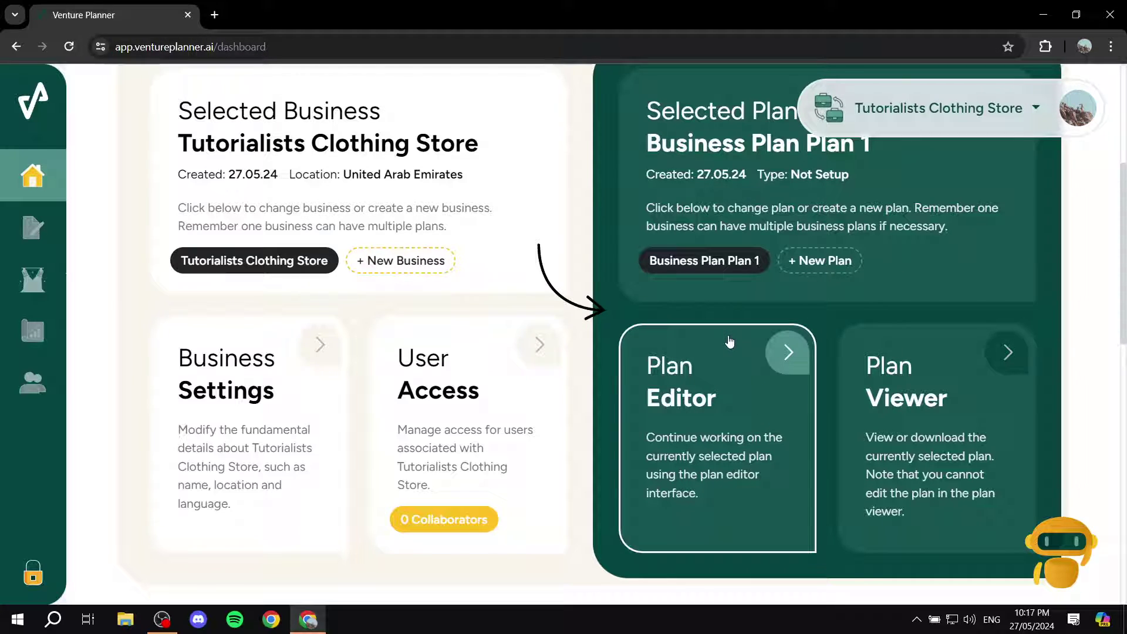
pyautogui.click(725, 355)
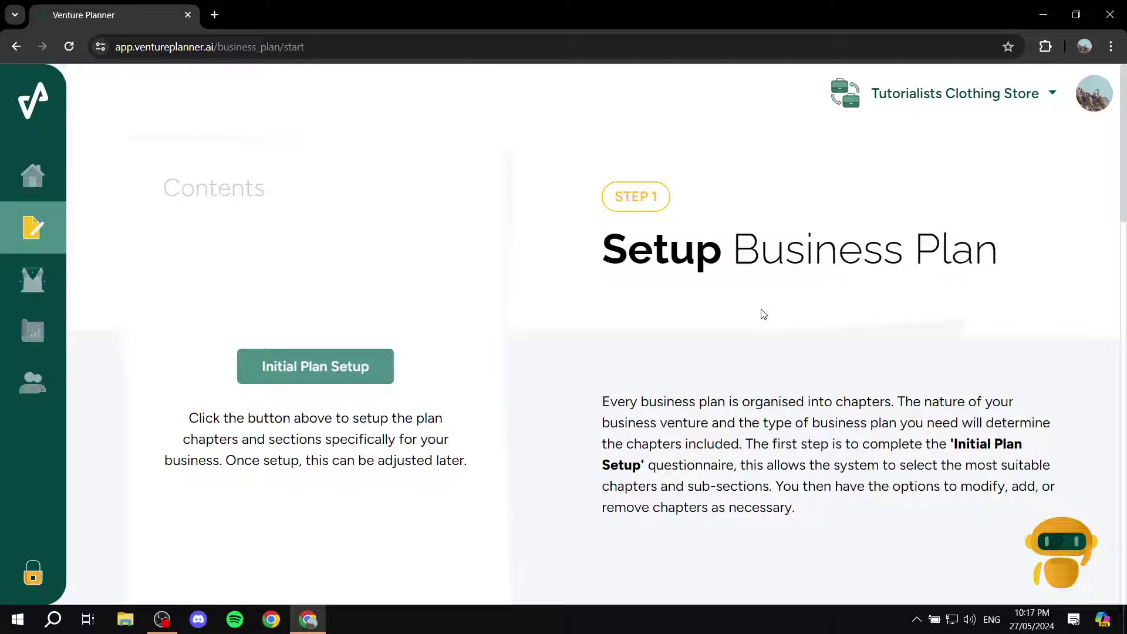
pyautogui.scroll(-5, 757, 325)
pyautogui.scroll(5, 776, 443)
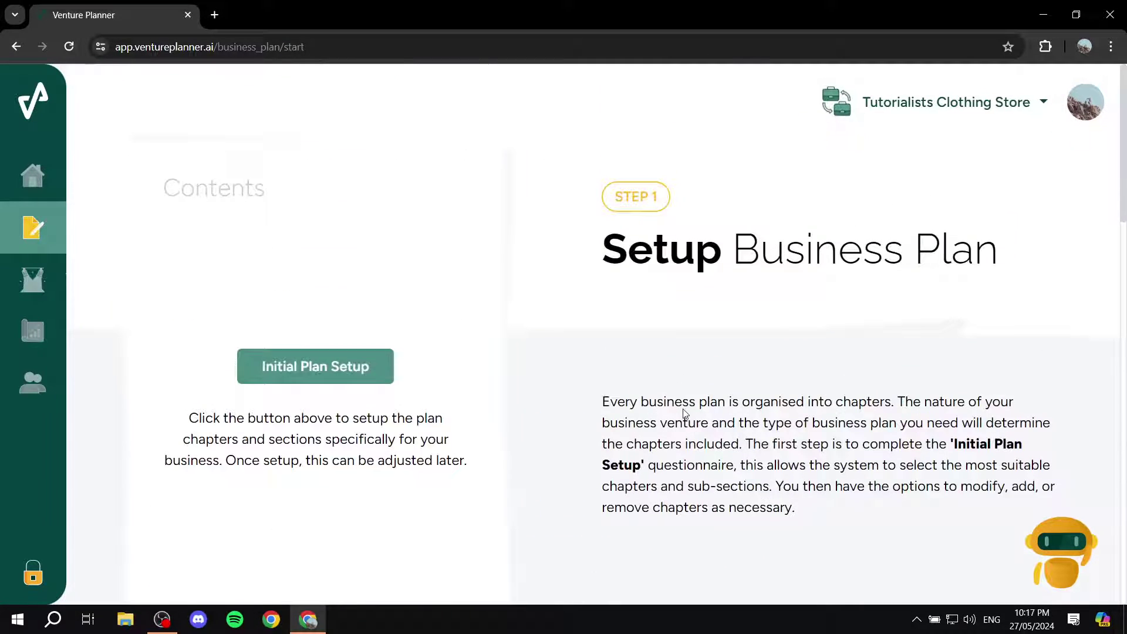
# Begin Initial Plan Setup and answer Yes that steps were taken to establish the business
pyautogui.click(297, 372)
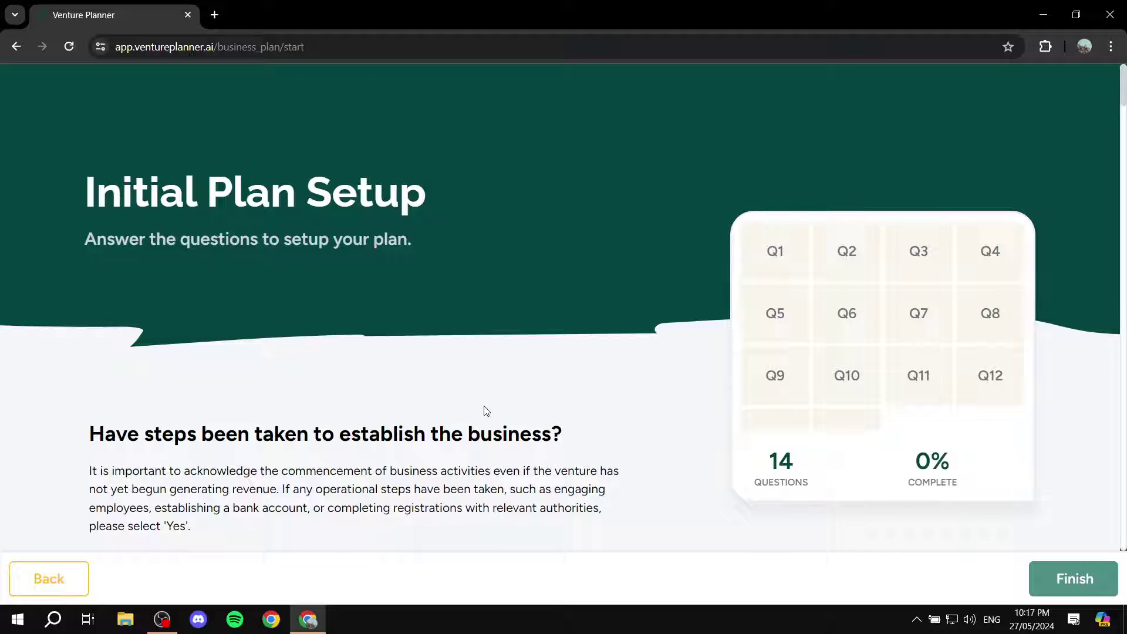
pyautogui.scroll(-5, 487, 411)
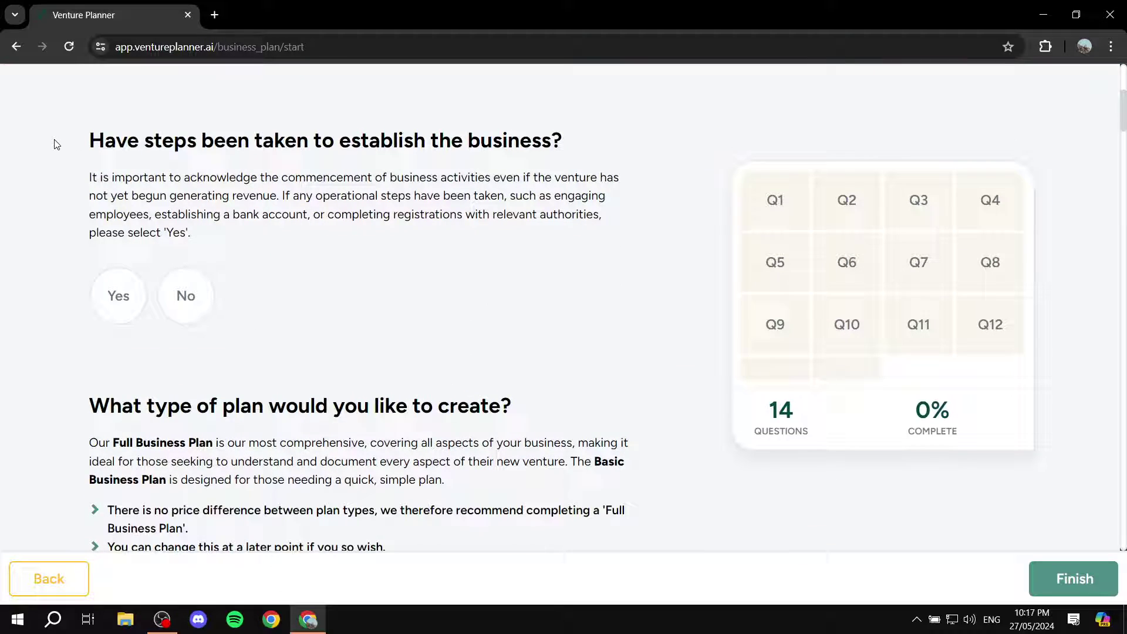
pyautogui.moveTo(69, 143); pyautogui.dragTo(621, 142)
pyautogui.click(637, 146)
pyautogui.click(118, 297)
# Set the establishment date to March 2023 and answer Yes to having generated revenue
pyautogui.scroll(1, 177, 141)
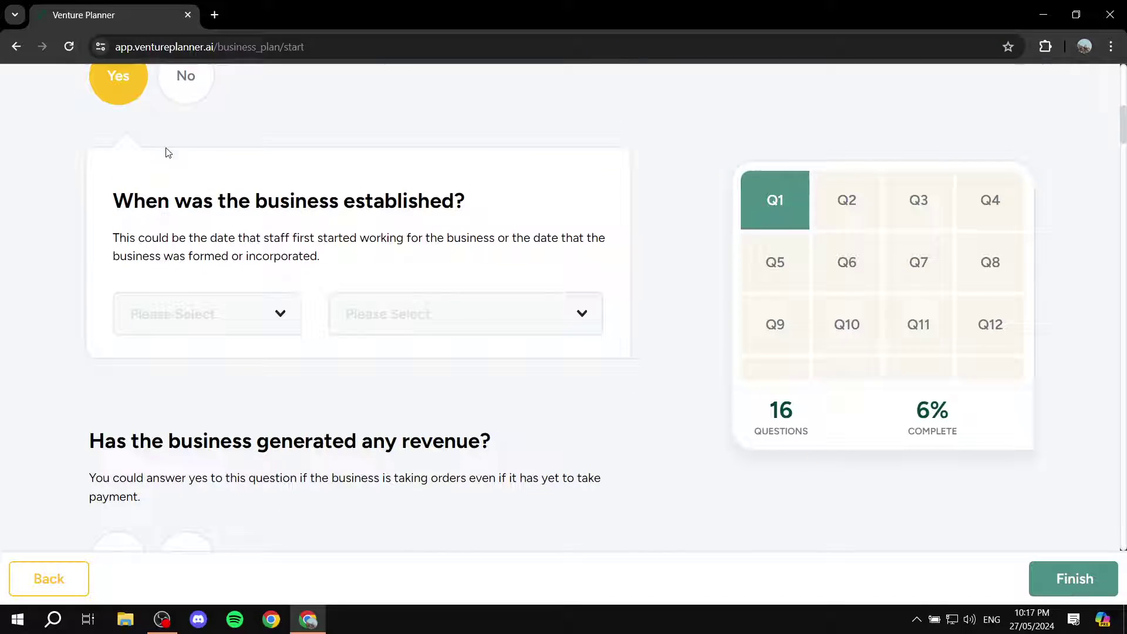
pyautogui.click(252, 311)
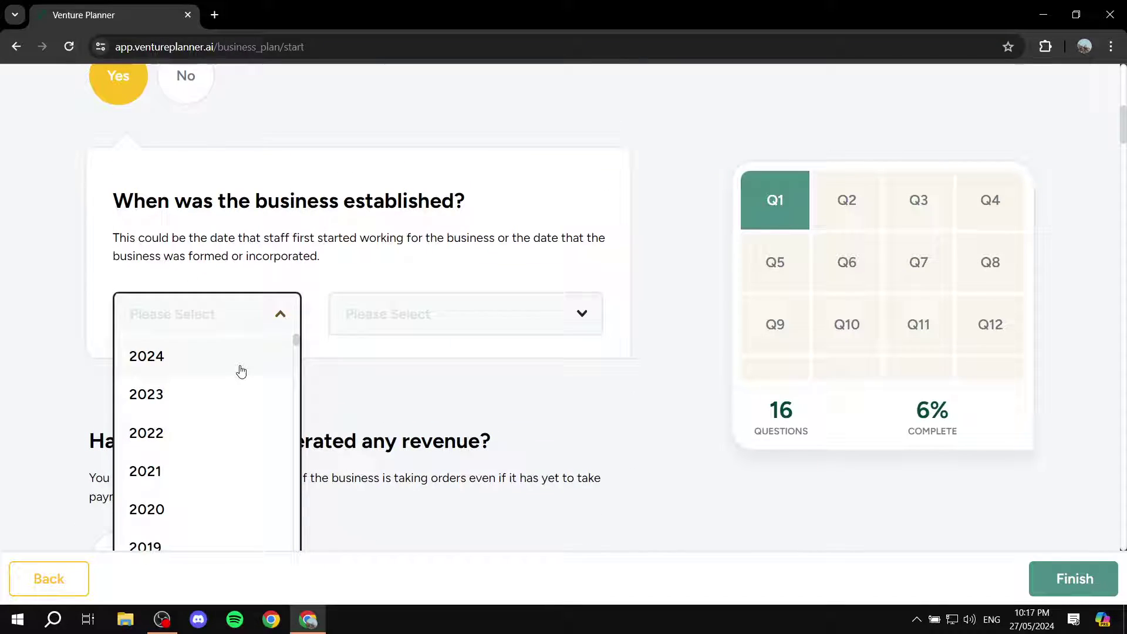
pyautogui.click(220, 349)
pyautogui.click(581, 313)
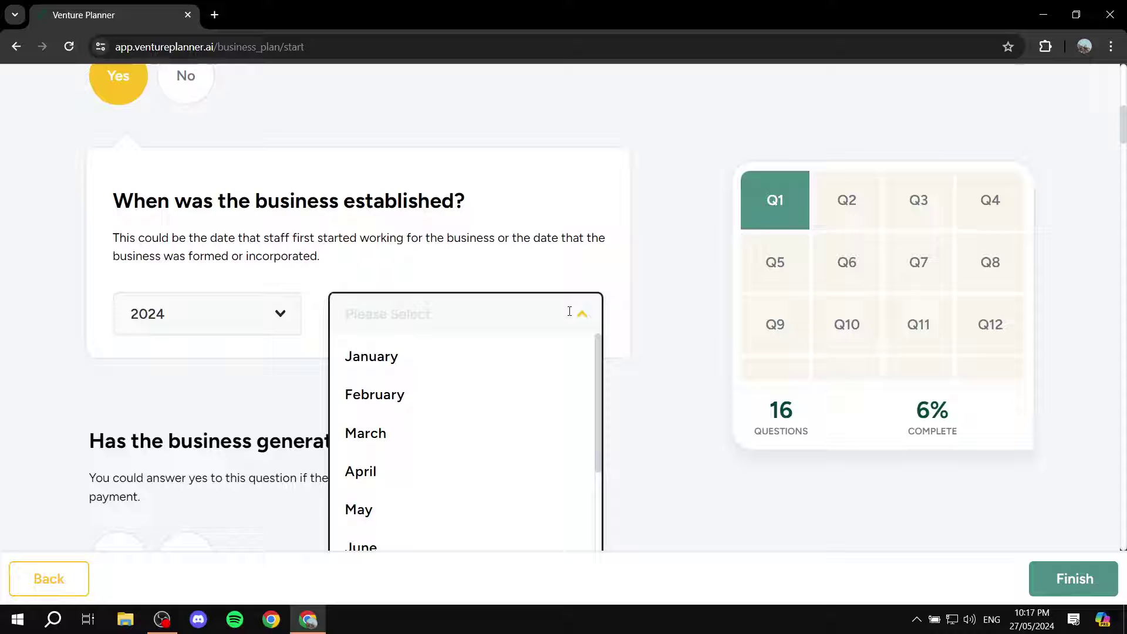
pyautogui.scroll(-1, 440, 411)
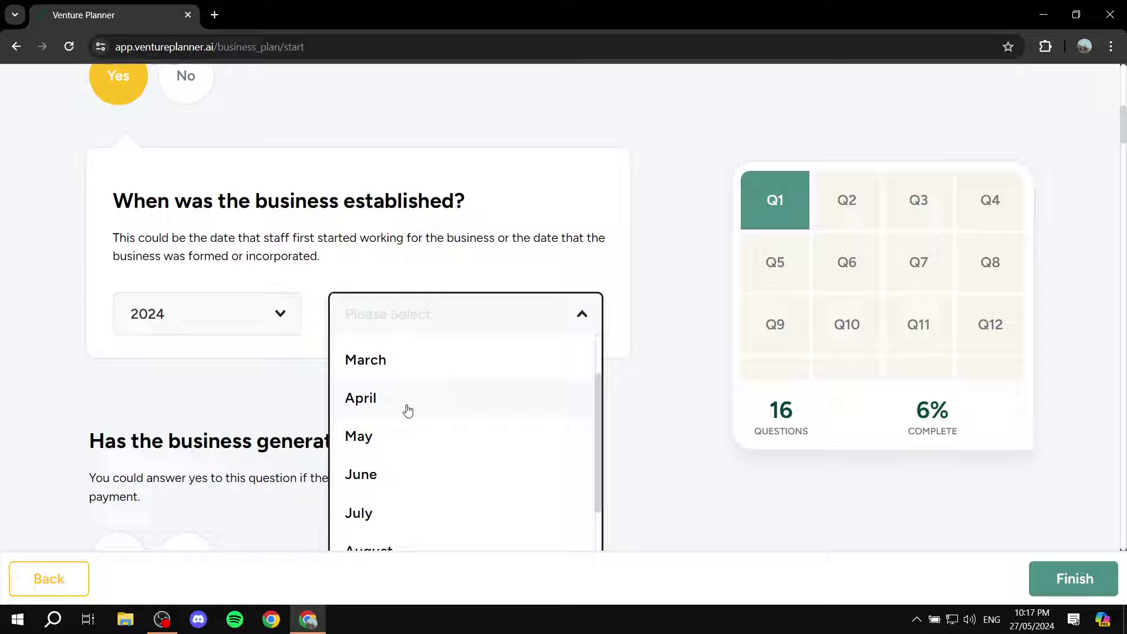
pyautogui.click(382, 364)
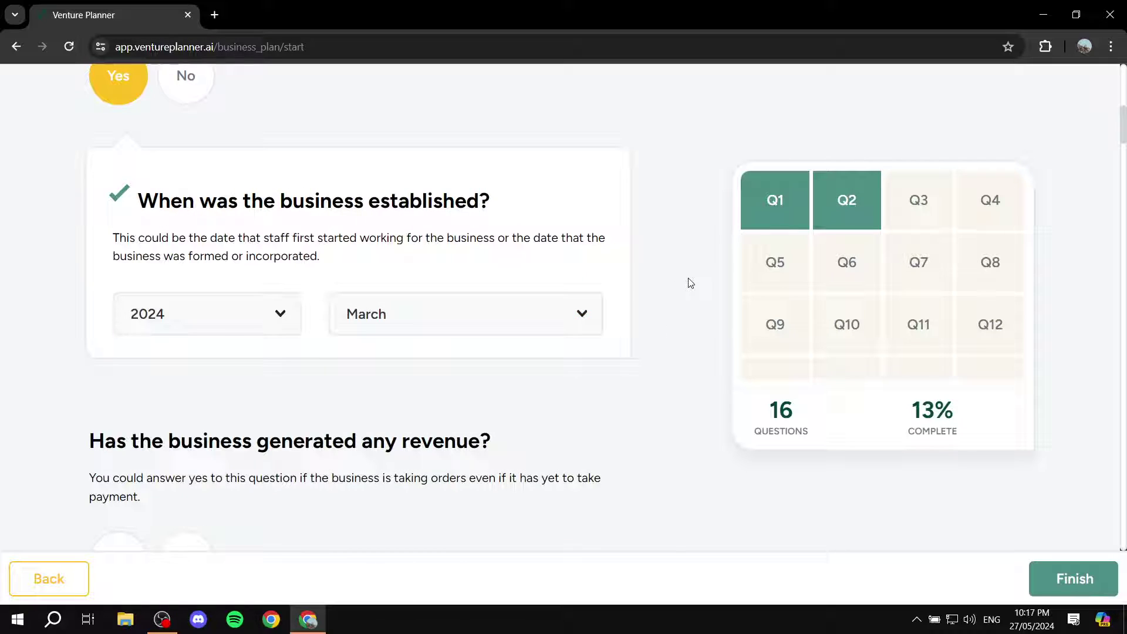
pyautogui.scroll(-2, 276, 227)
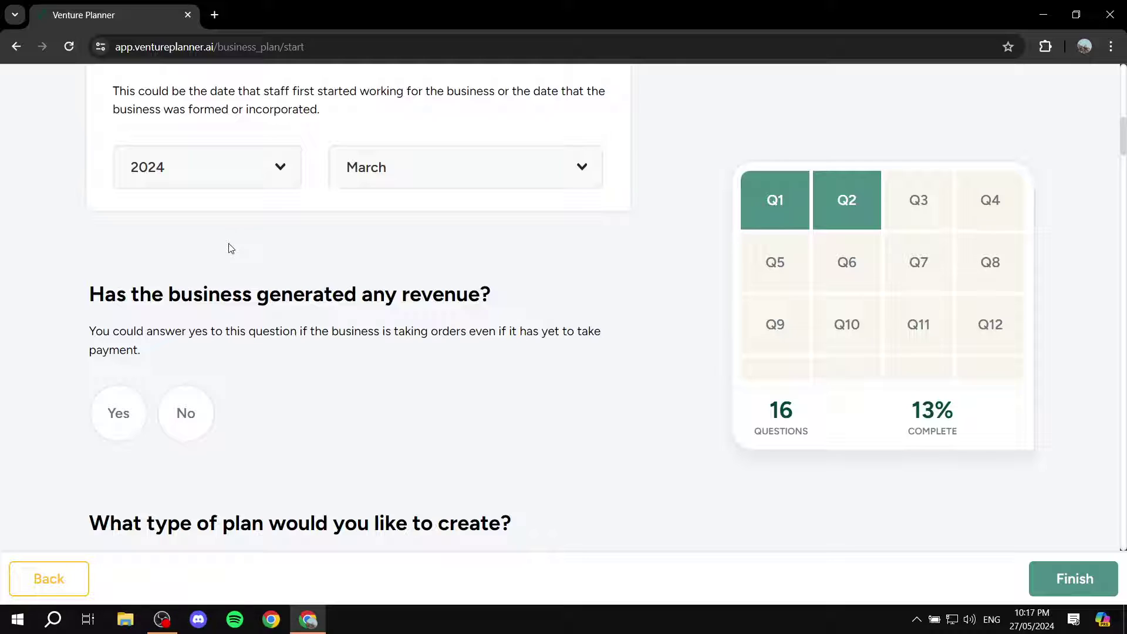
pyautogui.click(117, 412)
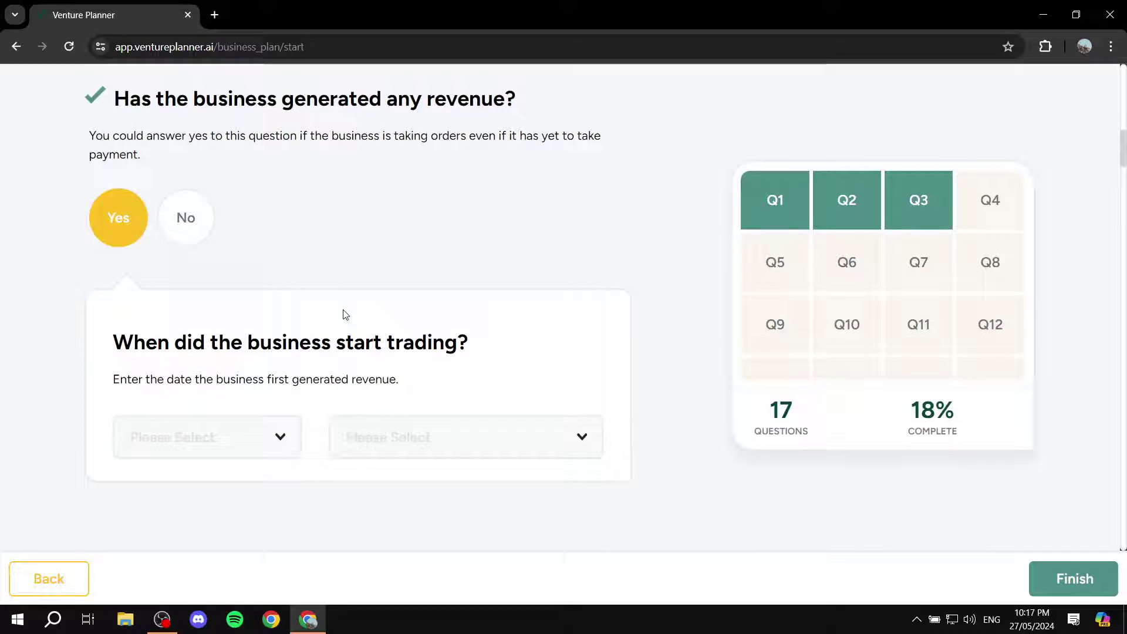
pyautogui.click(456, 309)
pyautogui.click(258, 313)
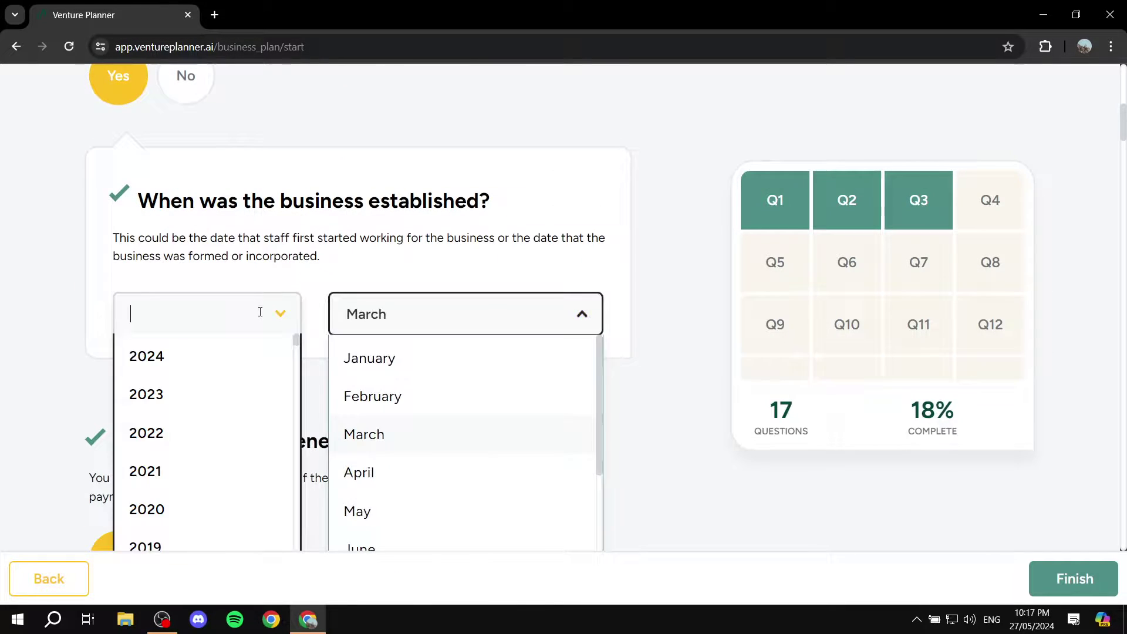
pyautogui.click(154, 394)
# Set the trading start to 2024, Q1 (Jan - March)
pyautogui.scroll(-6, 426, 353)
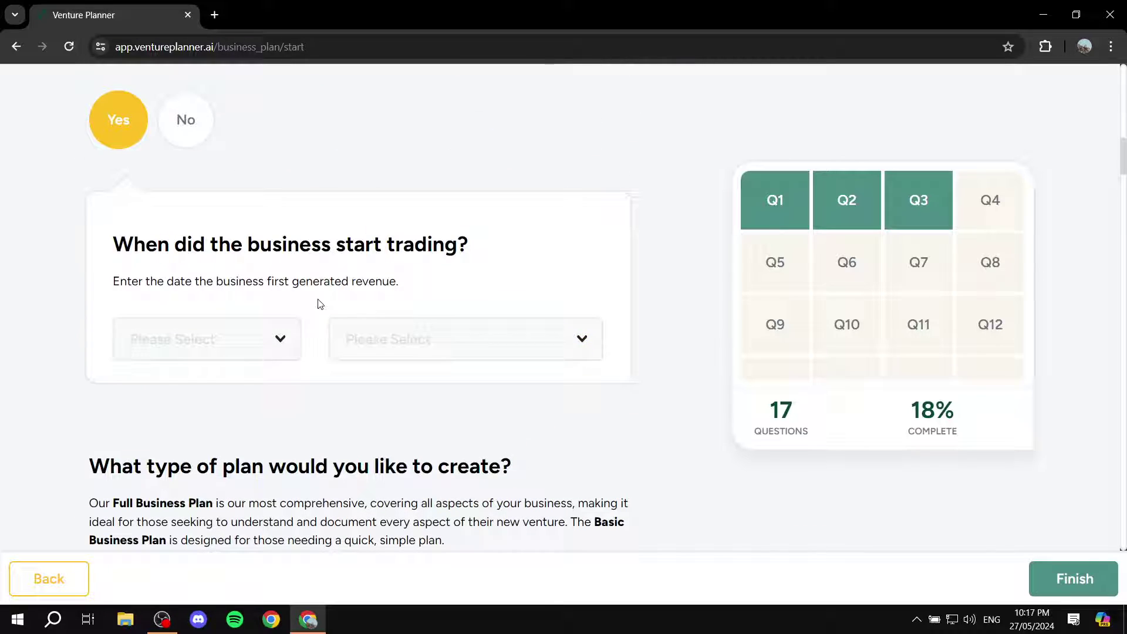
pyautogui.click(264, 342)
pyautogui.click(188, 381)
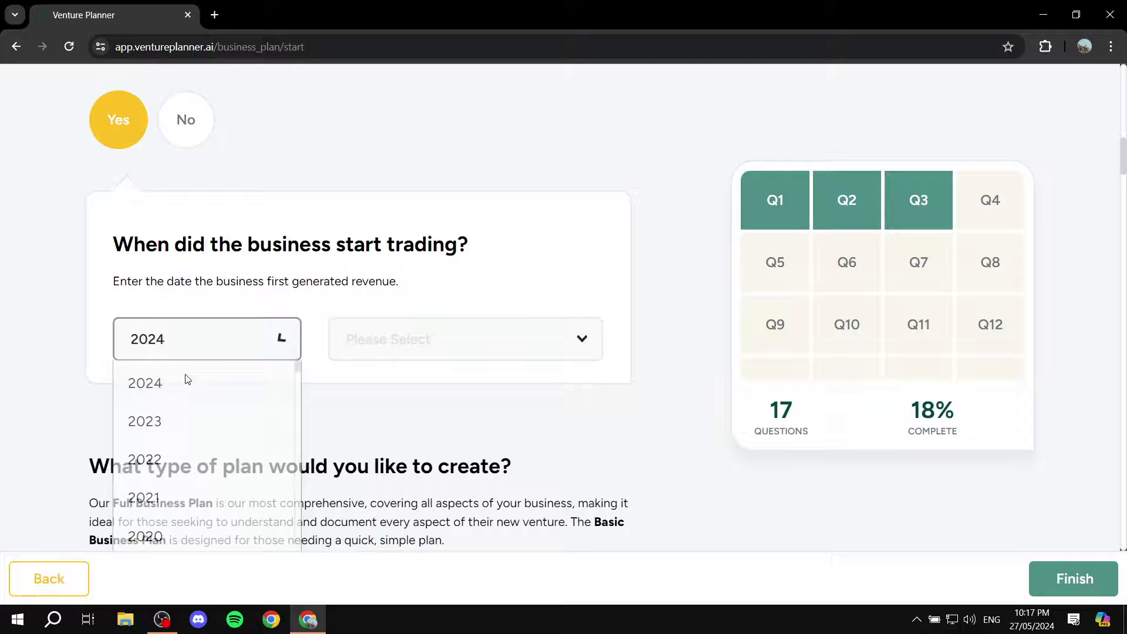
pyautogui.click(541, 336)
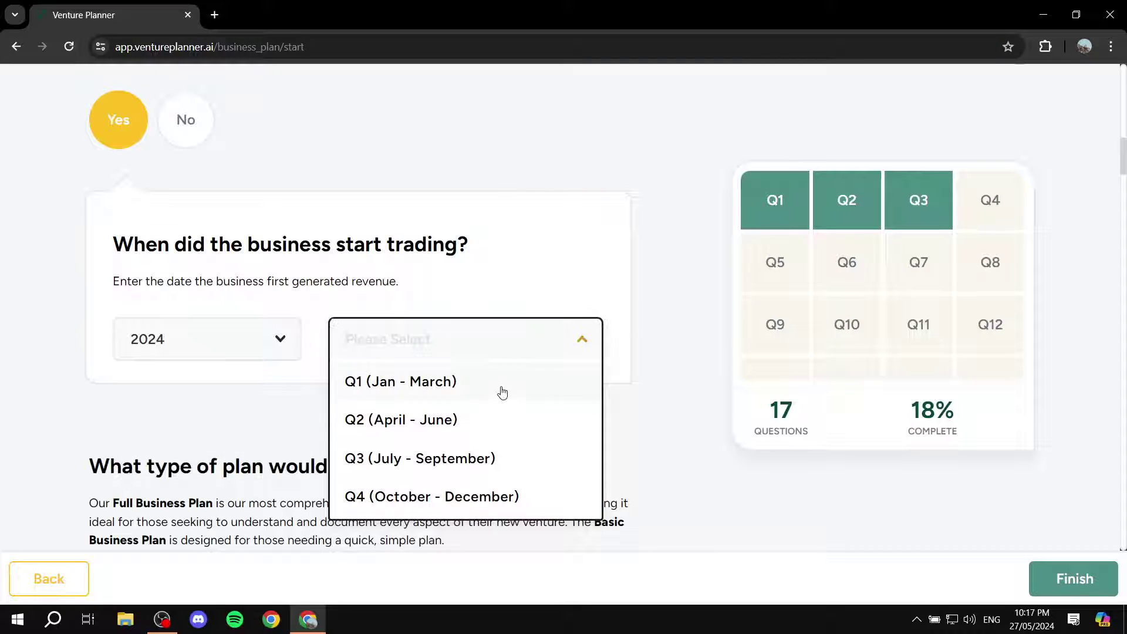
pyautogui.click(464, 390)
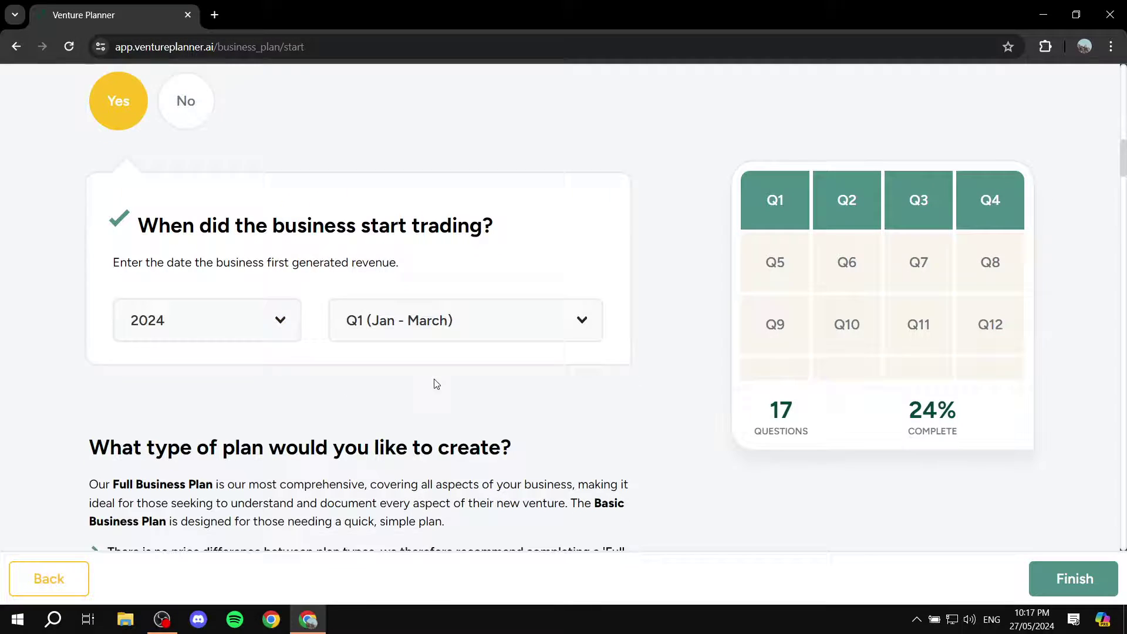
pyautogui.scroll(-1, 309, 294)
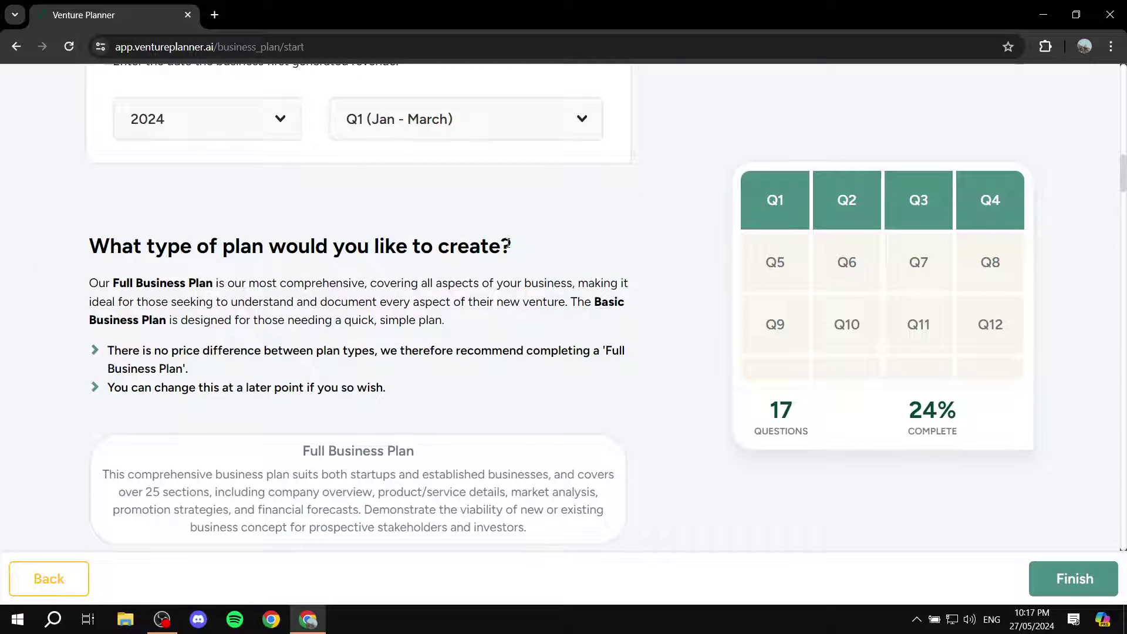
# Pick the Basic Business Plan card under 'What type of plan would you like to create?'
pyautogui.scroll(-3, 255, 322)
pyautogui.scroll(2, 359, 251)
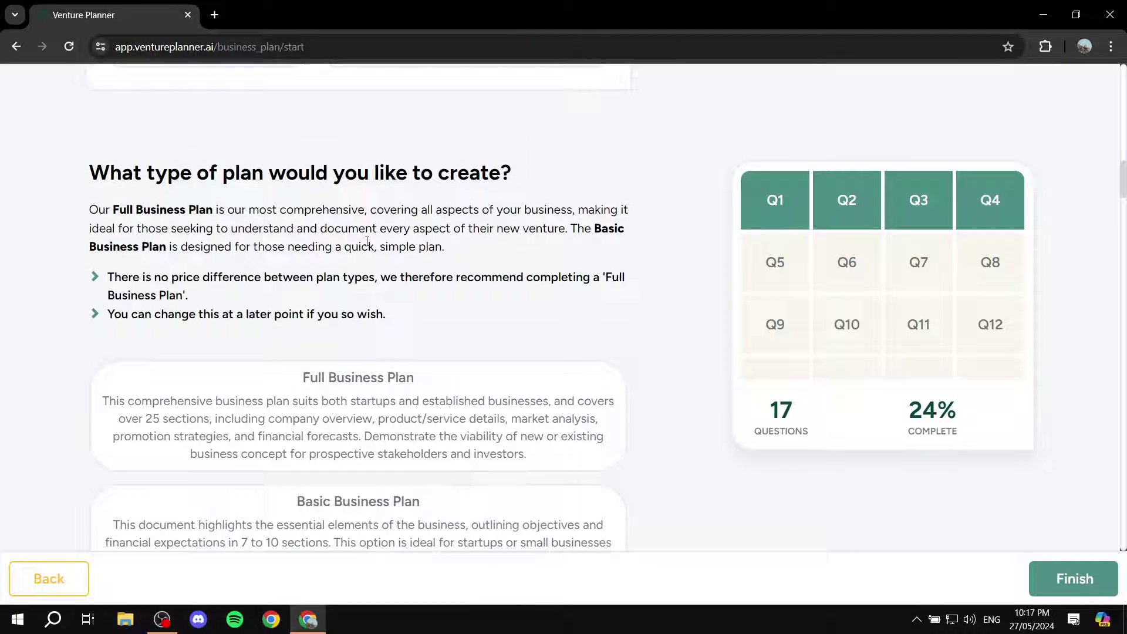
pyautogui.scroll(-1, 367, 241)
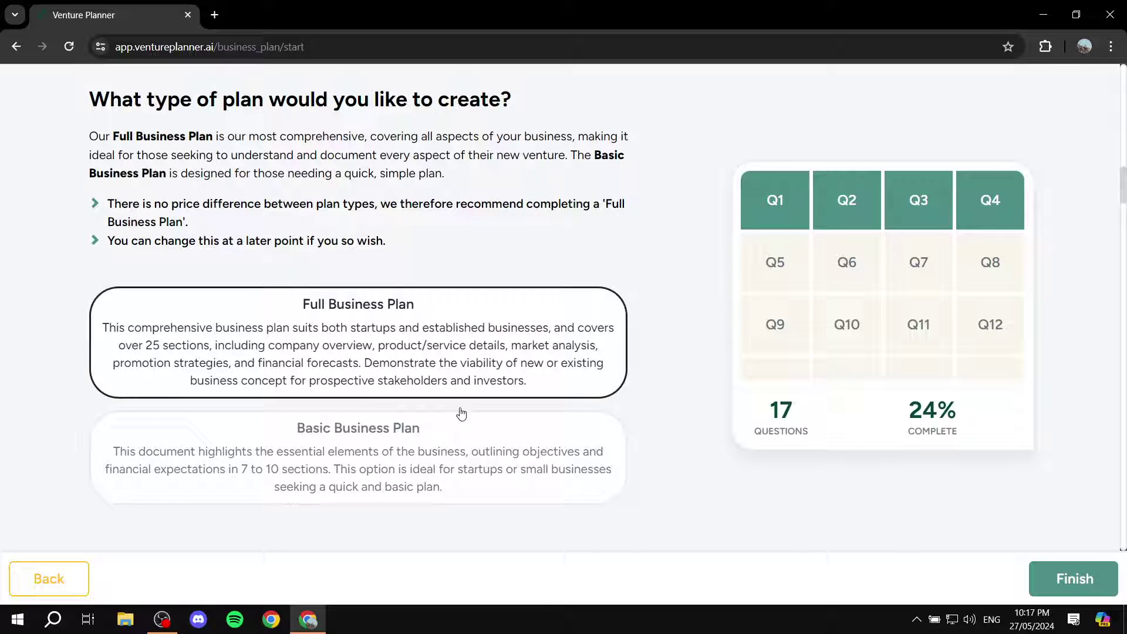
pyautogui.scroll(-1, 438, 426)
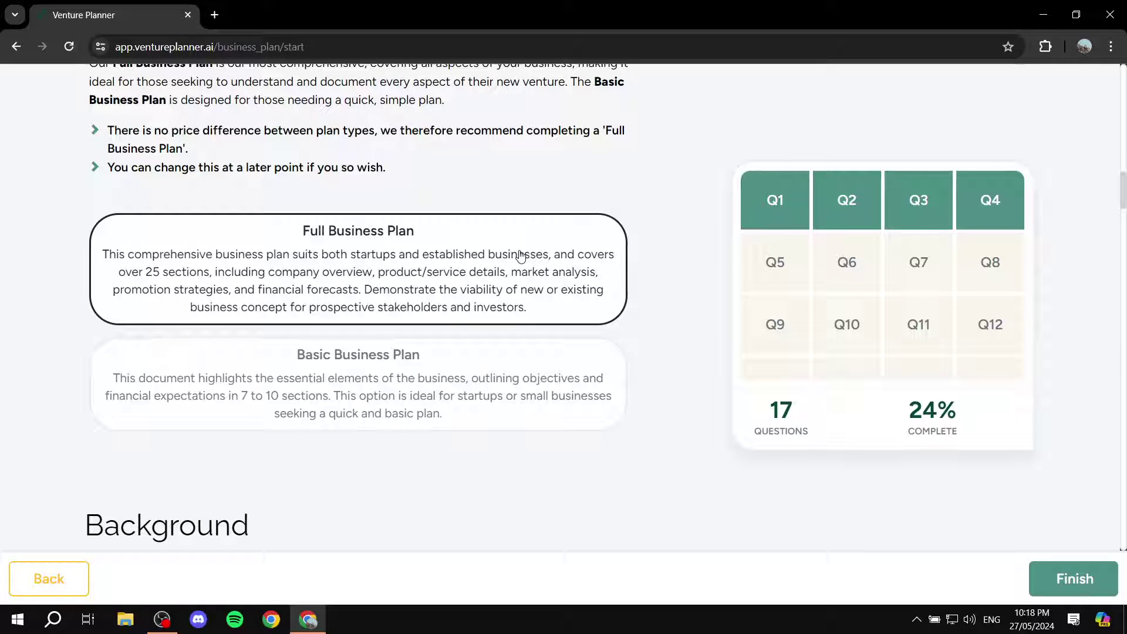
pyautogui.click(348, 363)
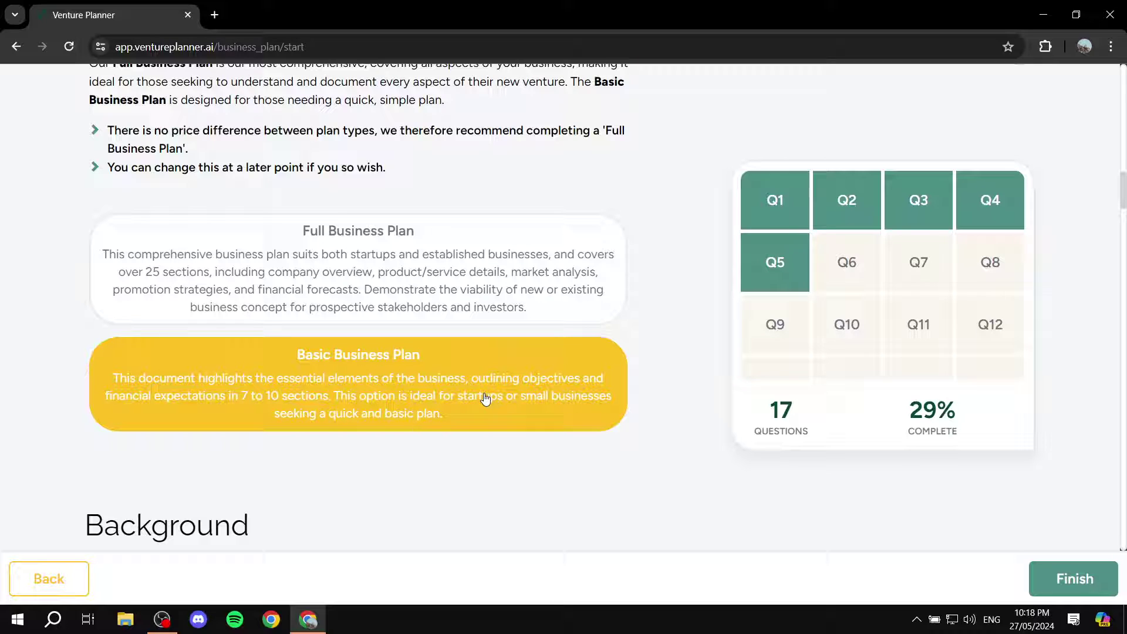
pyautogui.scroll(-6, 485, 399)
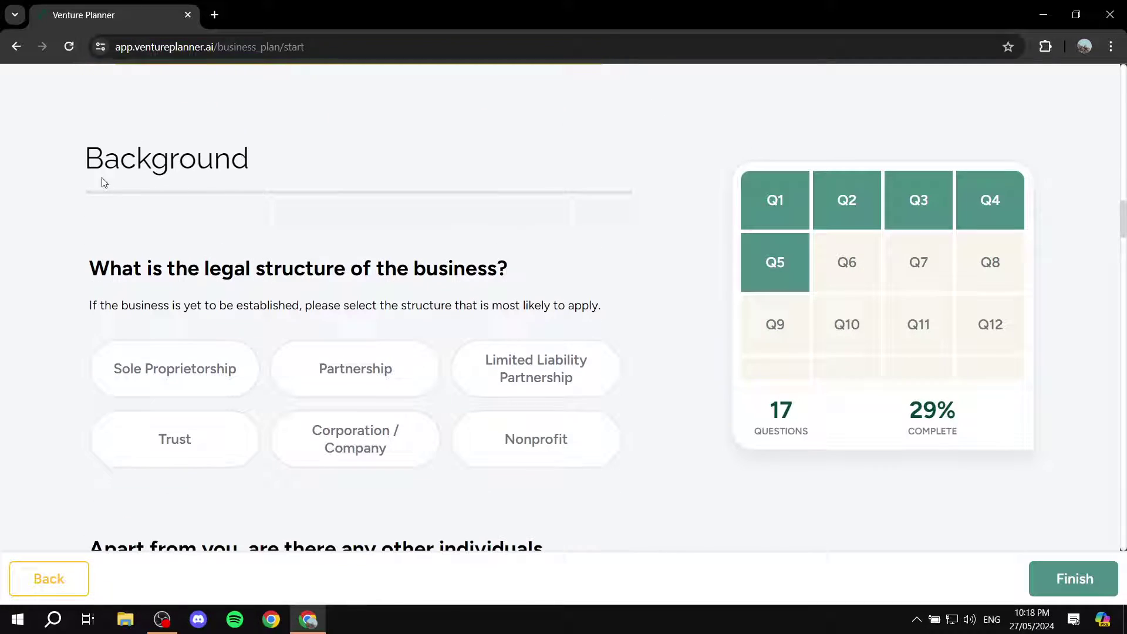
# Set the business's legal structure to Sole Proprietorship
pyautogui.scroll(-1, 387, 213)
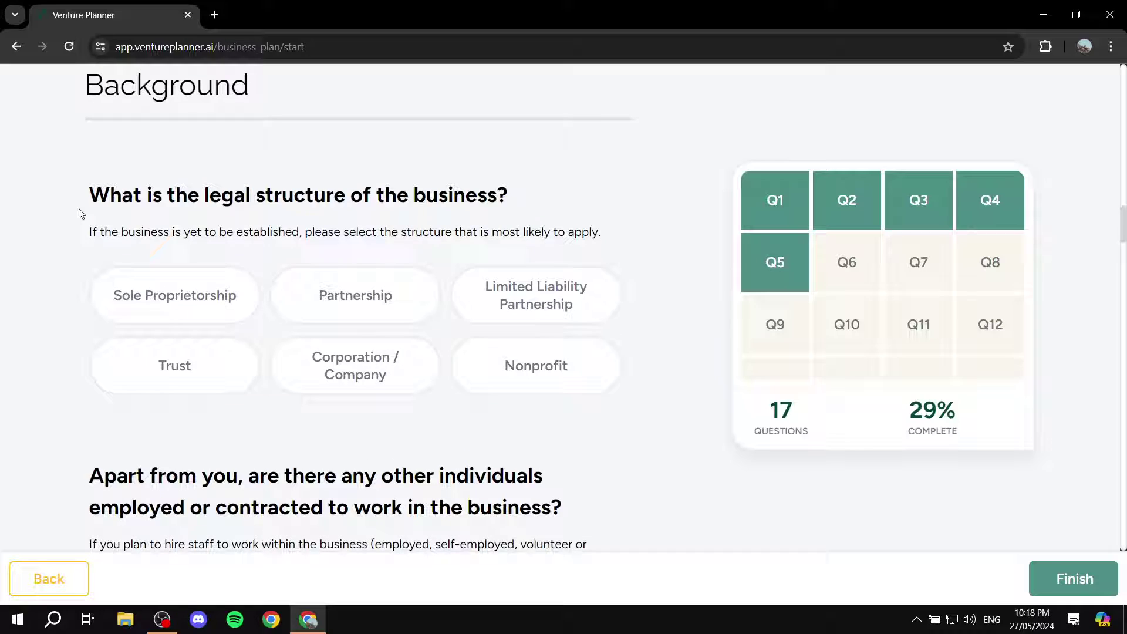
pyautogui.moveTo(81, 213); pyautogui.dragTo(577, 205)
pyautogui.click(580, 204)
pyautogui.click(189, 294)
pyautogui.scroll(-4, 184, 308)
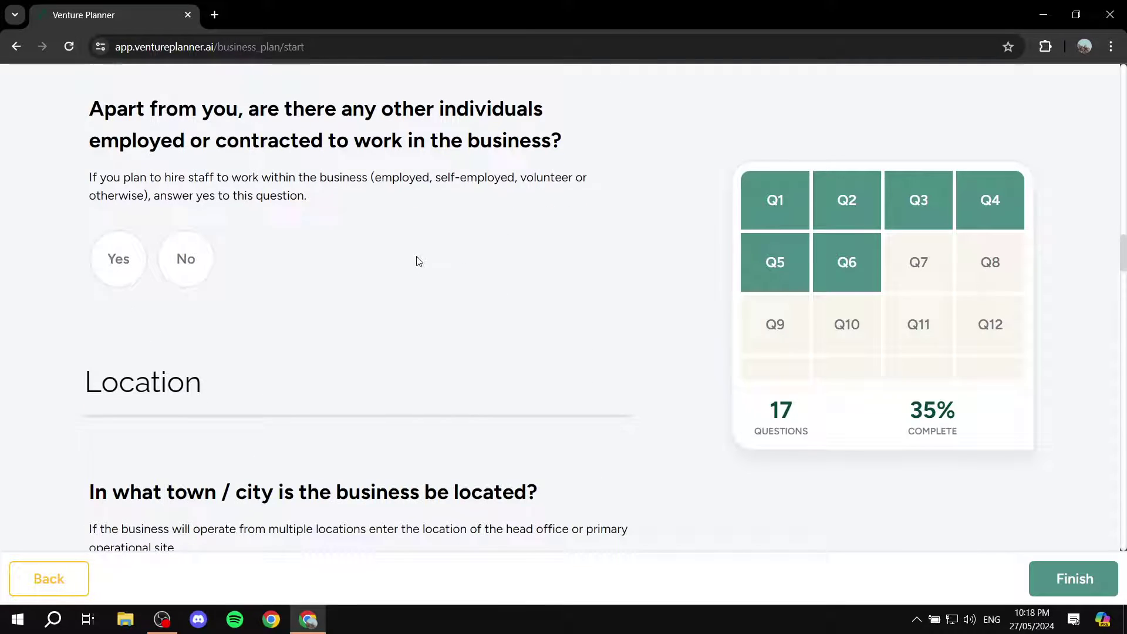
pyautogui.scroll(1, 146, 223)
pyautogui.scroll(-1, 146, 223)
pyautogui.scroll(4, 145, 166)
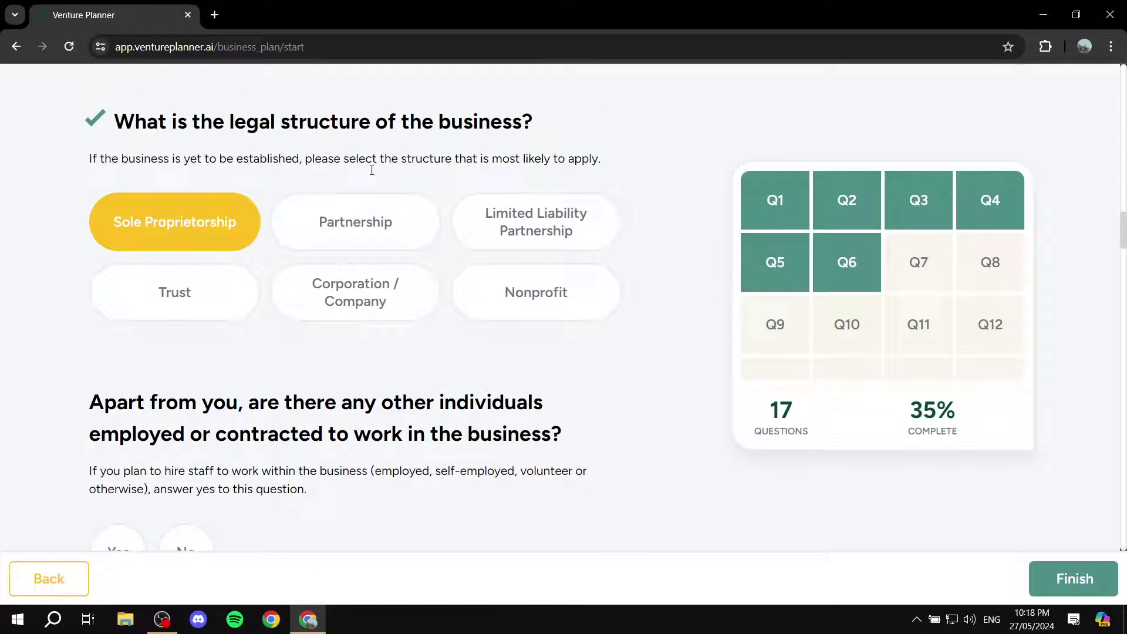
pyautogui.scroll(-3, 373, 168)
pyautogui.scroll(2, 408, 252)
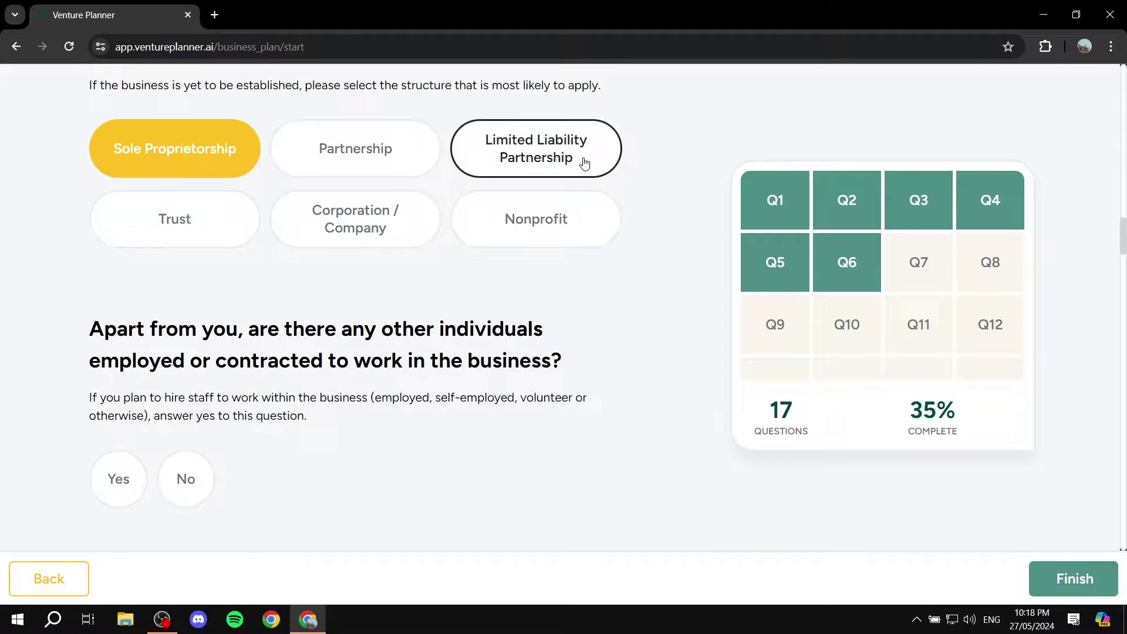
pyautogui.scroll(1, 472, 185)
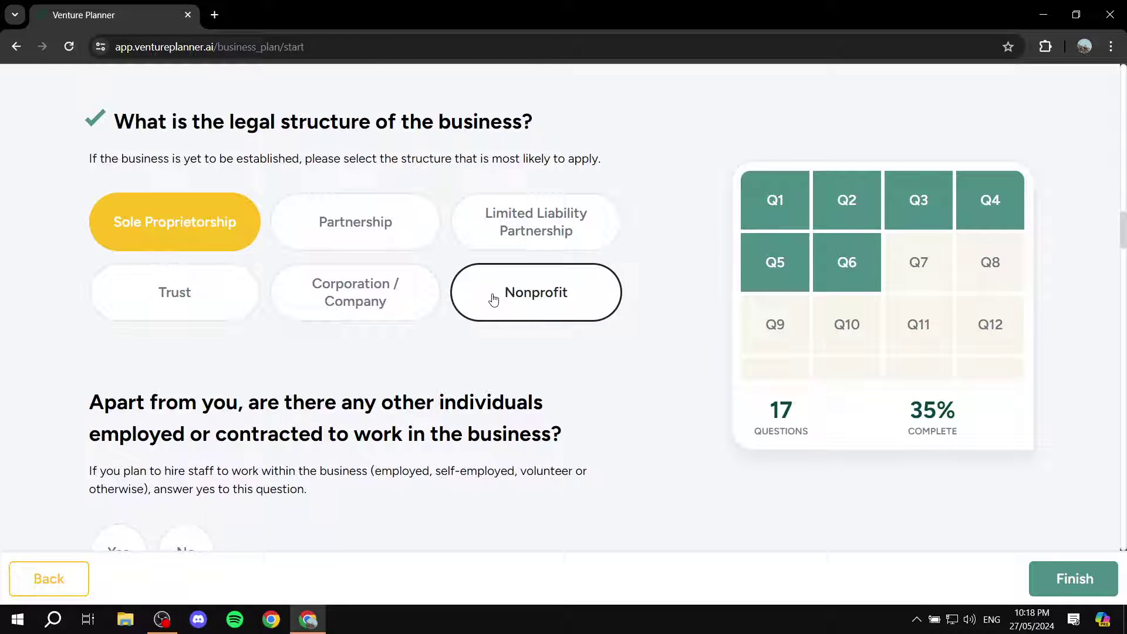
pyautogui.scroll(-1, 493, 296)
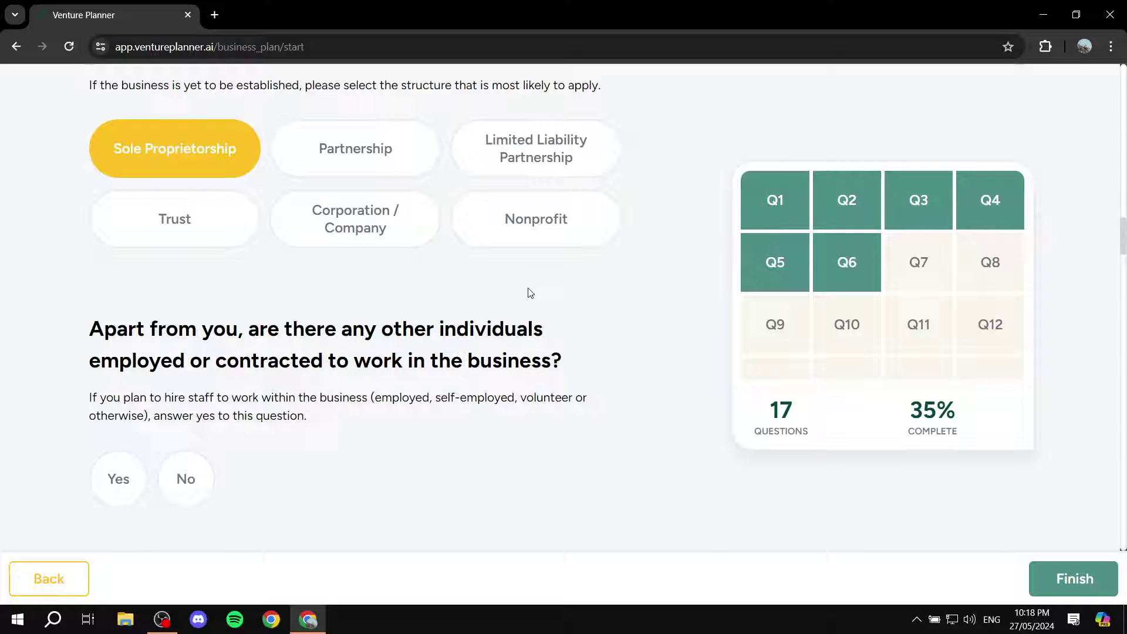
pyautogui.scroll(-2, 505, 290)
# Answer No to other people working there and Yes to hiring staff soon
pyautogui.moveTo(88, 182); pyautogui.dragTo(555, 185)
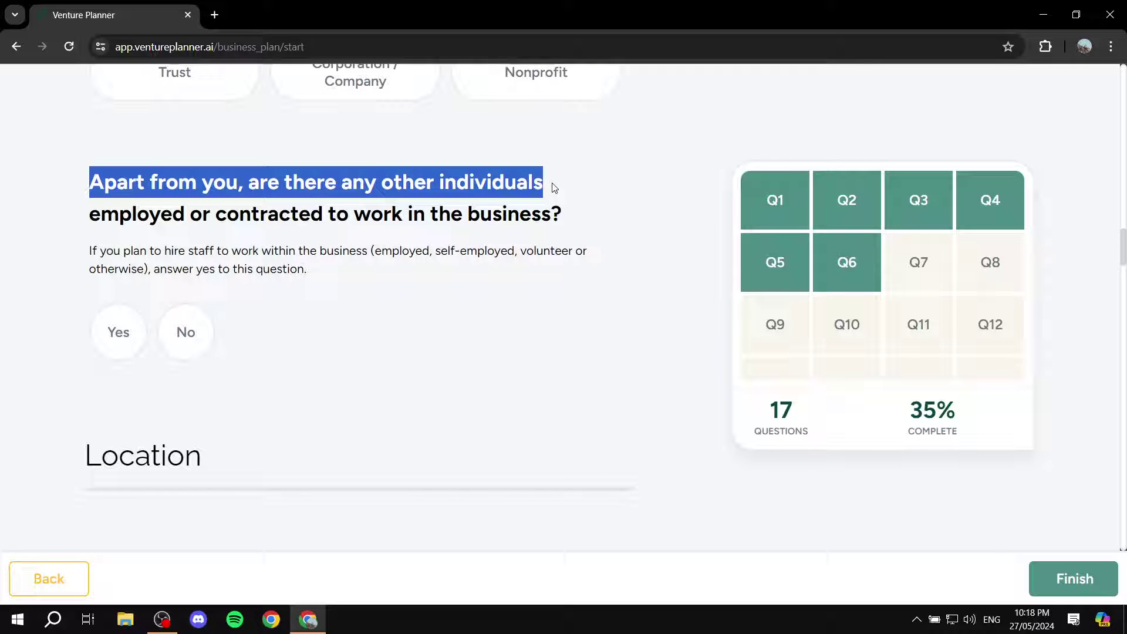
pyautogui.click(375, 289)
pyautogui.click(182, 334)
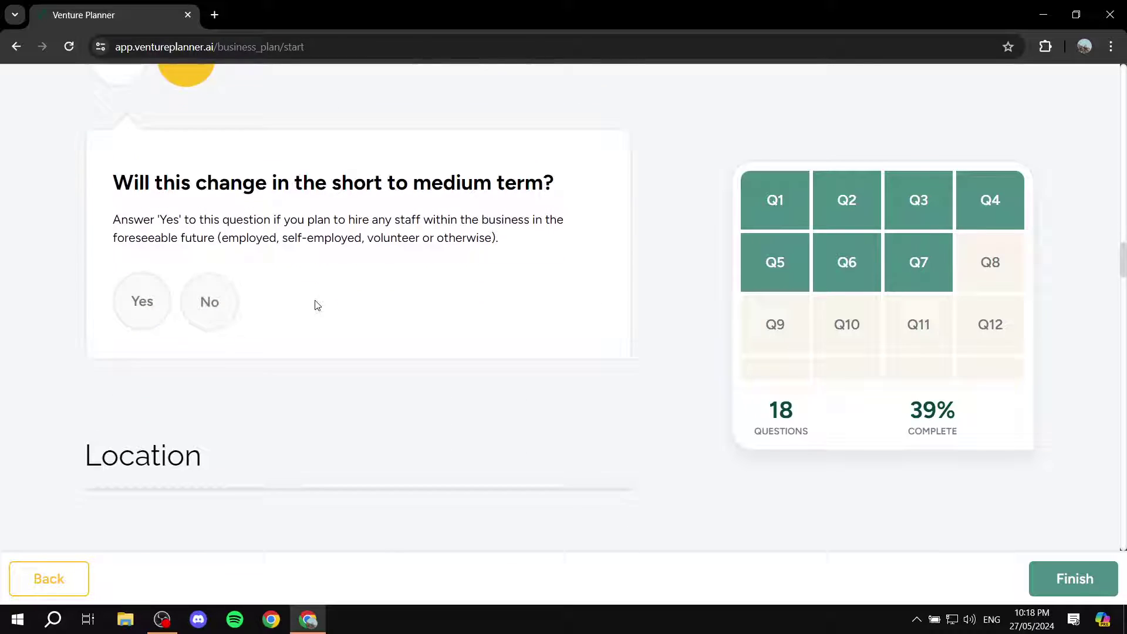
pyautogui.moveTo(97, 177); pyautogui.dragTo(604, 186)
pyautogui.click(575, 293)
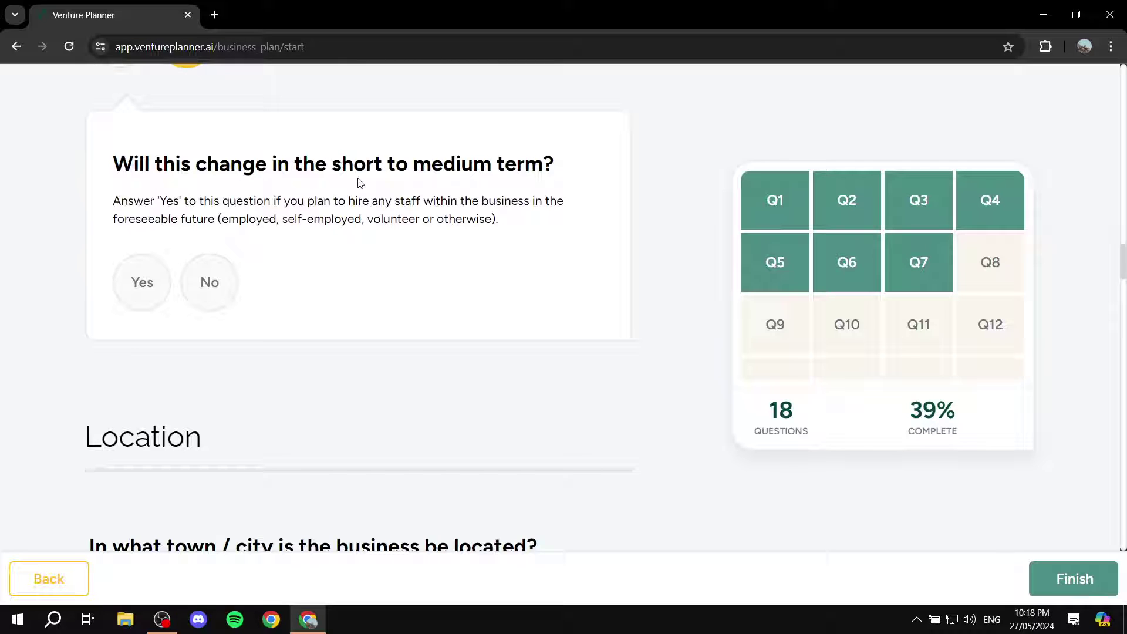
pyautogui.click(155, 293)
# Enter Abu Dhabi as the business's town or city
pyautogui.scroll(-5, 341, 253)
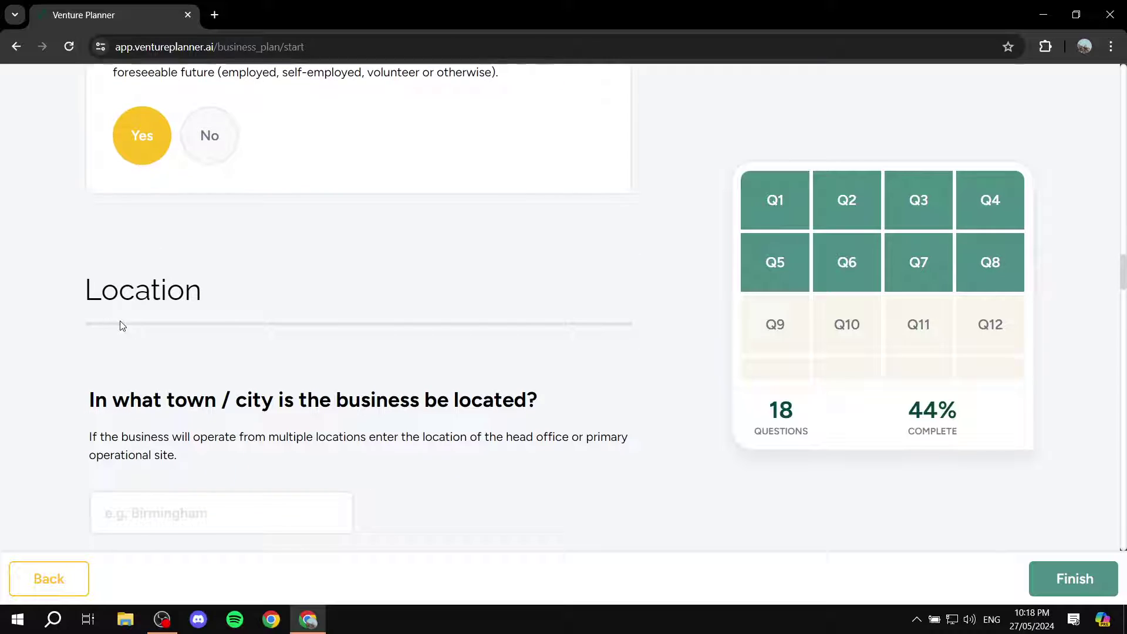
pyautogui.click(235, 295)
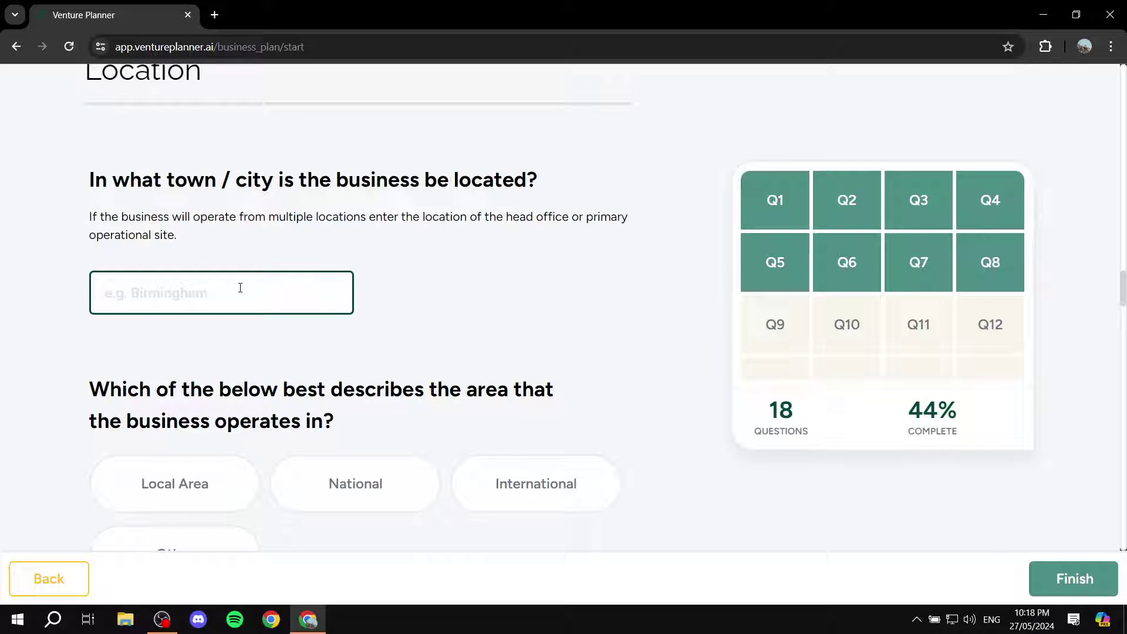
pyautogui.write('Abu Dhabi')
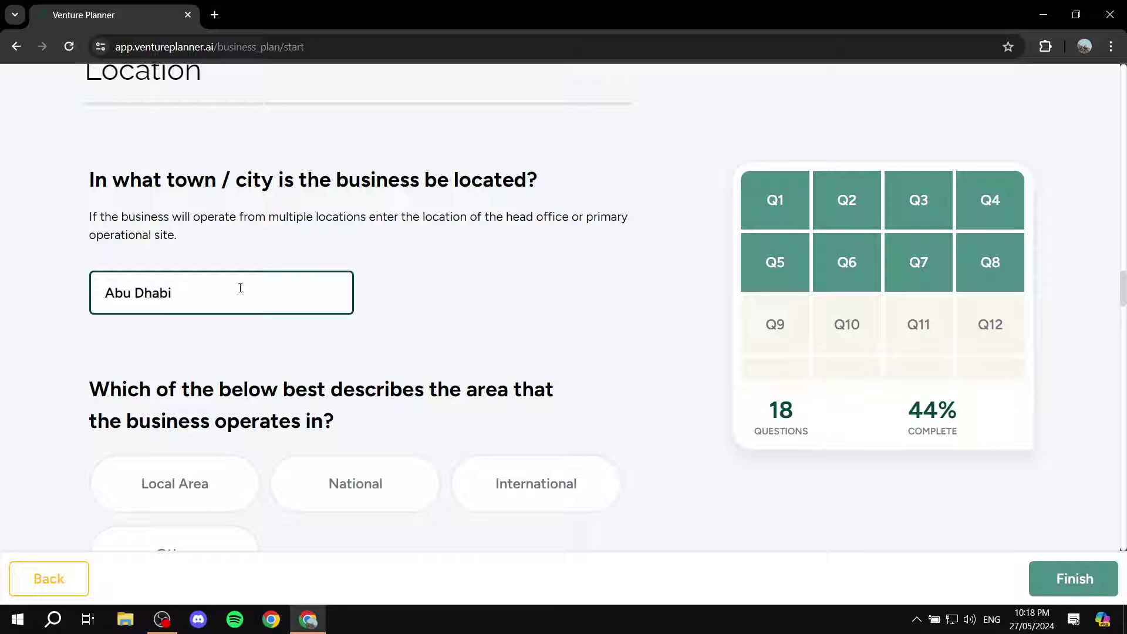
pyautogui.click(43, 294)
# Set the operating area to Local Area instead of National
pyautogui.scroll(-2, 147, 223)
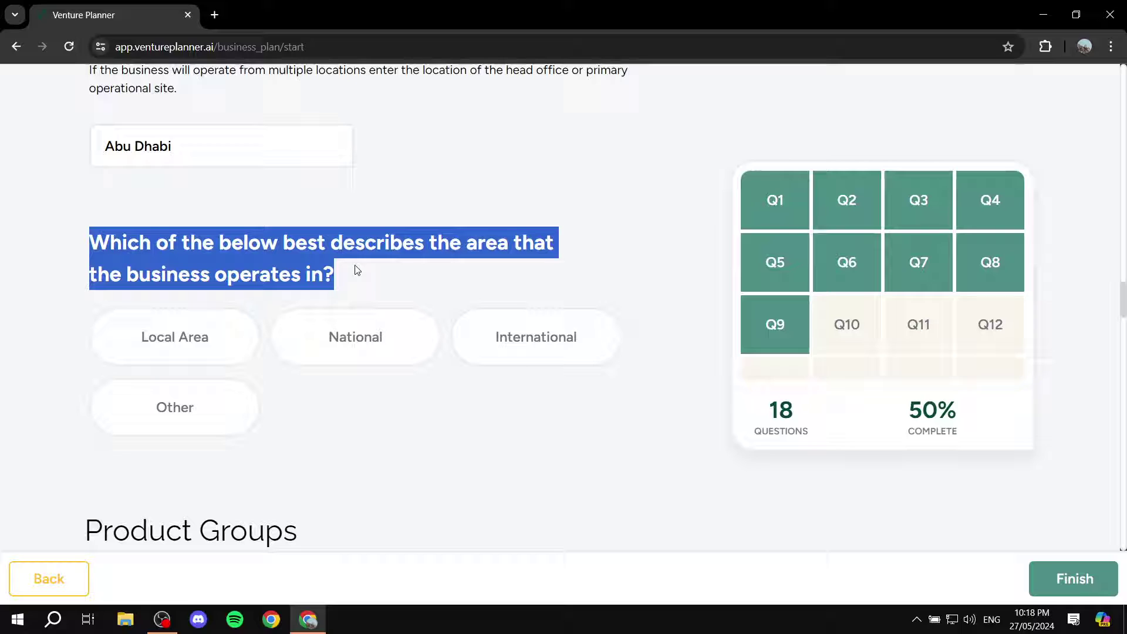
pyautogui.click(374, 278)
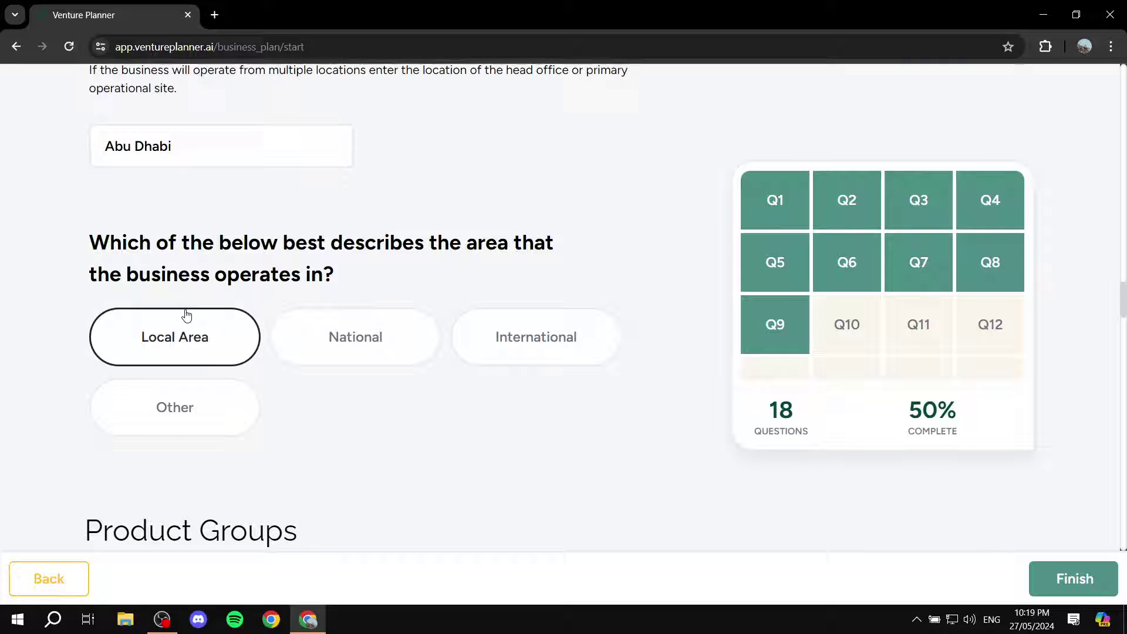
pyautogui.click(353, 346)
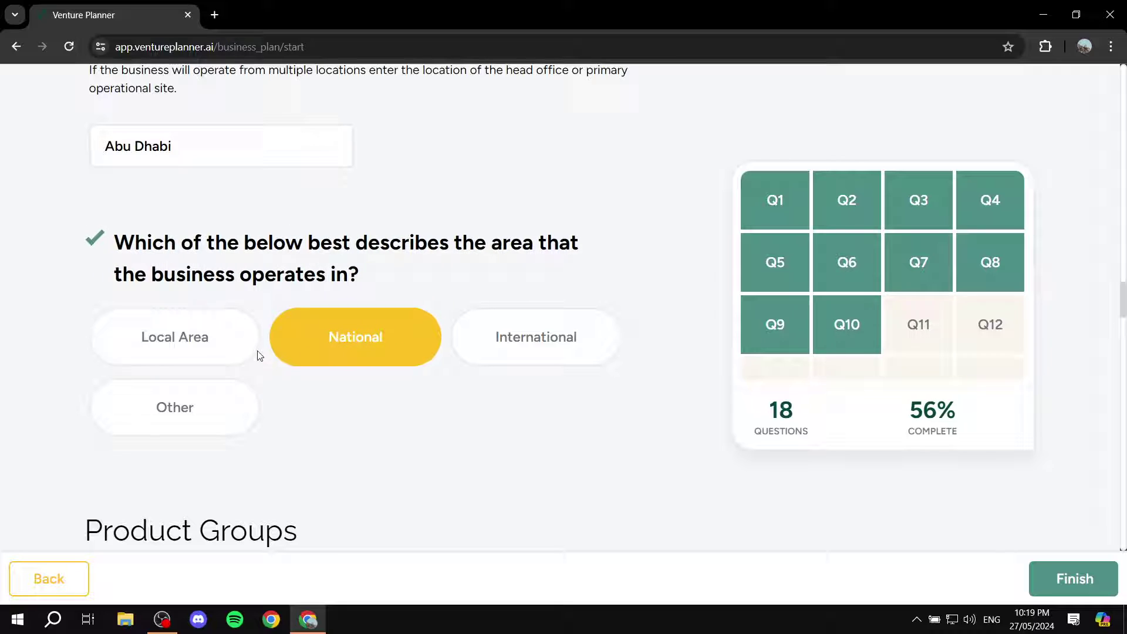
pyautogui.click(254, 351)
pyautogui.scroll(-2, 341, 288)
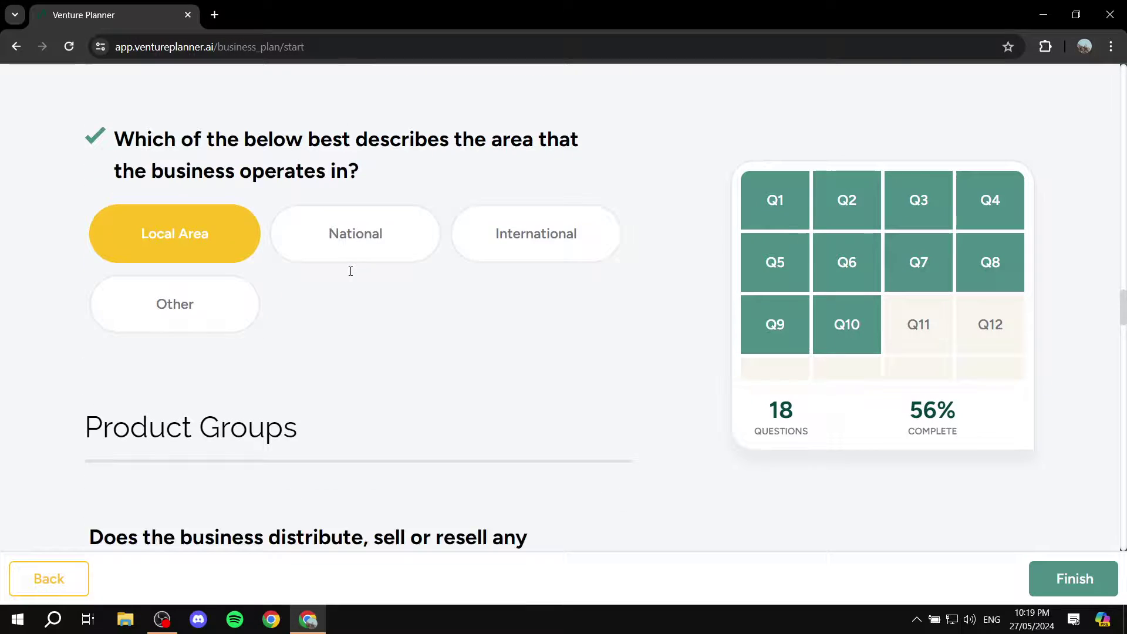
pyautogui.scroll(-5, 351, 271)
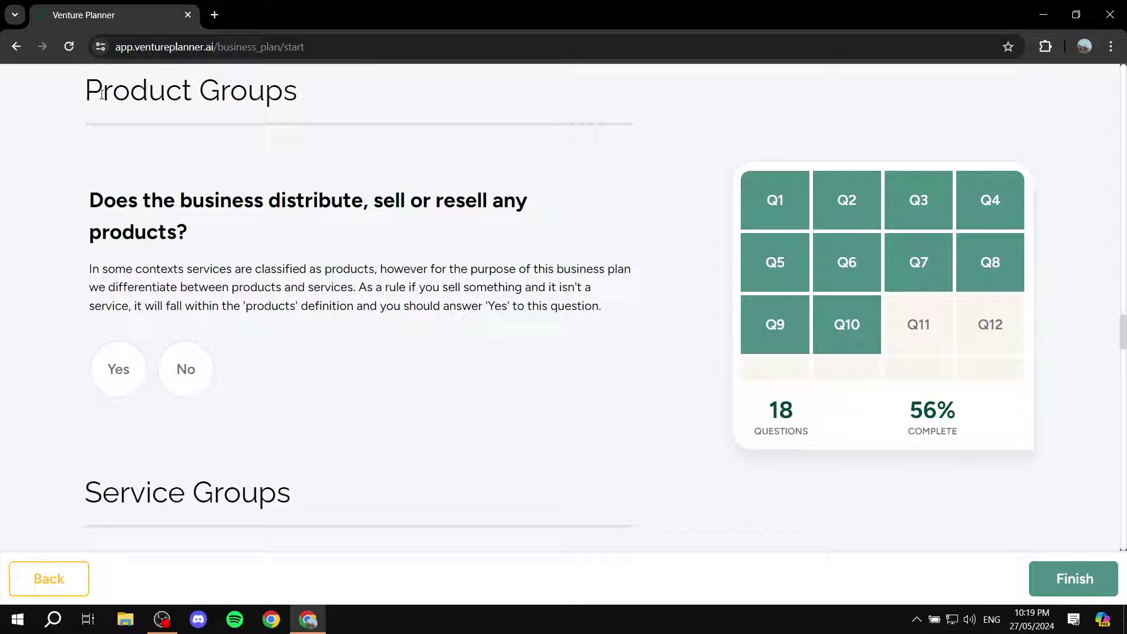
# Answer Yes to the business selling products
pyautogui.moveTo(101, 94); pyautogui.dragTo(327, 96)
pyautogui.click(328, 96)
pyautogui.moveTo(103, 198); pyautogui.dragTo(538, 237)
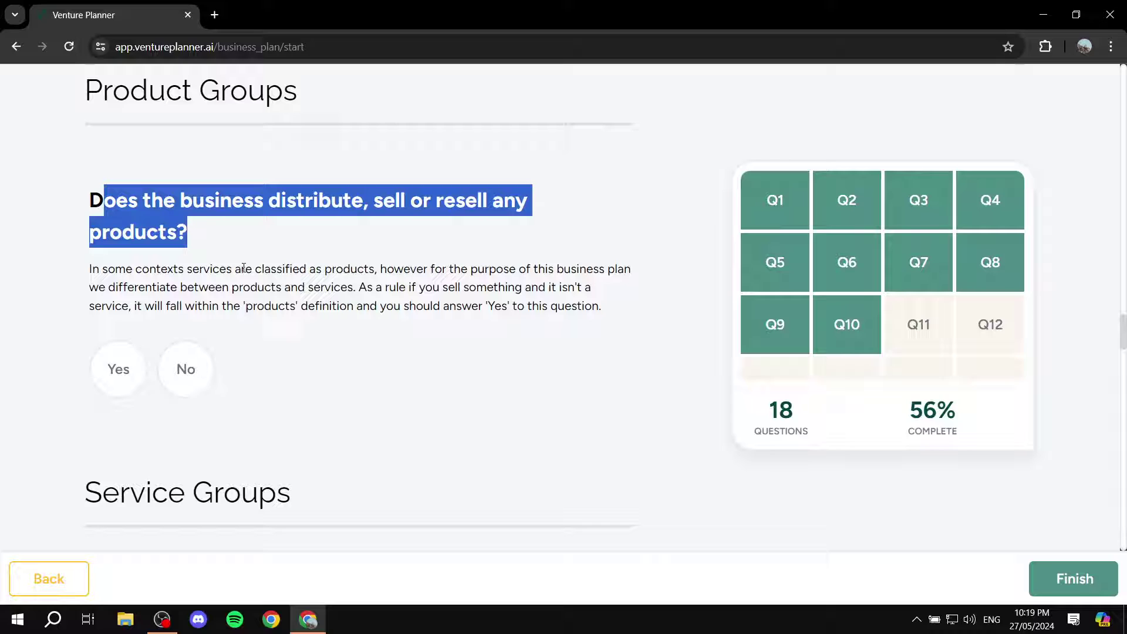
pyautogui.click(118, 377)
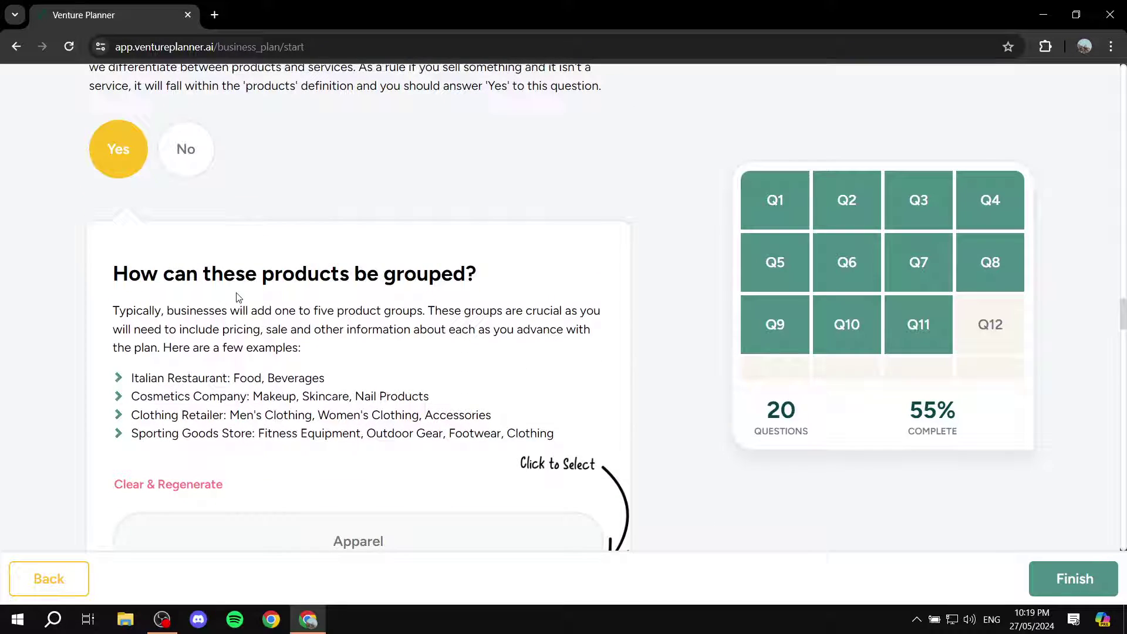
pyautogui.scroll(3, 241, 303)
pyautogui.scroll(1, 182, 297)
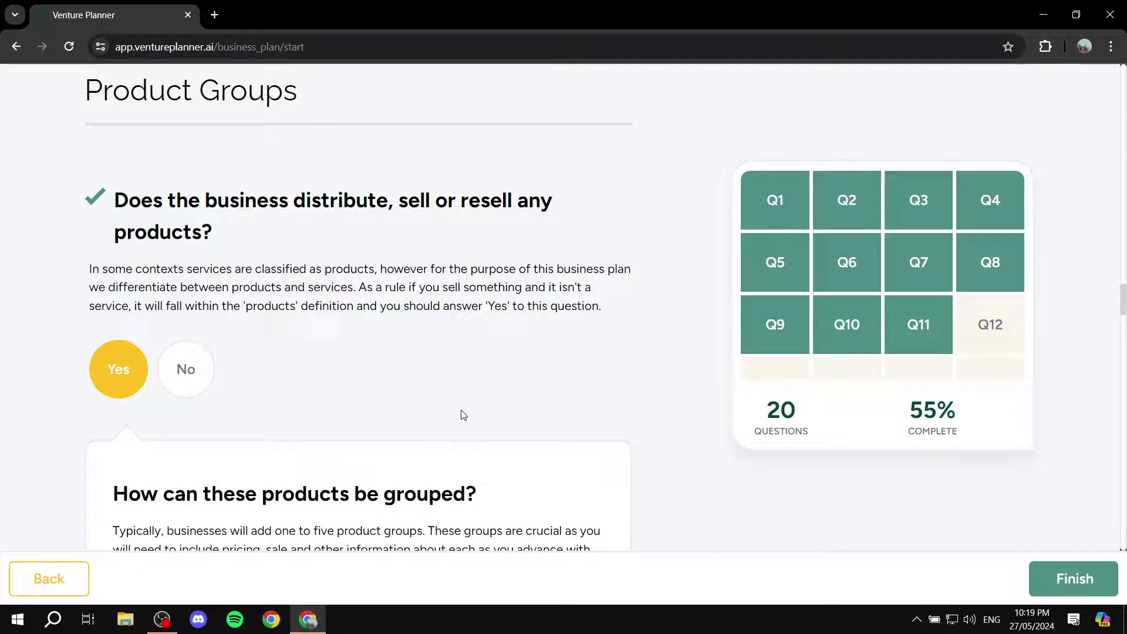
pyautogui.scroll(-3, 464, 415)
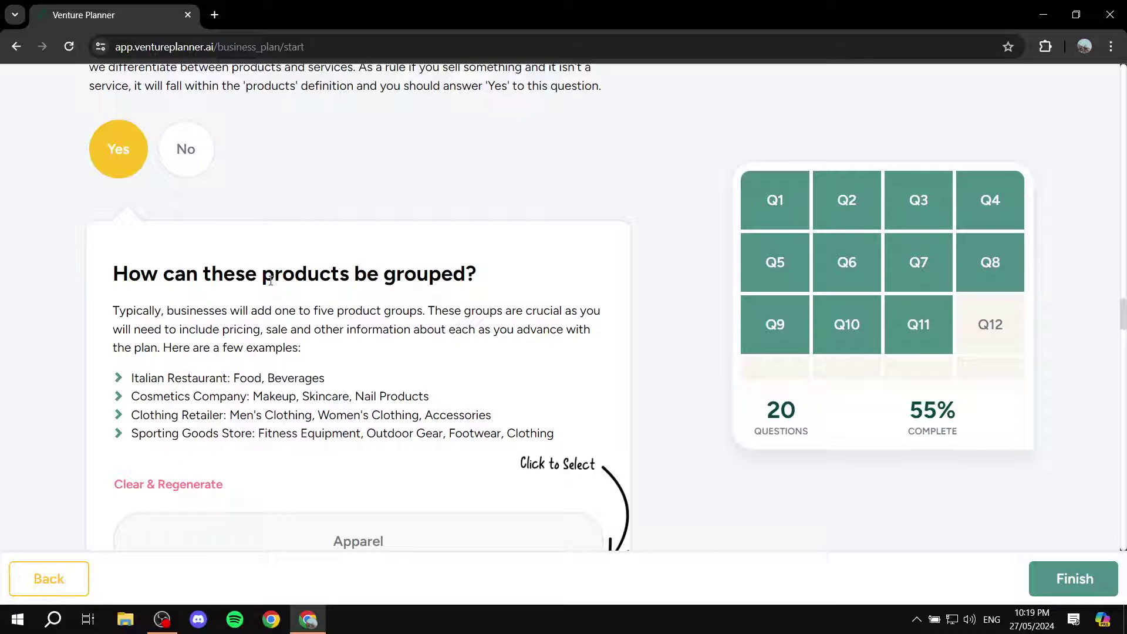
# Add Apparel as a product group and answer No to being a manufacturer
pyautogui.moveTo(270, 281); pyautogui.dragTo(499, 284)
pyautogui.click(498, 284)
pyautogui.scroll(-3, 556, 335)
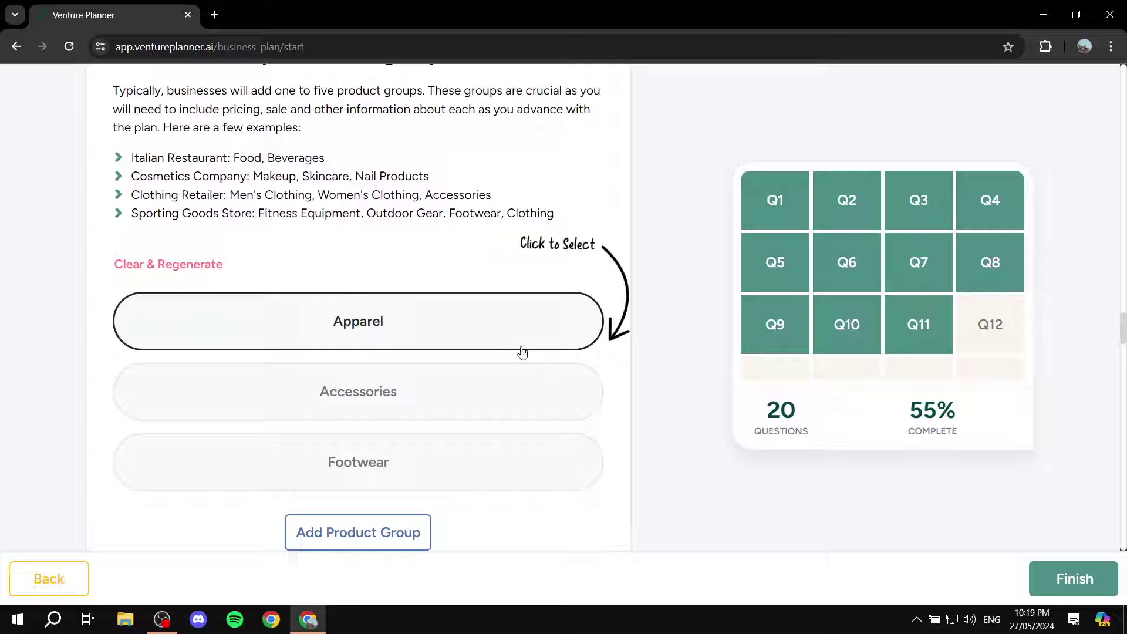
pyautogui.click(414, 333)
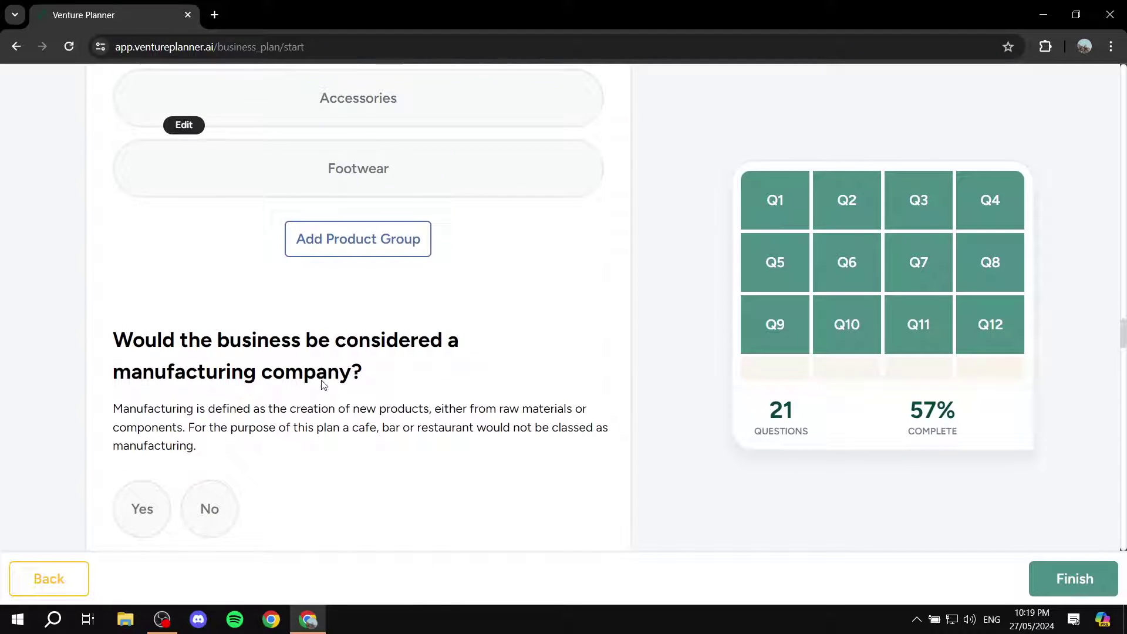
pyautogui.scroll(-3, 321, 385)
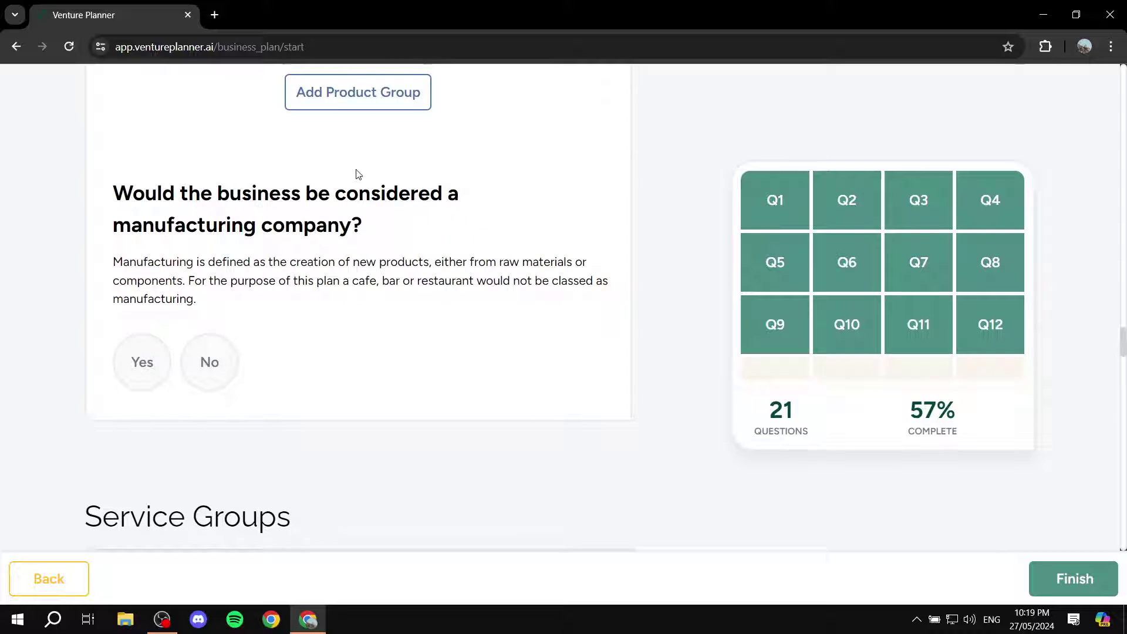
pyautogui.click(227, 376)
pyautogui.scroll(-15, 843, 307)
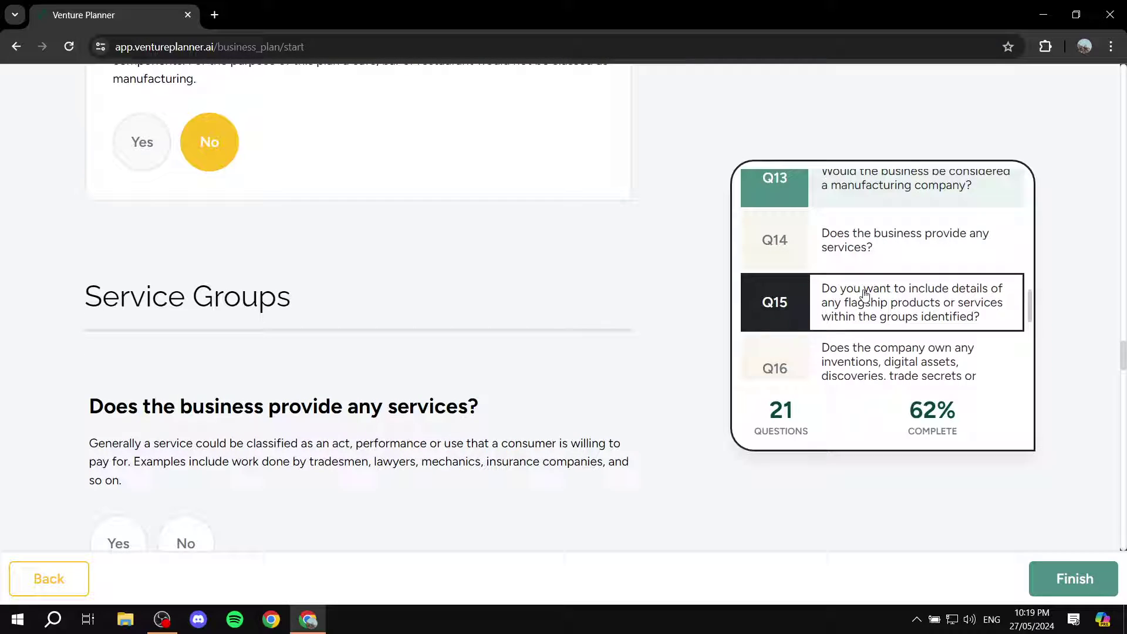
# Answer No to services, flagship product details and inventions, and answer the protected IP question
pyautogui.scroll(-10, 879, 305)
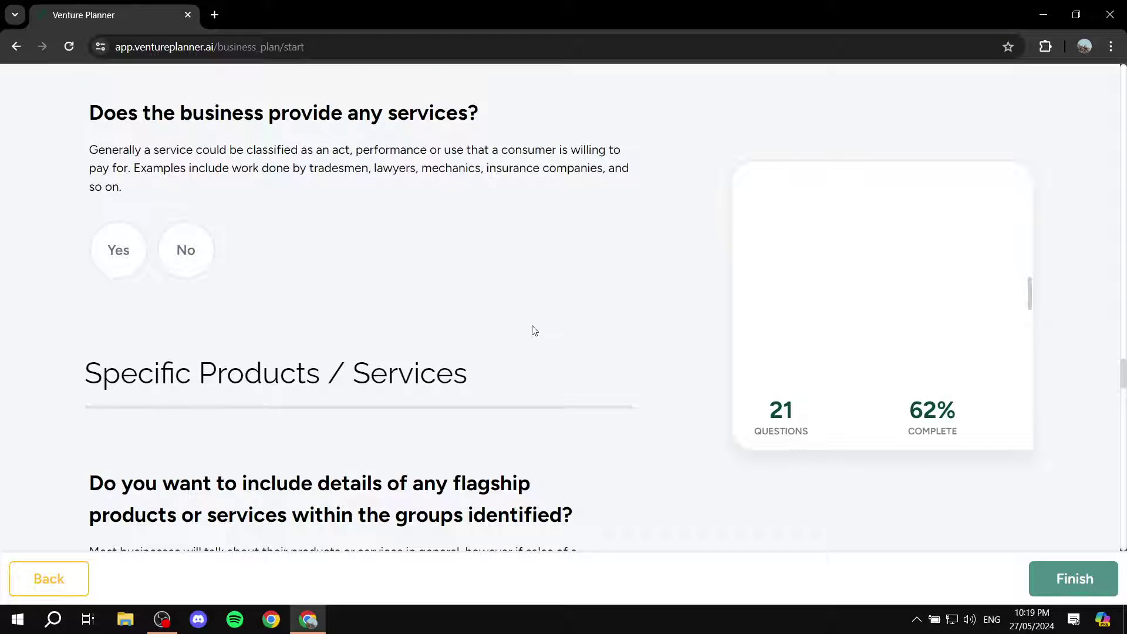
pyautogui.scroll(3, 533, 327)
pyautogui.click(195, 389)
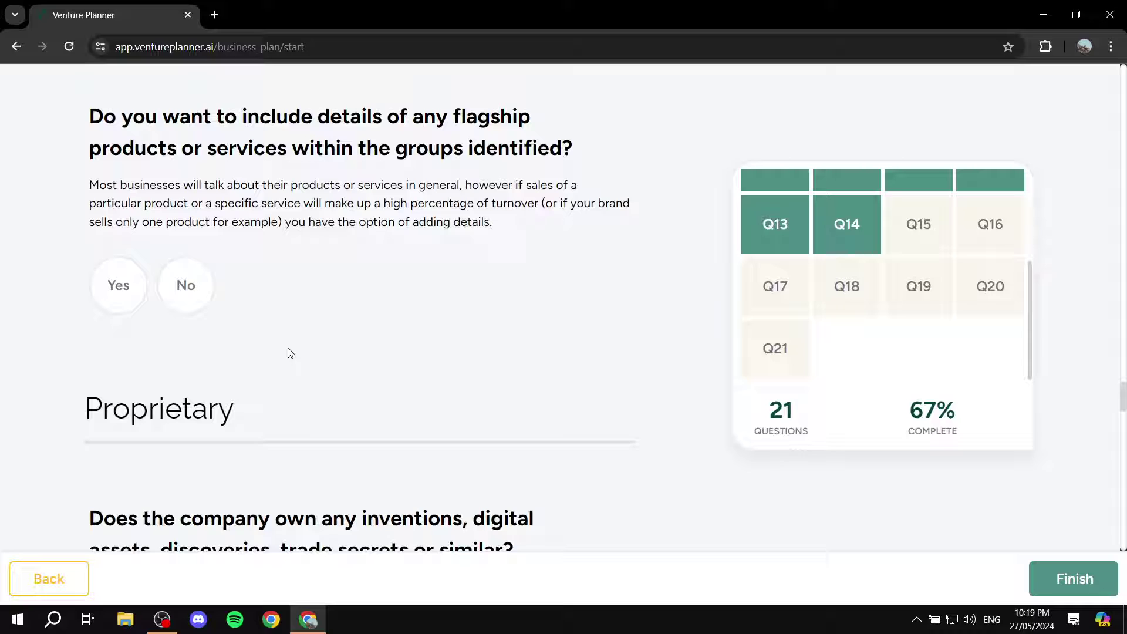
pyautogui.click(183, 284)
pyautogui.click(179, 274)
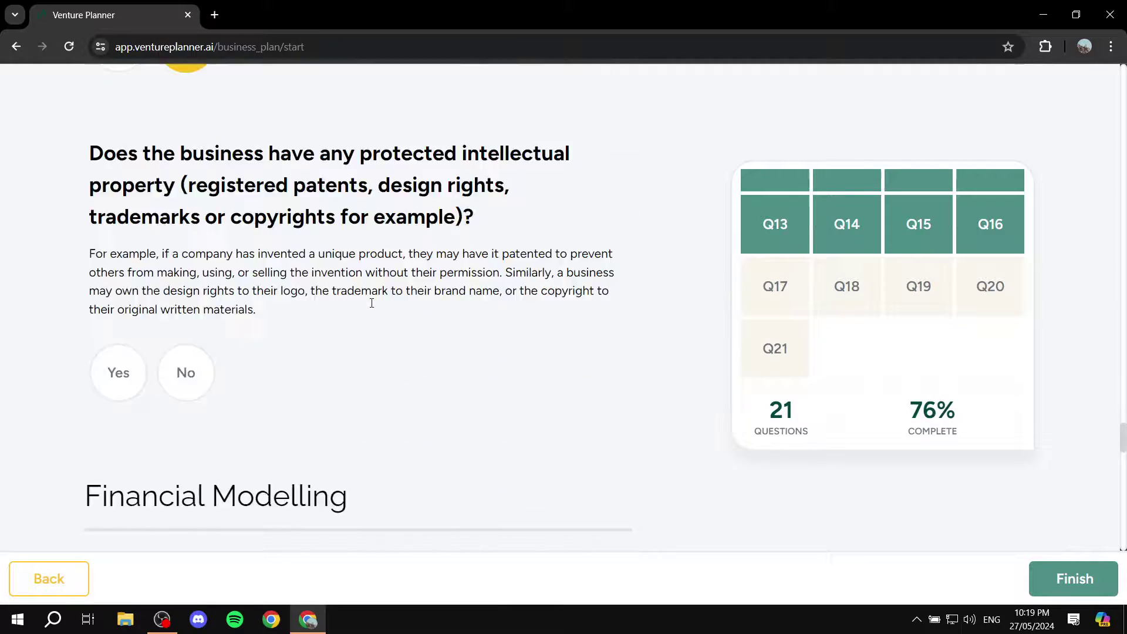
pyautogui.click(118, 150)
pyautogui.scroll(3, 181, 230)
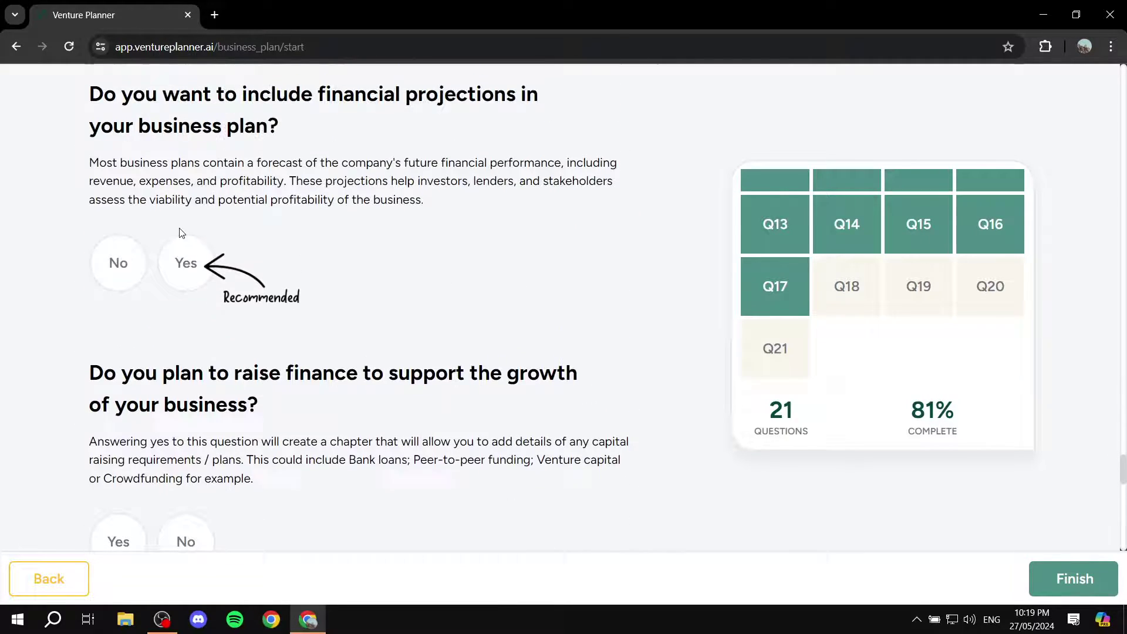
# Include financial projections covering 2 Years, and answer No to raising finance and an exit plan
pyautogui.click(183, 259)
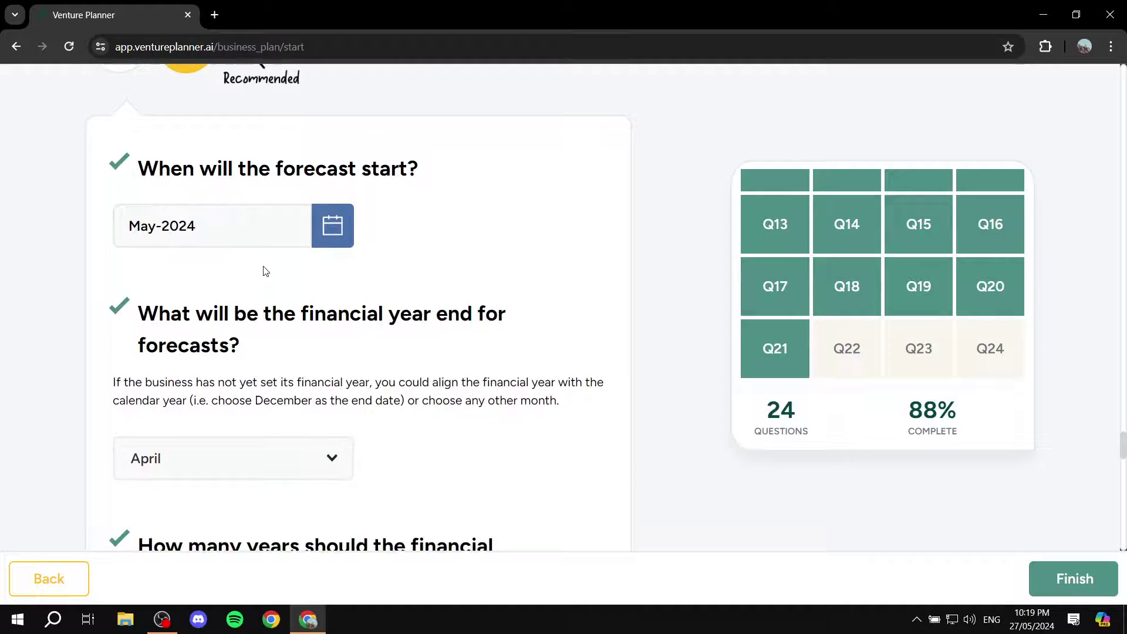
pyautogui.scroll(5, 307, 169)
pyautogui.scroll(-6, 307, 355)
pyautogui.scroll(-6, 211, 323)
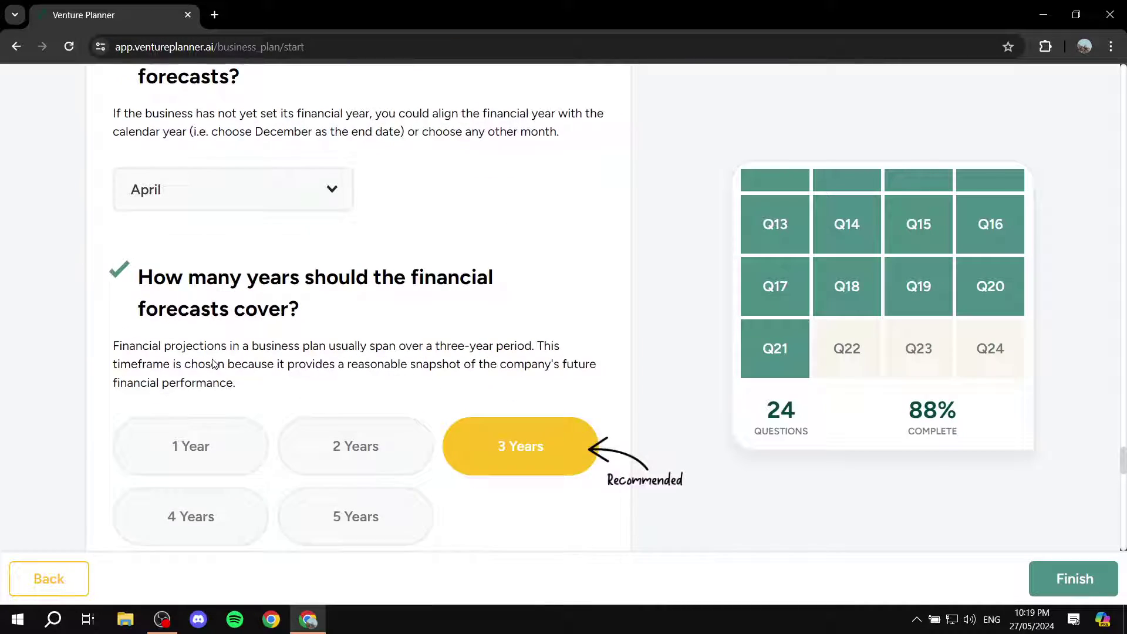
pyautogui.click(222, 266)
pyautogui.click(353, 273)
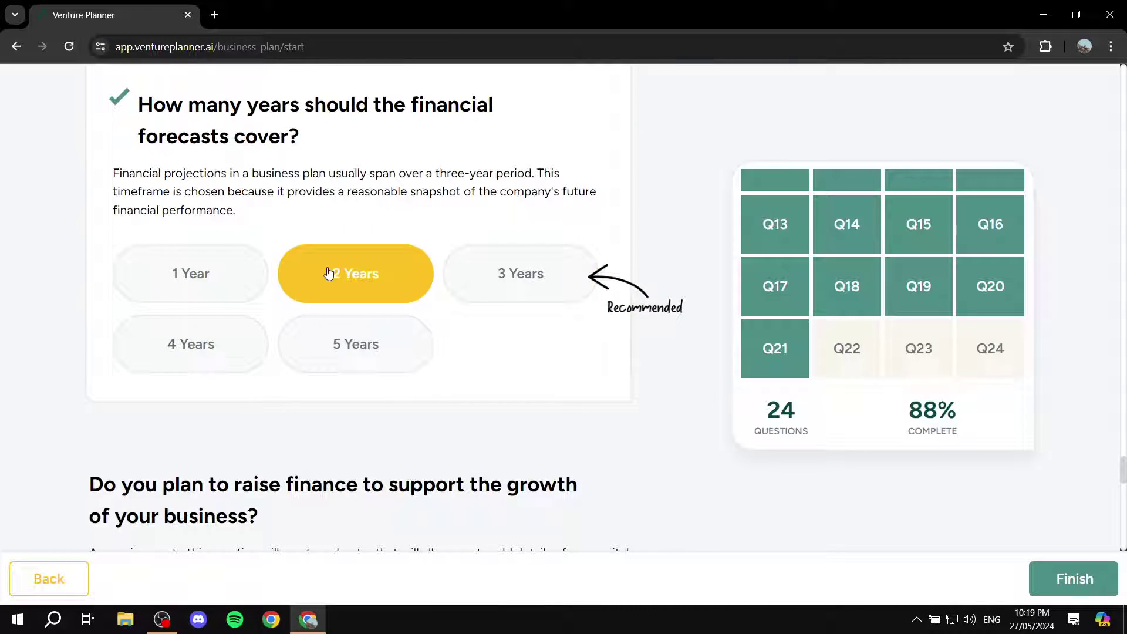
pyautogui.click(185, 357)
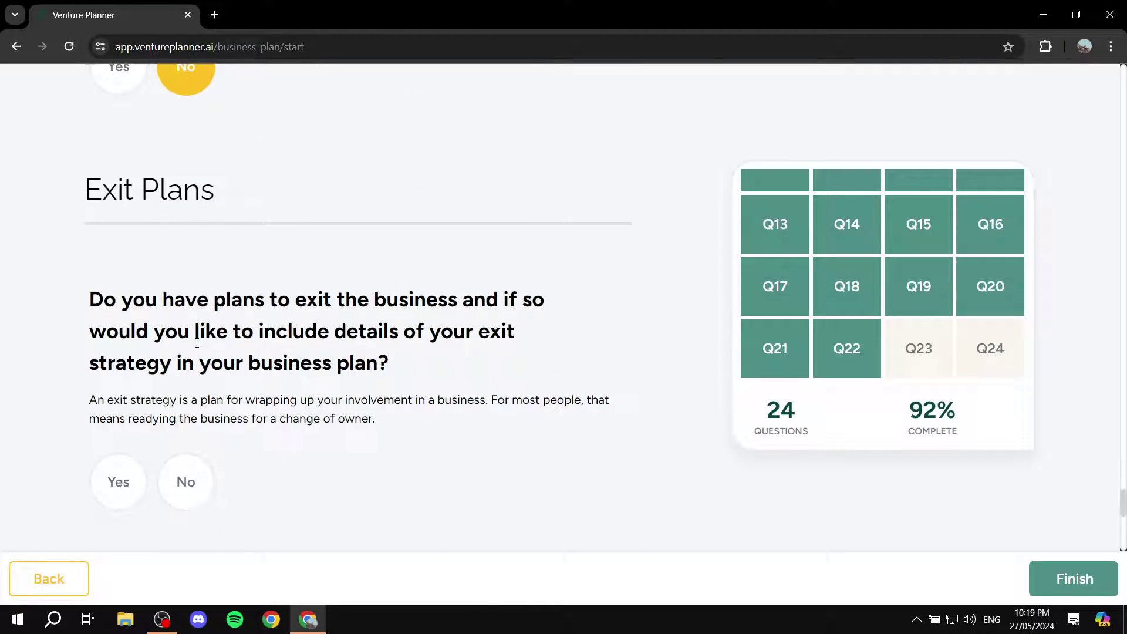
pyautogui.click(184, 483)
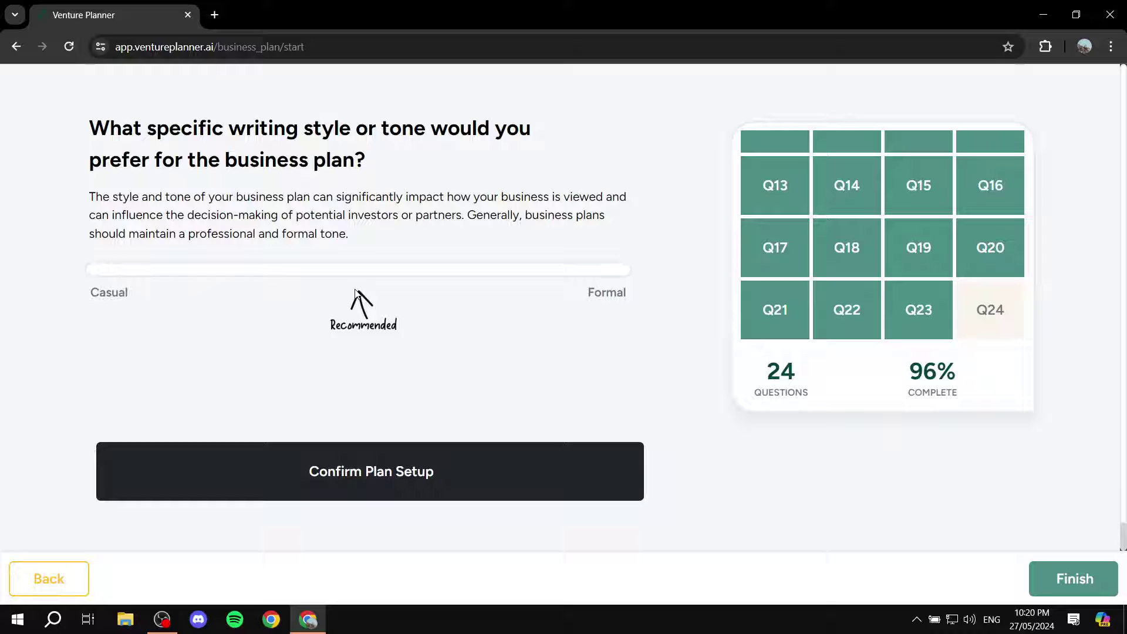
# Try the writing-tone slider toward Formal and then Casual, rereading the tone question
pyautogui.click(506, 280)
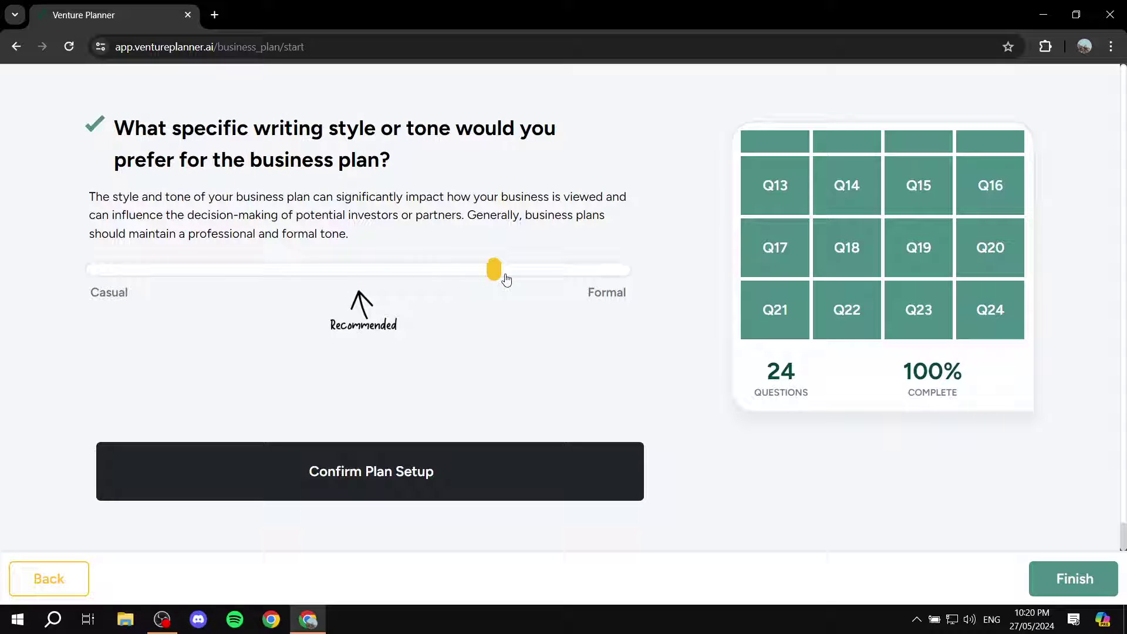
pyautogui.click(226, 276)
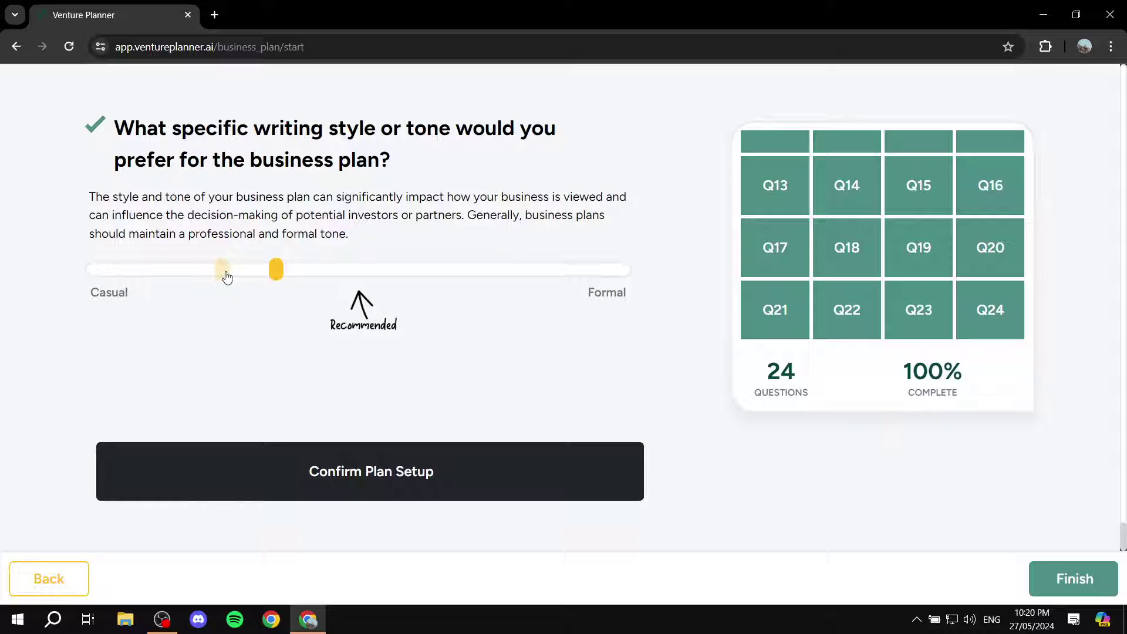
pyautogui.moveTo(112, 128); pyautogui.dragTo(475, 160)
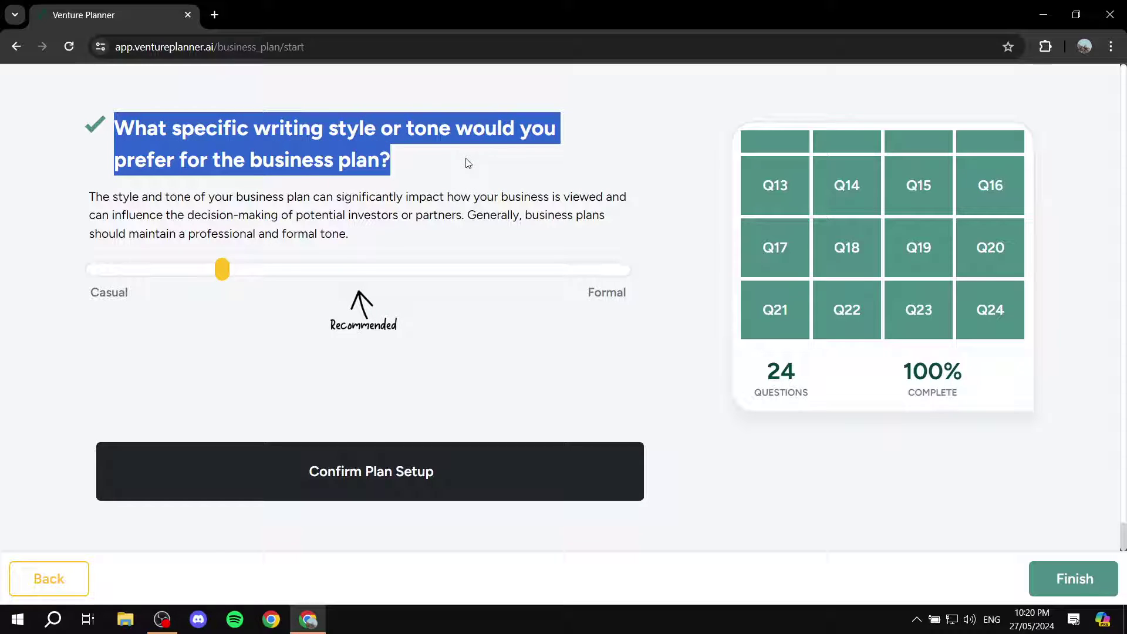
pyautogui.scroll(1, 468, 163)
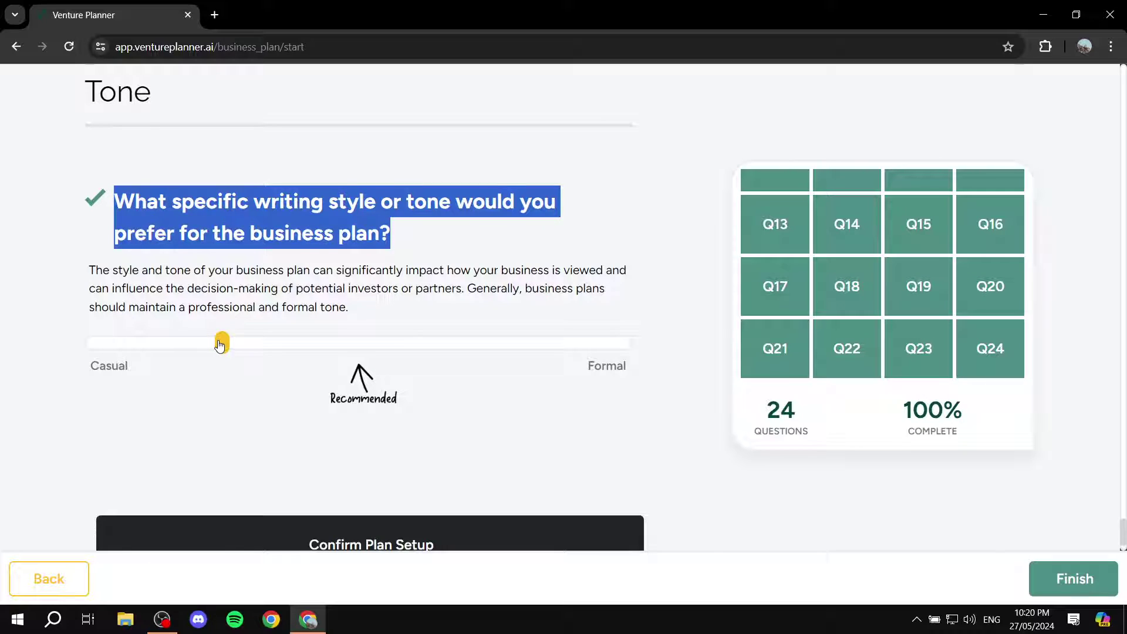
pyautogui.click(220, 345)
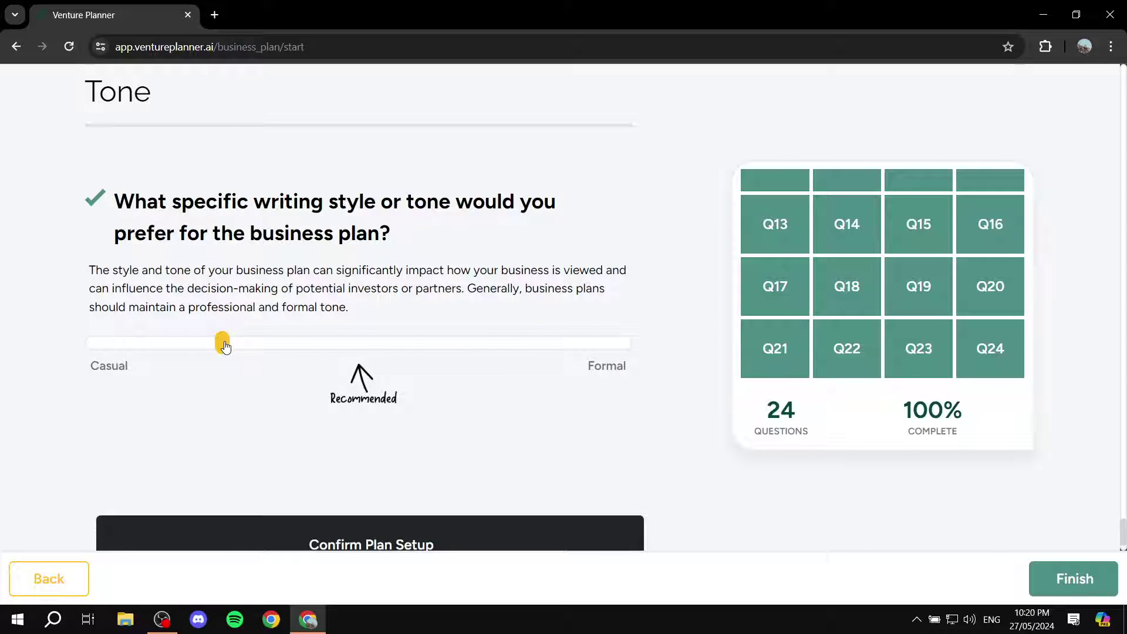
# Settle the tone on the Recommended mark and confirm the completed plan setup
pyautogui.click(358, 344)
pyautogui.scroll(-1, 330, 423)
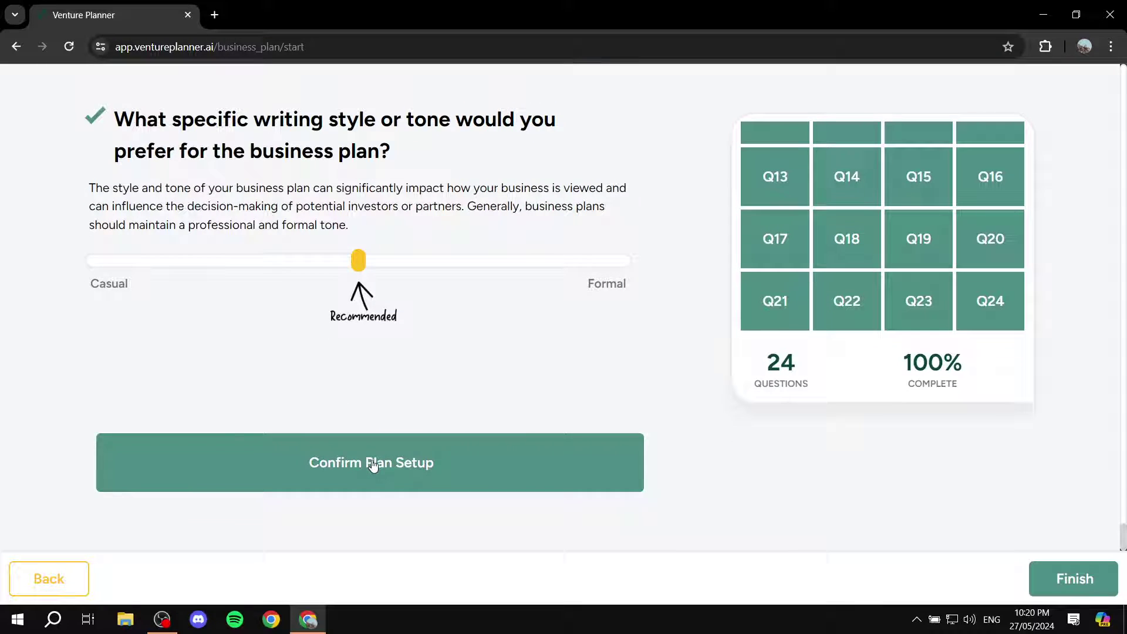
pyautogui.click(515, 435)
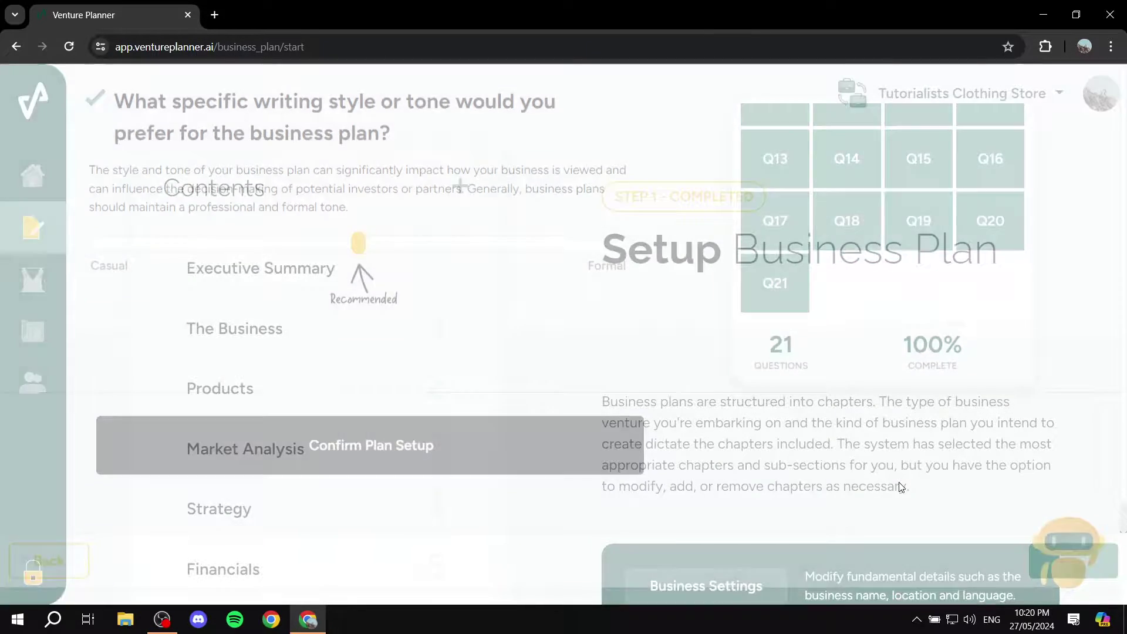
# Read through the Next Steps overview and continue past it
pyautogui.scroll(-2, 737, 473)
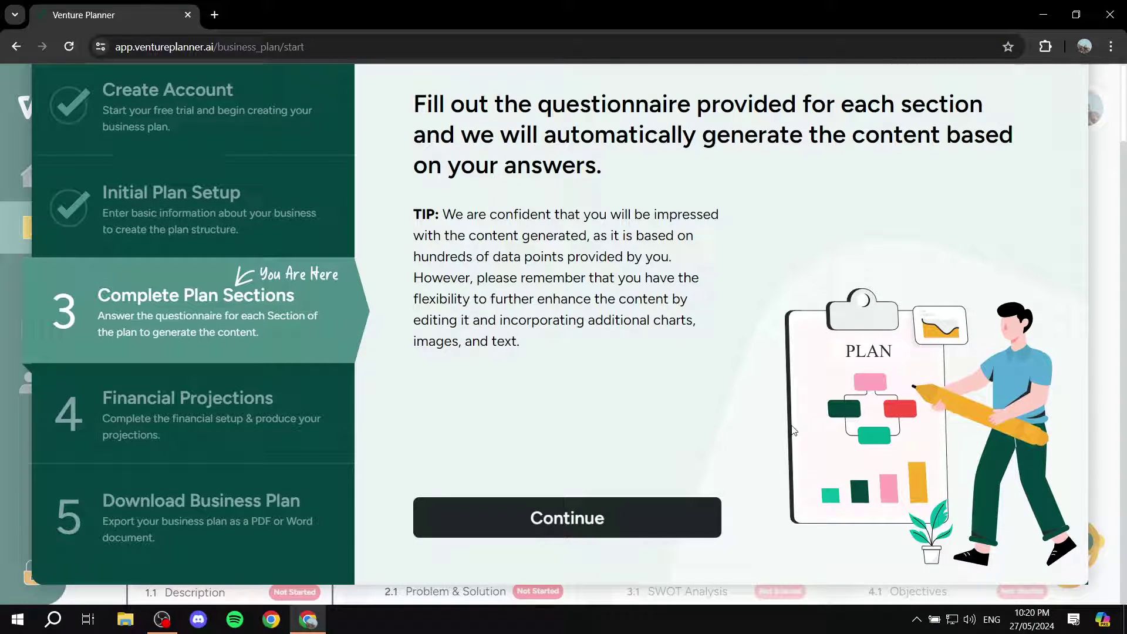
pyautogui.scroll(1, 793, 437)
pyautogui.scroll(-1, 734, 435)
pyautogui.click(597, 516)
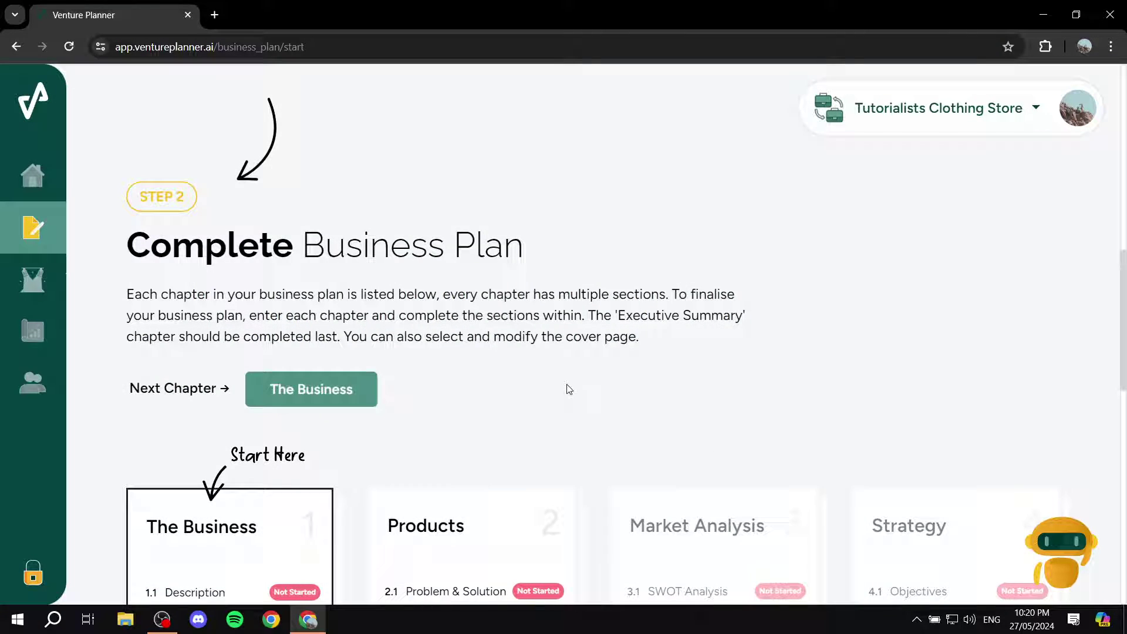
# Dismiss the tour tips and open Chapter 1, The Business, with its five sections
pyautogui.scroll(-3, 411, 411)
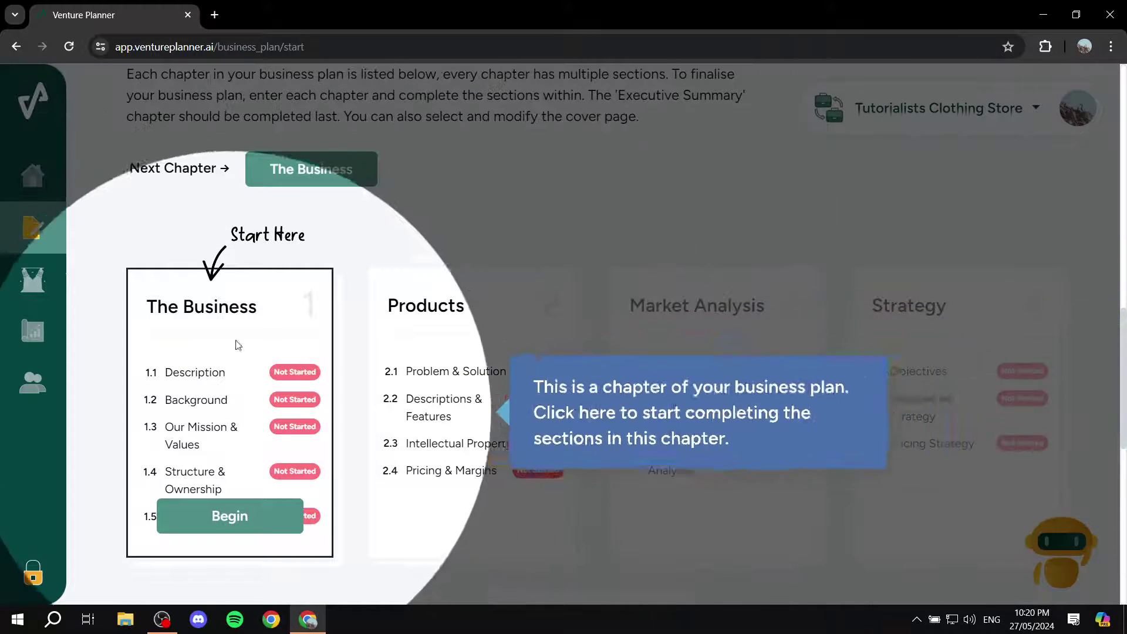
pyautogui.click(238, 345)
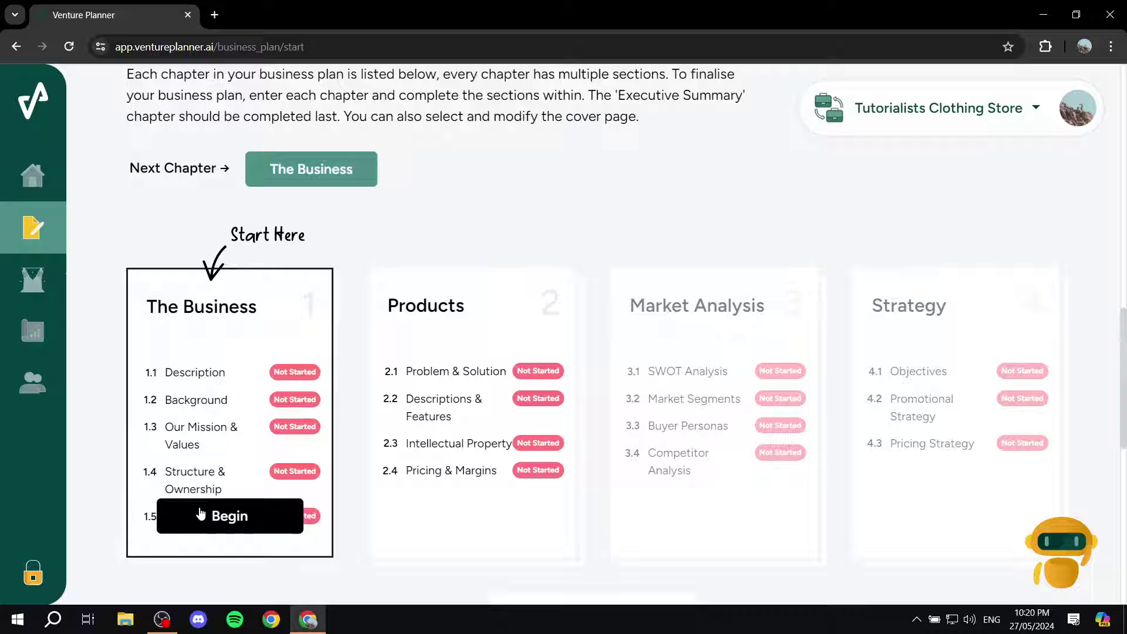
pyautogui.click(272, 401)
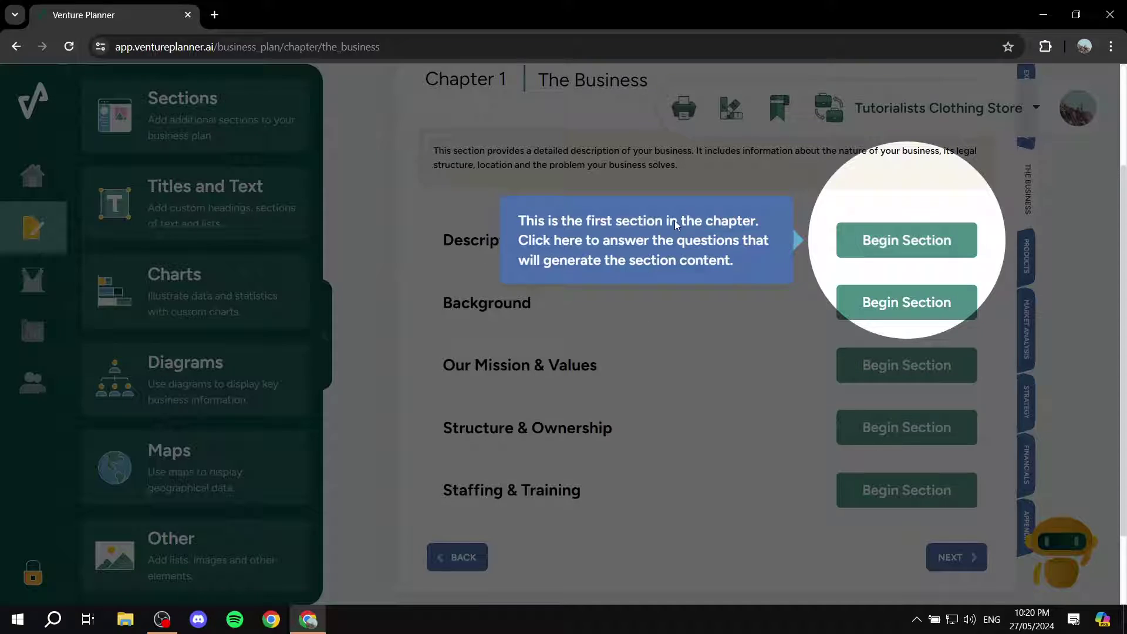
pyautogui.click(794, 185)
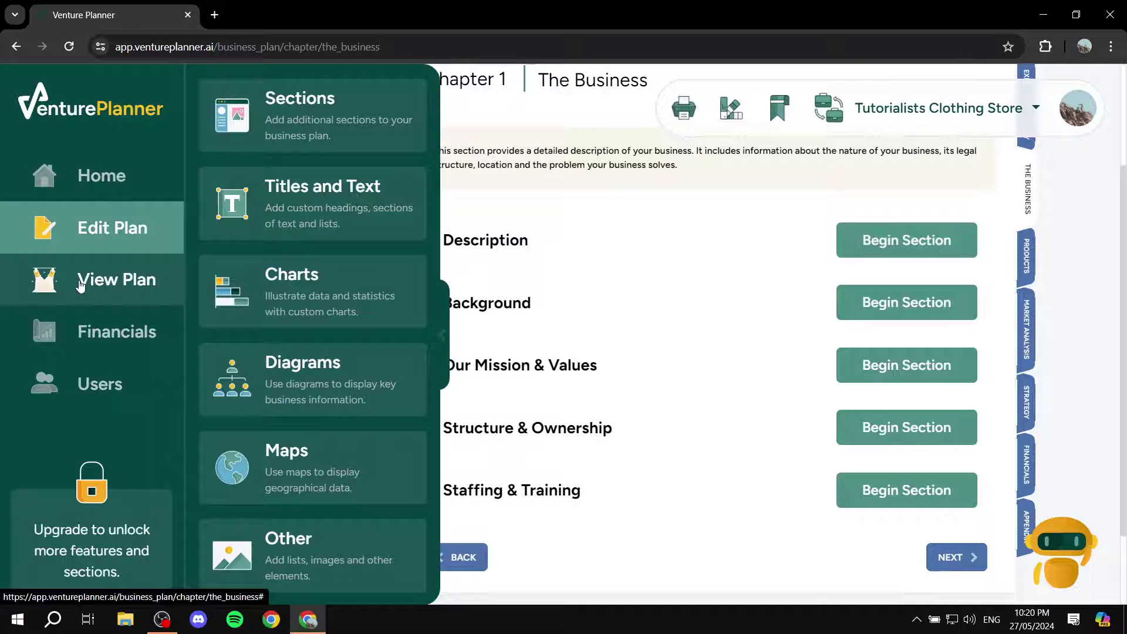
# Review the View Business Plan page and its Download Business Plan PDF details, then return to Edit Plan
pyautogui.click(81, 284)
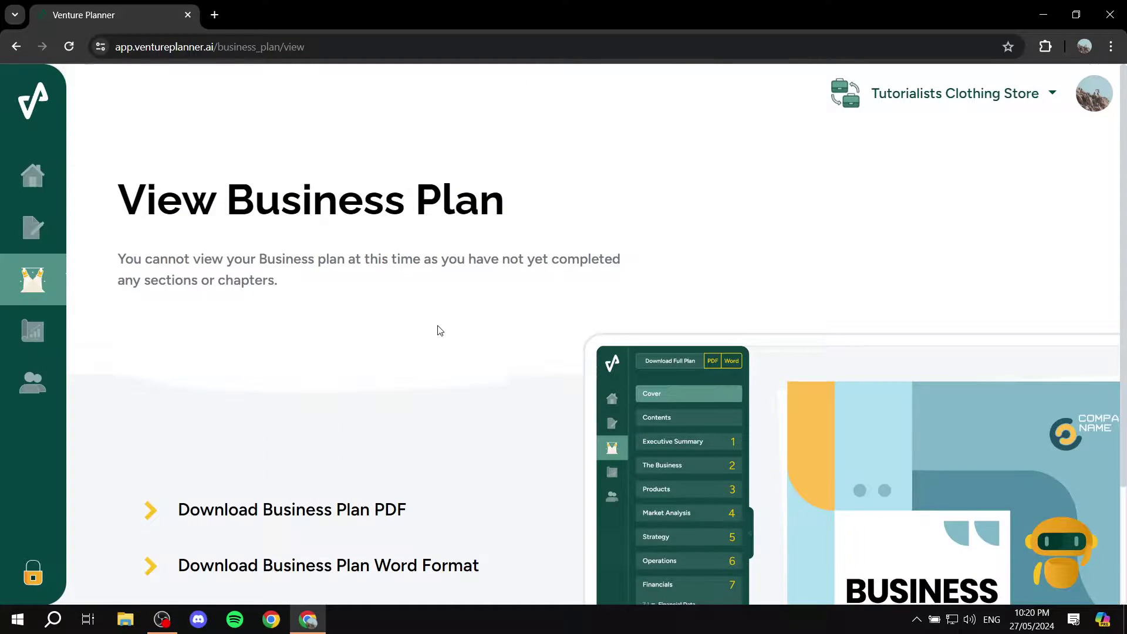
pyautogui.scroll(-3, 822, 329)
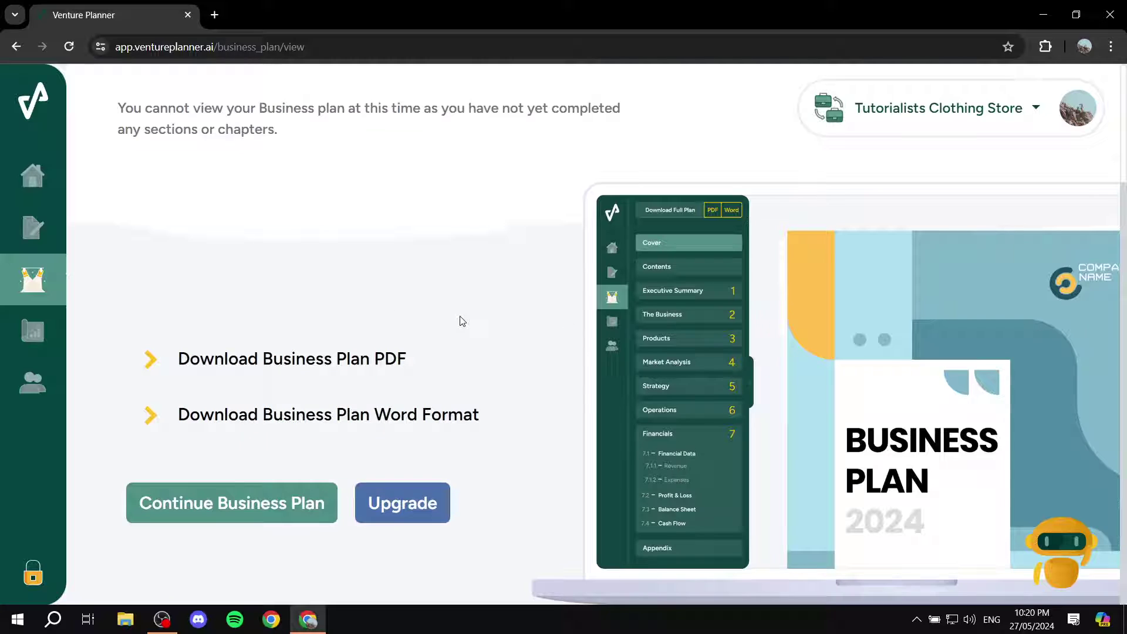
pyautogui.click(231, 365)
pyautogui.scroll(-3, 352, 393)
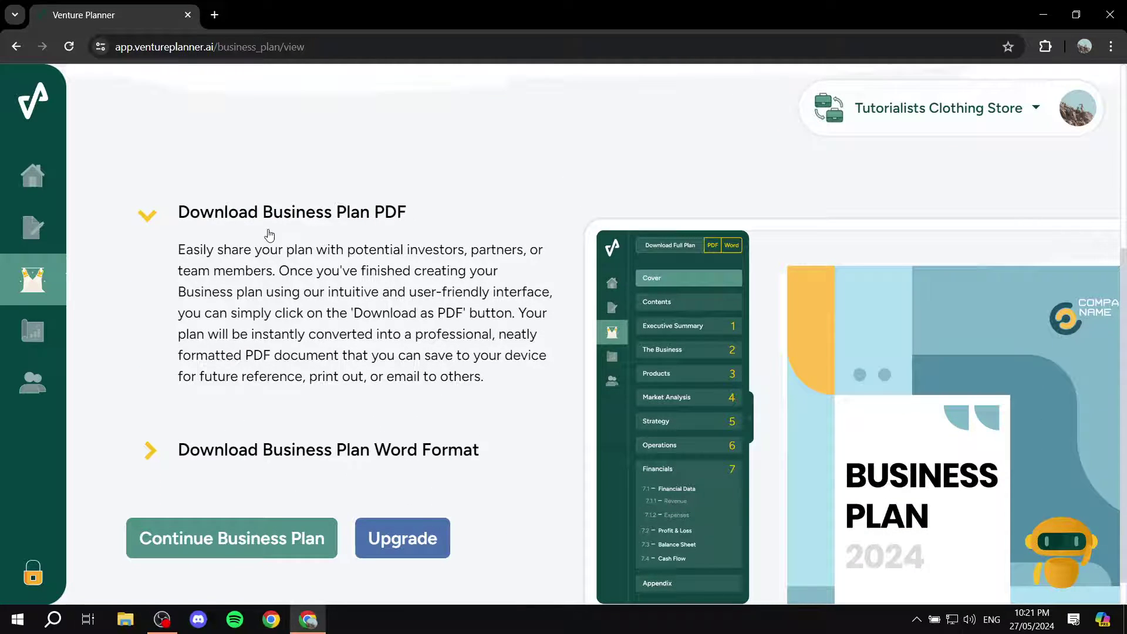
pyautogui.click(252, 210)
pyautogui.scroll(3, 420, 318)
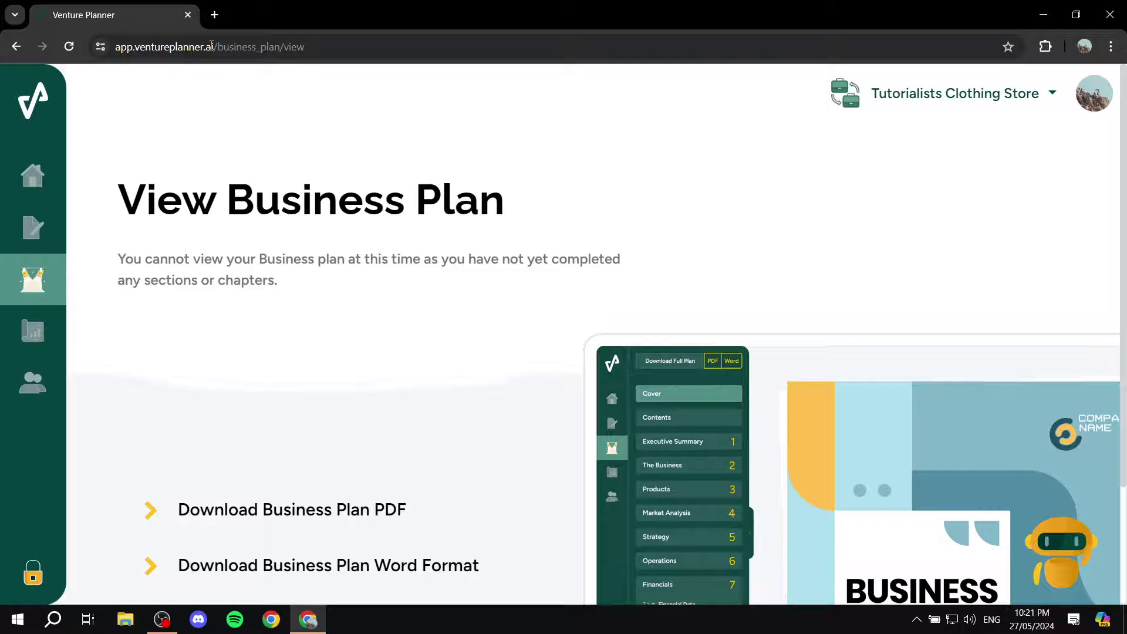
pyautogui.scroll(-3, 351, 253)
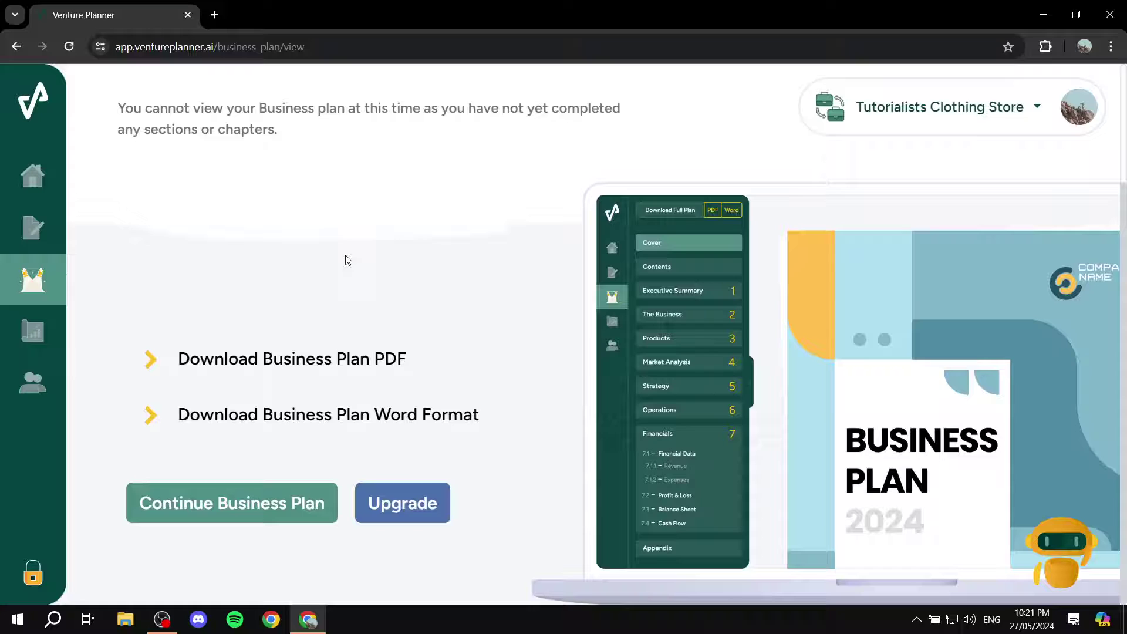
pyautogui.click(40, 233)
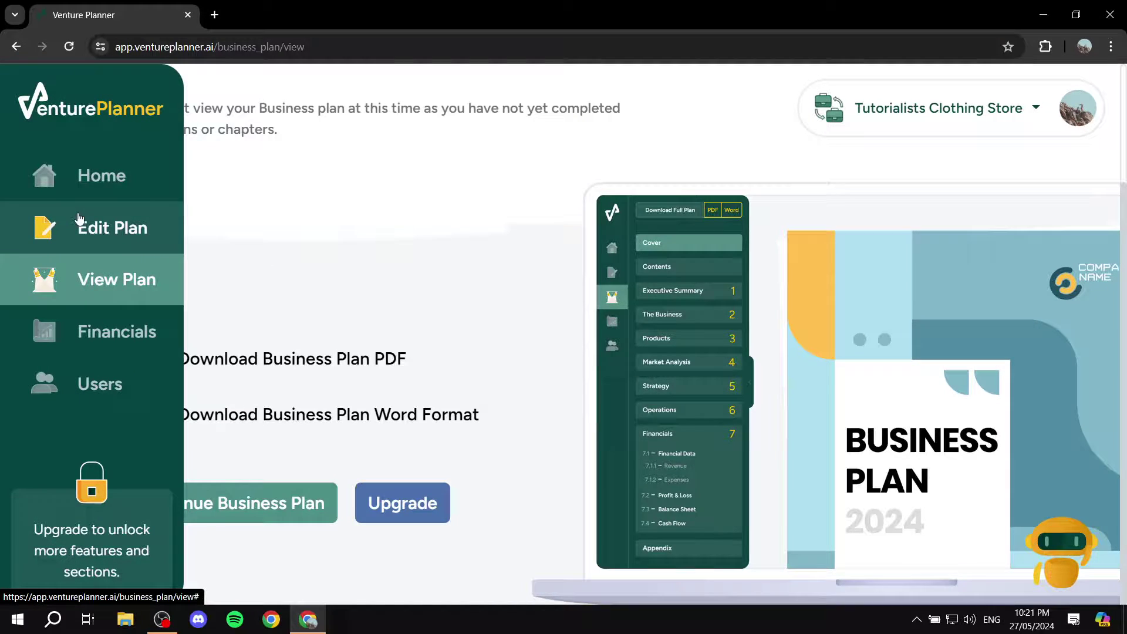
pyautogui.scroll(-15, 717, 327)
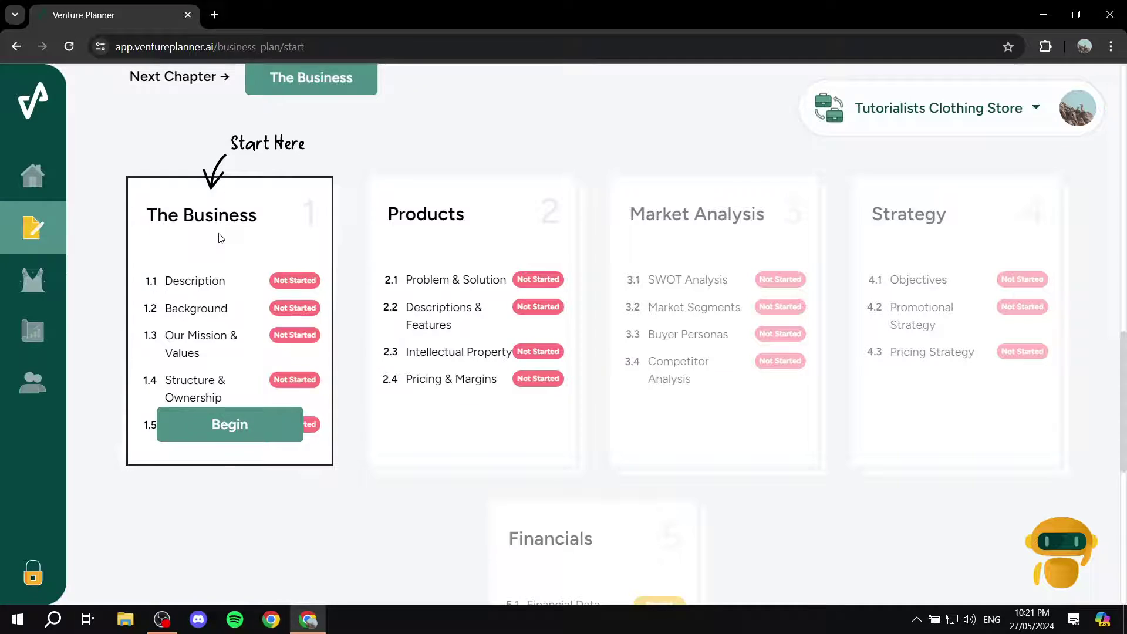
pyautogui.click(227, 423)
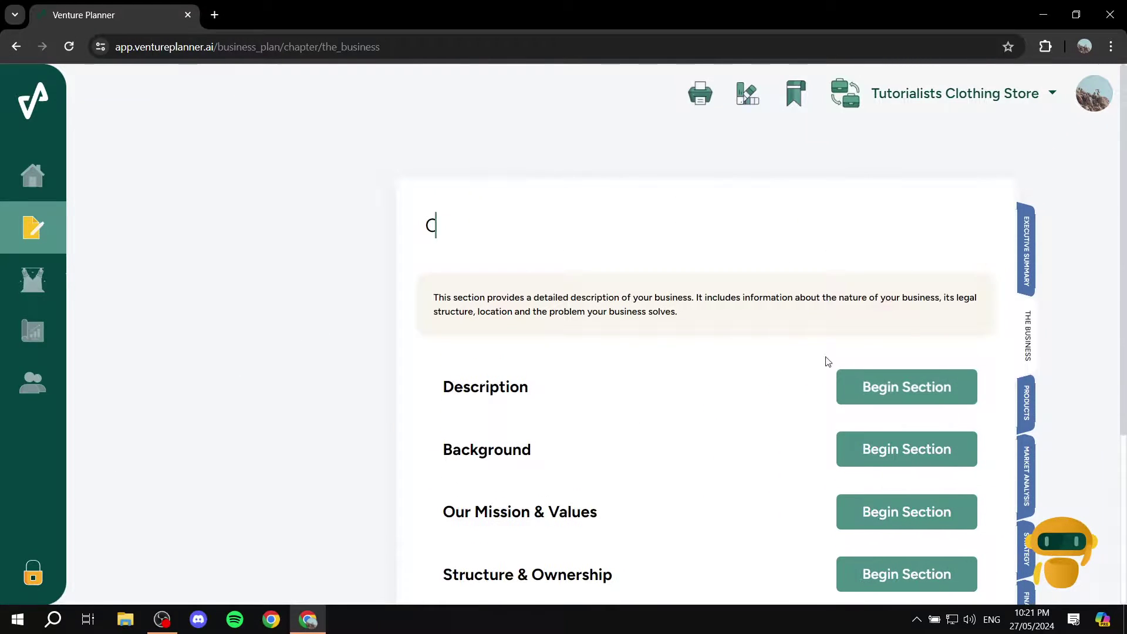
pyautogui.click(884, 385)
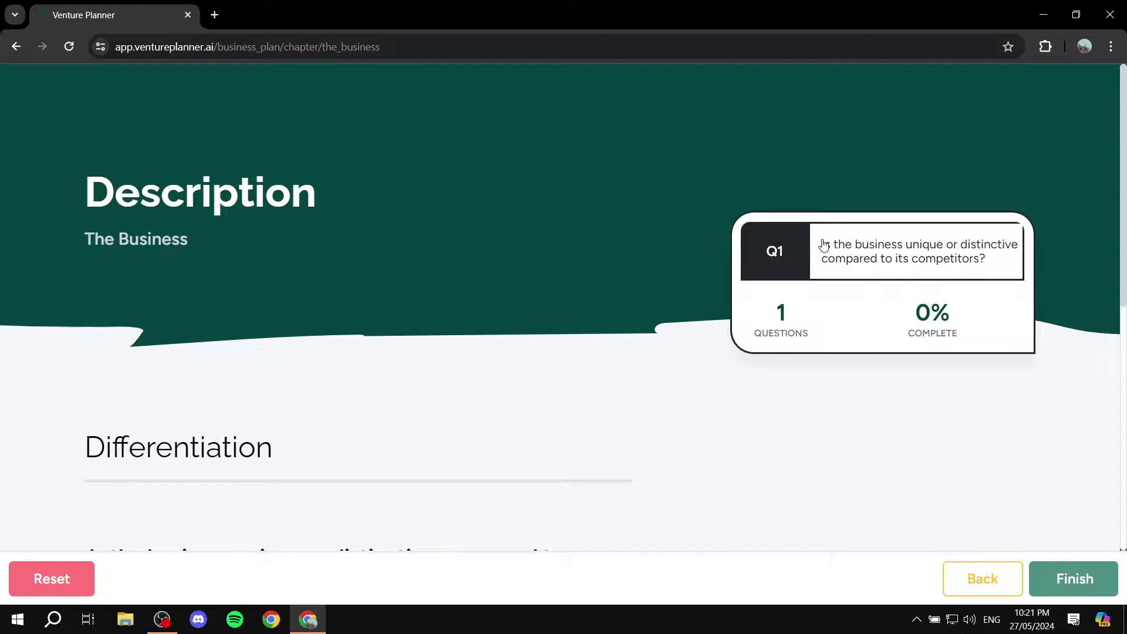
pyautogui.click(775, 250)
pyautogui.scroll(2, 302, 419)
pyautogui.scroll(1, 302, 419)
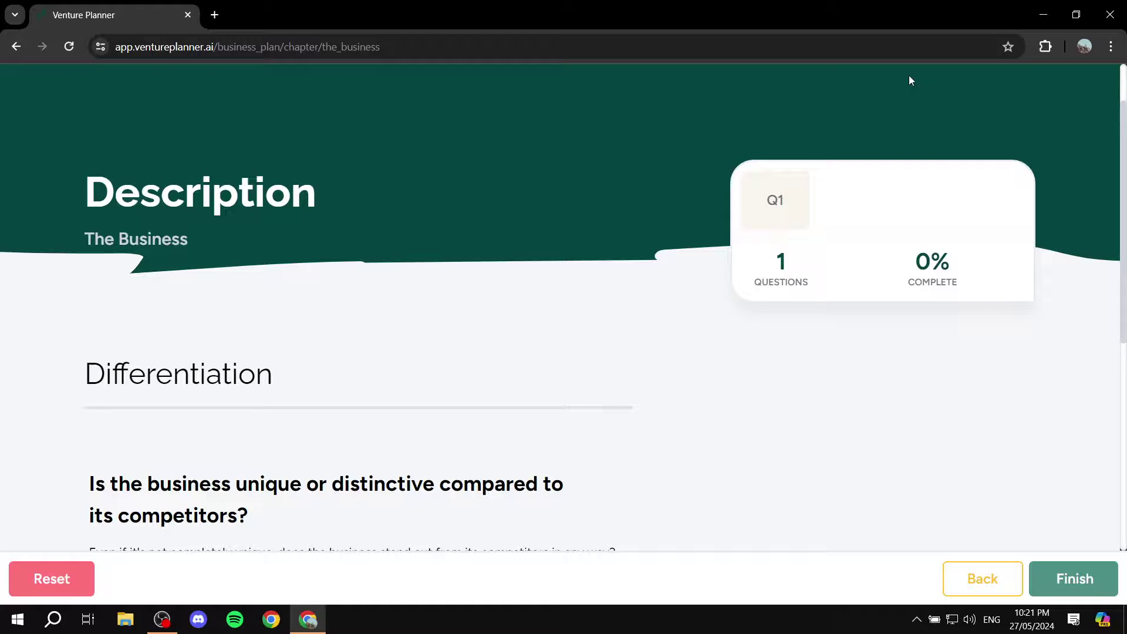
pyautogui.click(16, 47)
pyautogui.scroll(-5, 355, 355)
pyautogui.scroll(-5, 355, 356)
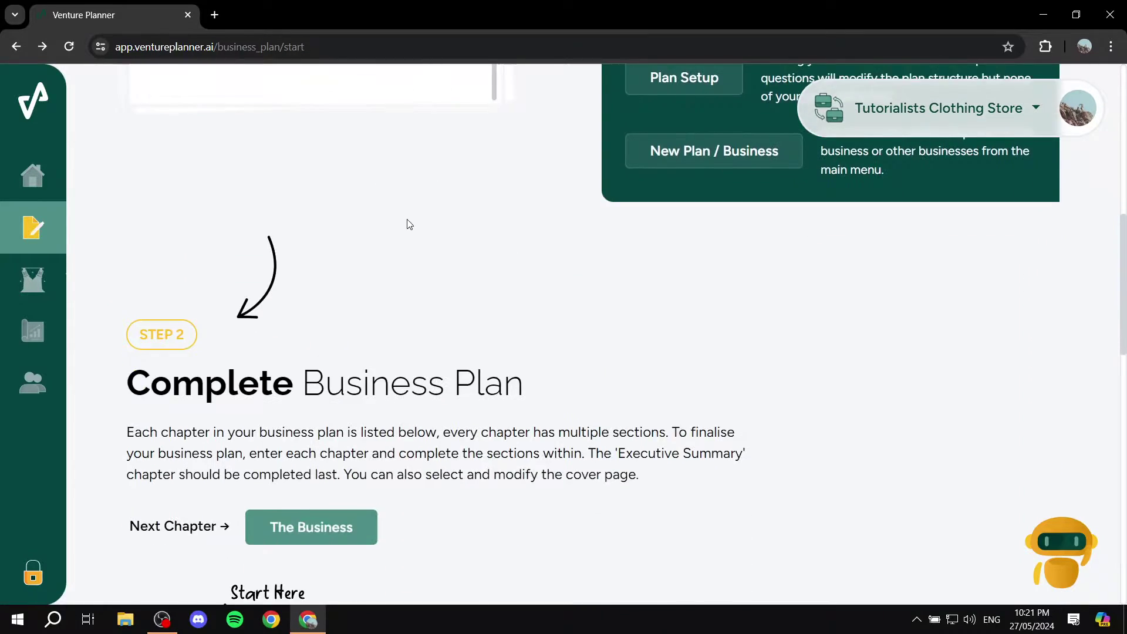
pyautogui.scroll(4, 405, 221)
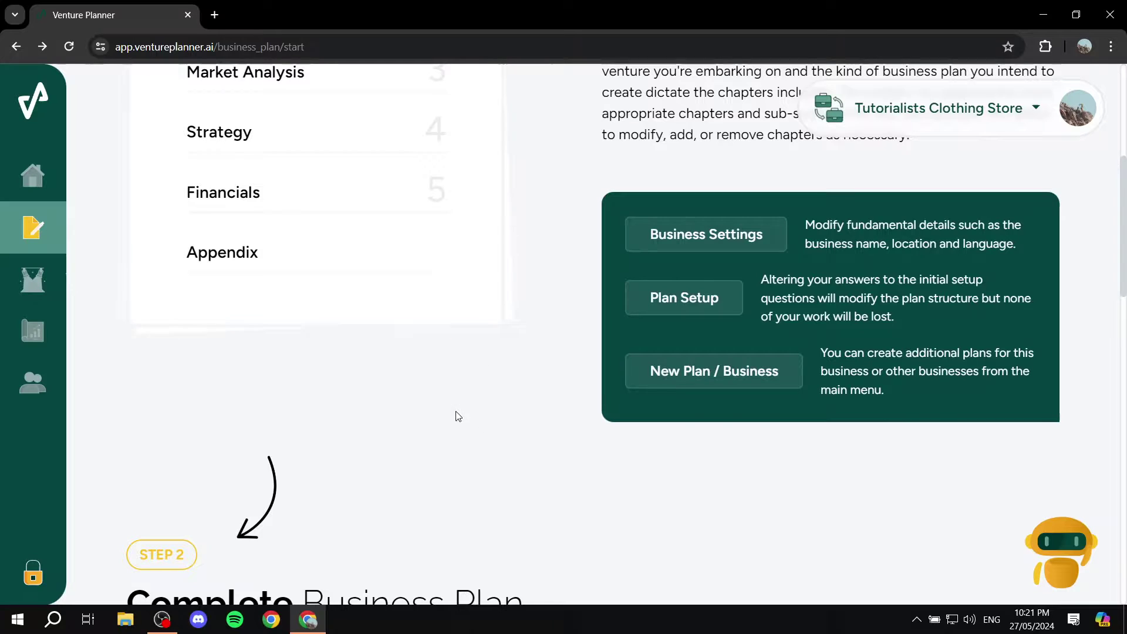